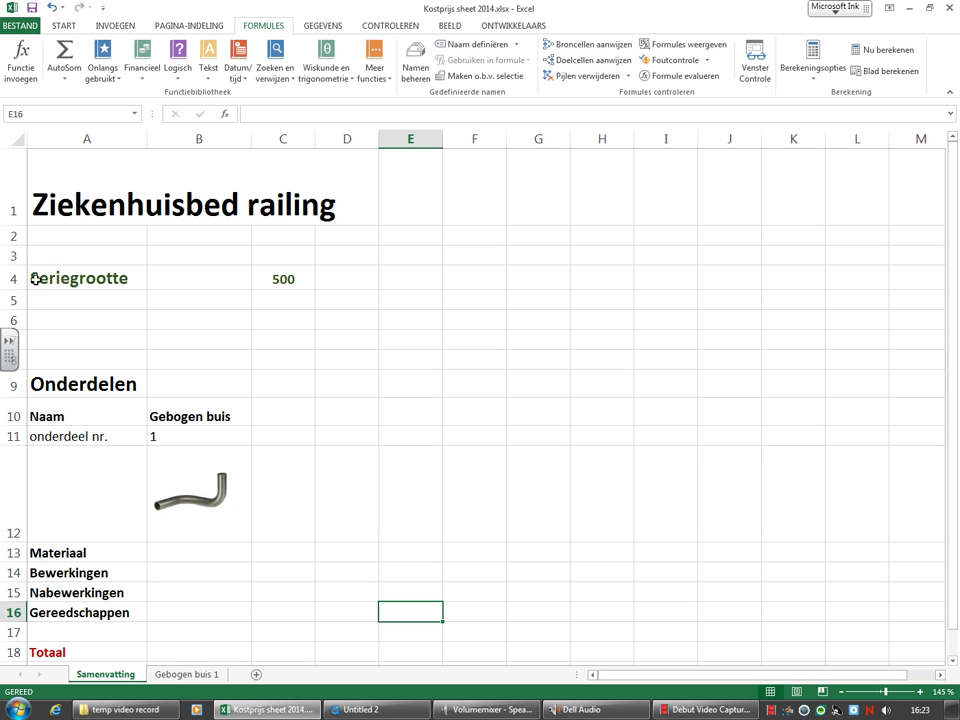
Enter 500 as the Seriegrootte in cell C4 of the Samenvatting sheet.
click(98, 277)
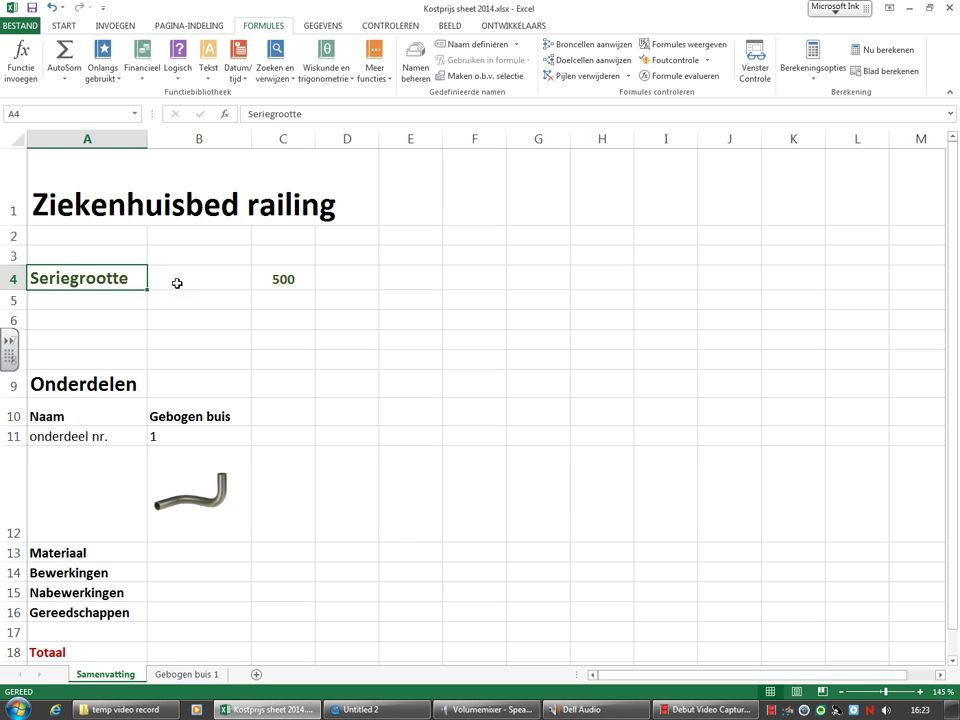
click(270, 279)
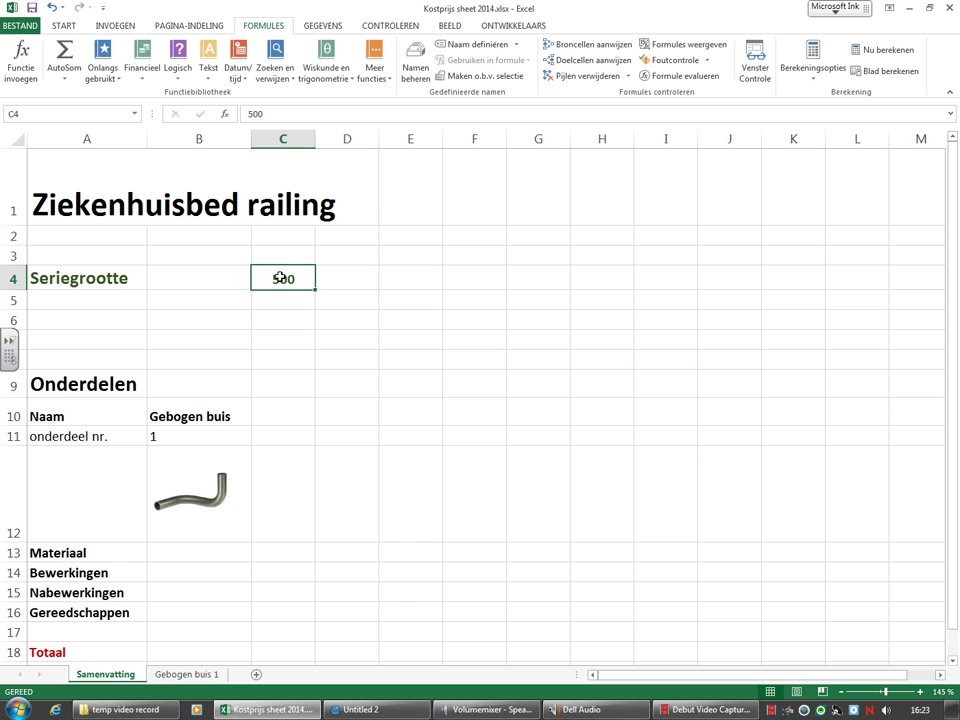
text(500)
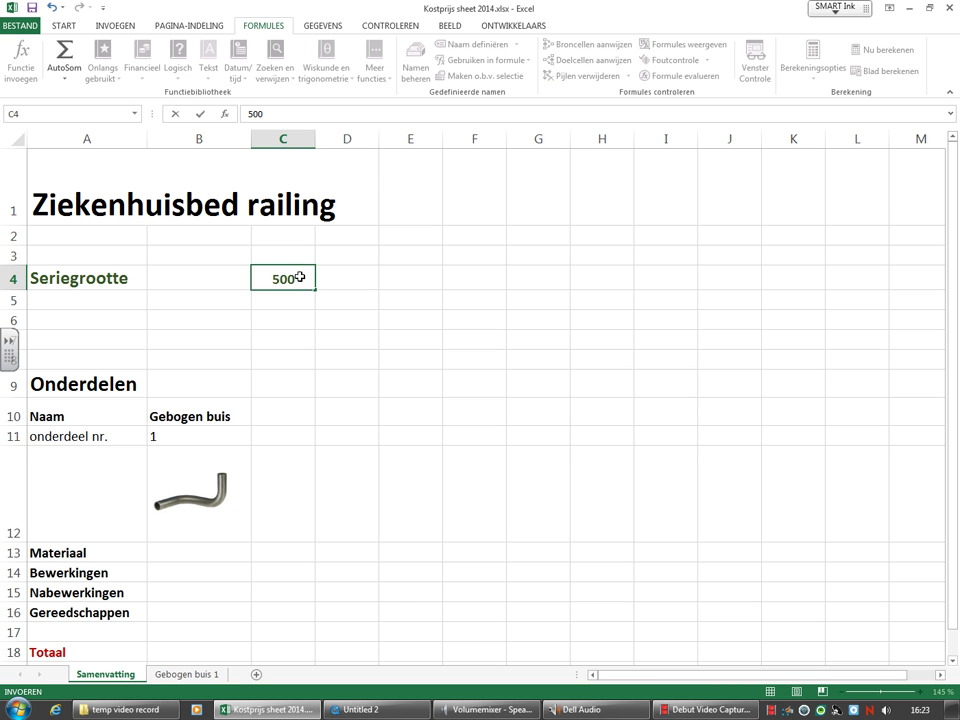
key(Return)
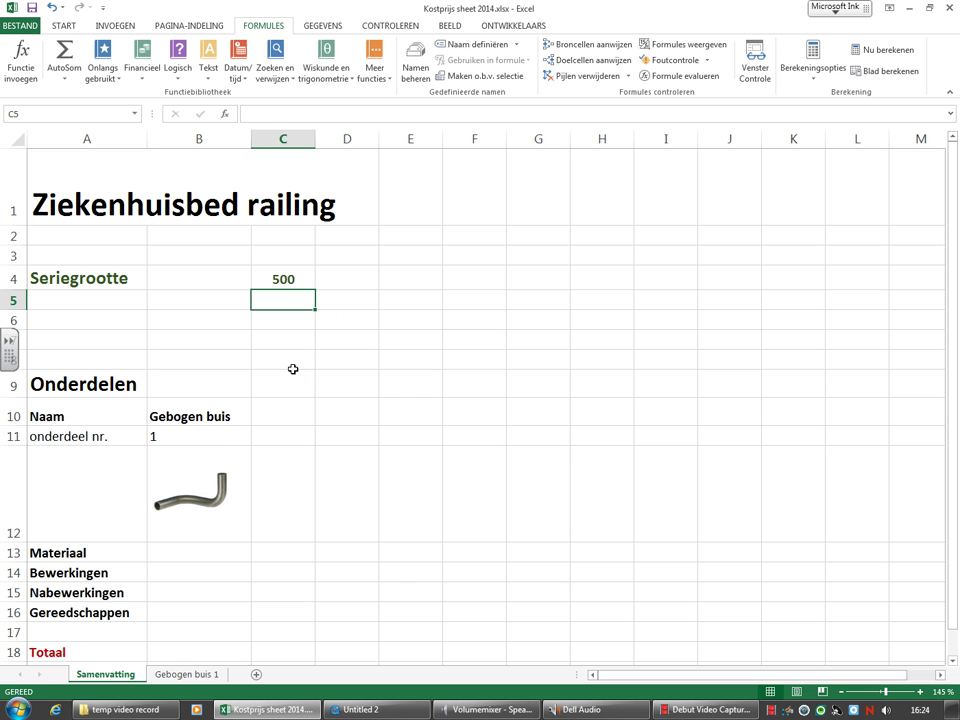
click(120, 298)
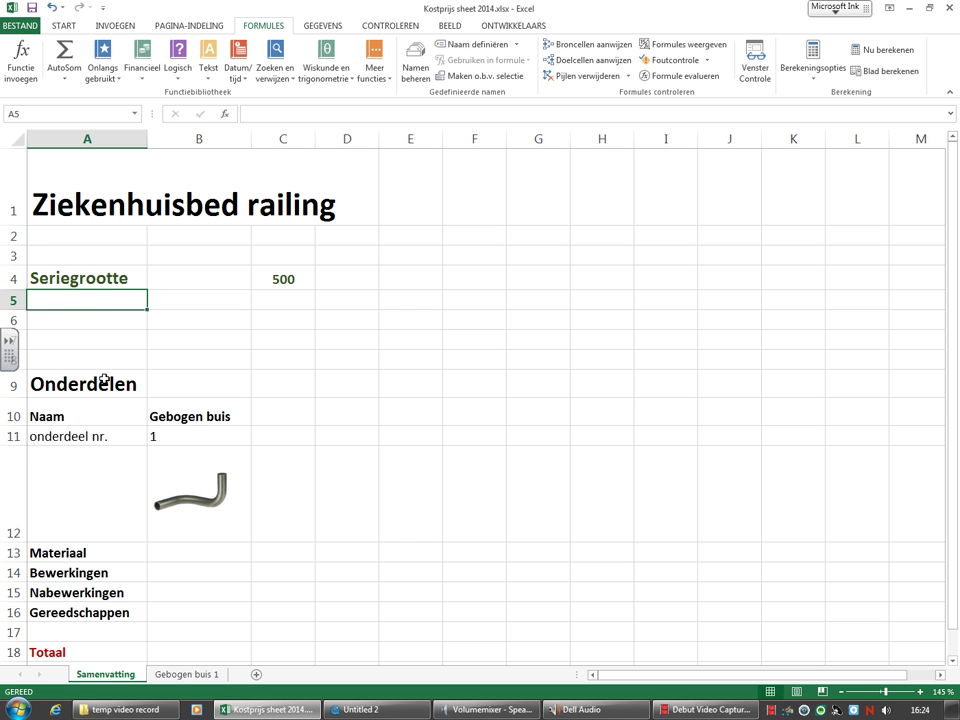
click(180, 674)
click(112, 676)
click(256, 674)
drag(167, 678, 75, 674)
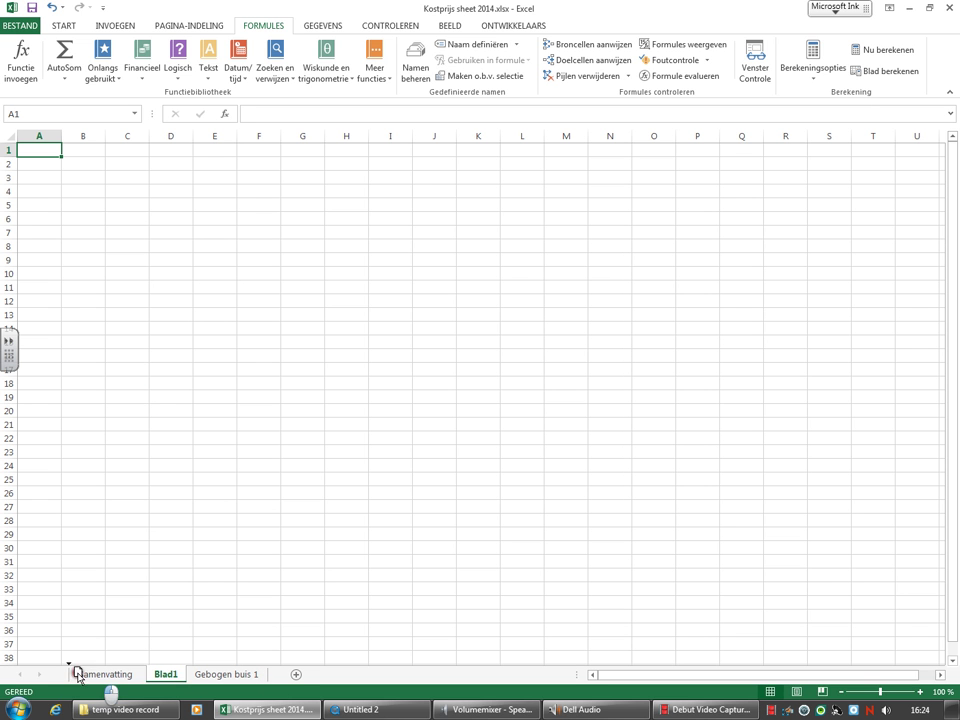
double_click(88, 675)
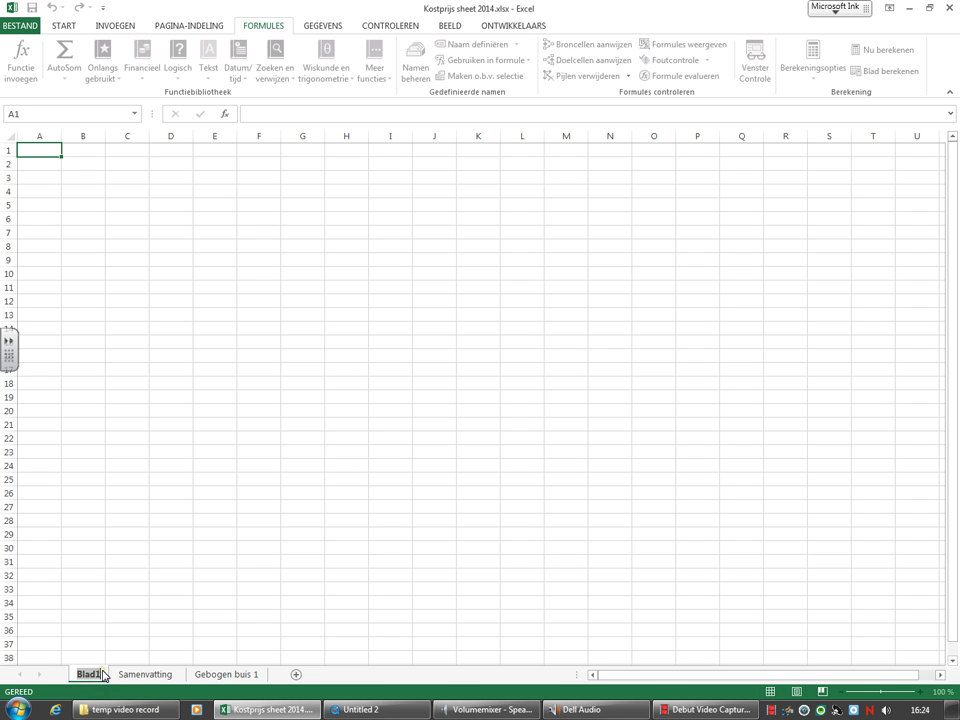
key(Return)
right_click(90, 676)
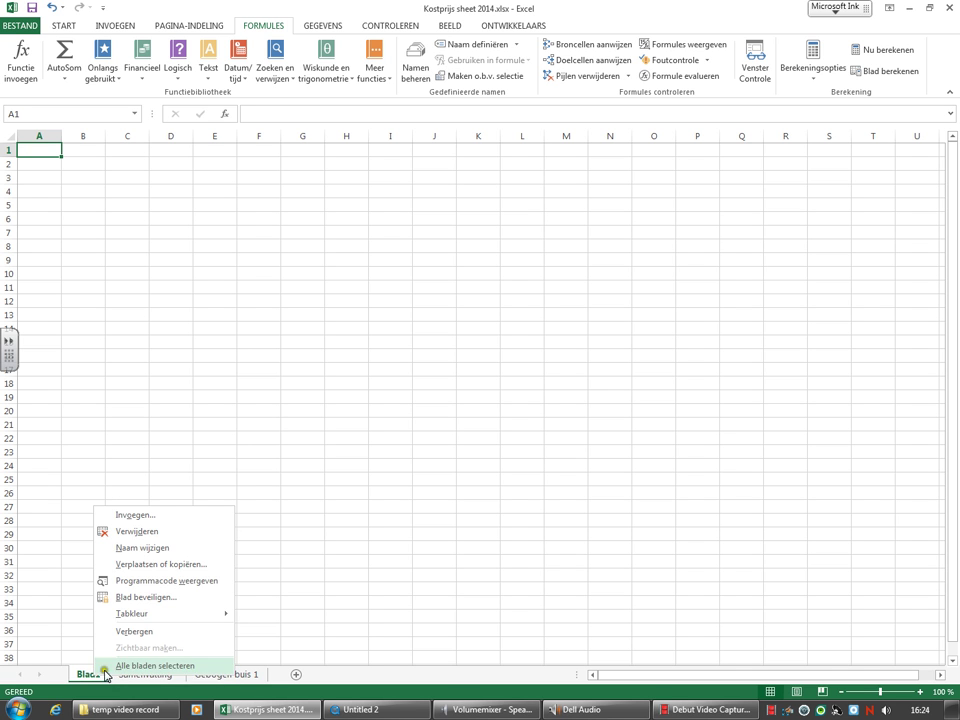
click(145, 531)
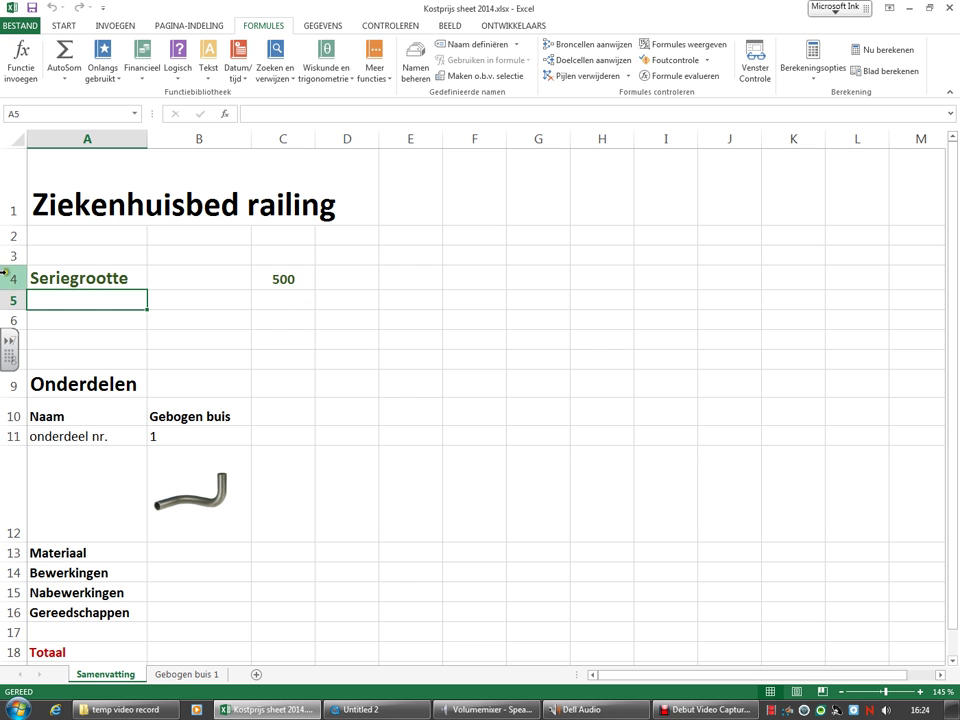
Define the workbook-scope name 'seriegrootte' for cell C4, which holds the series size 500.
click(291, 280)
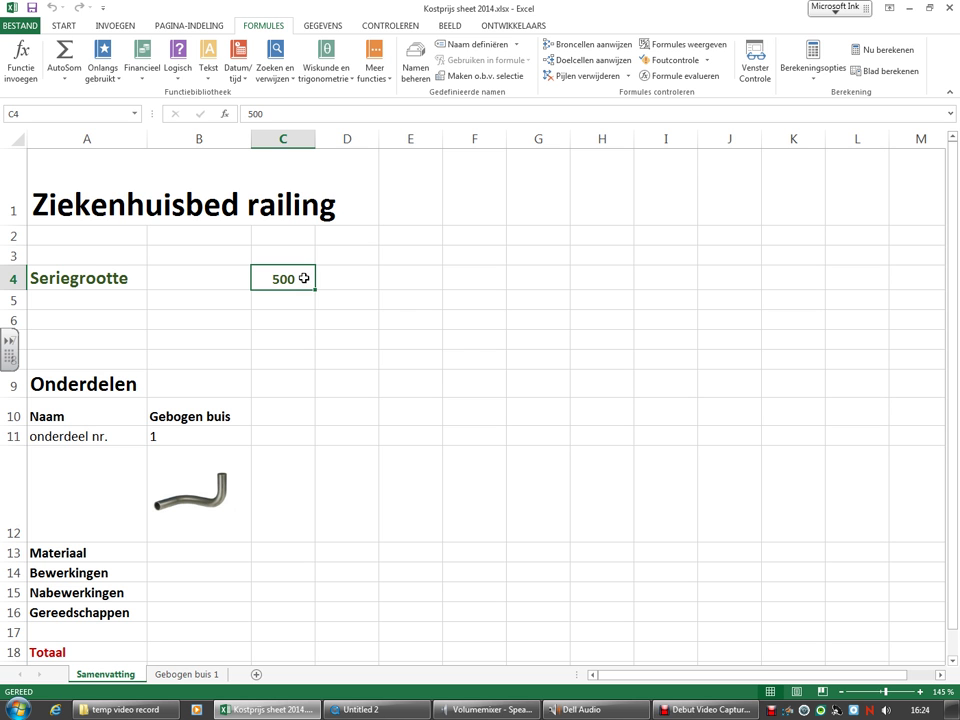
right_click(307, 282)
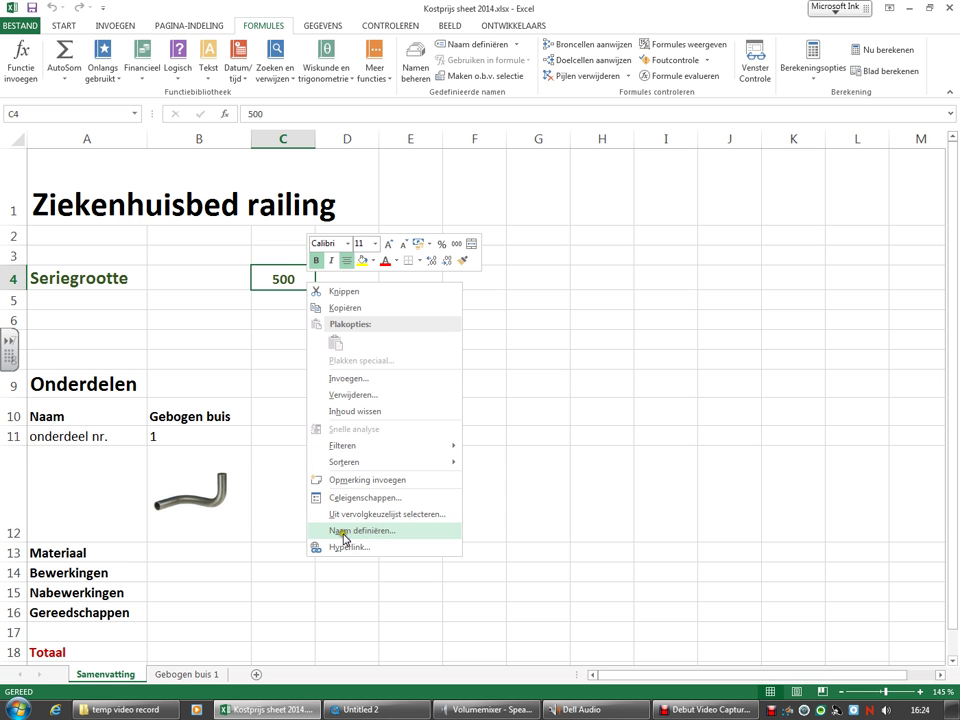
click(390, 531)
text(st)
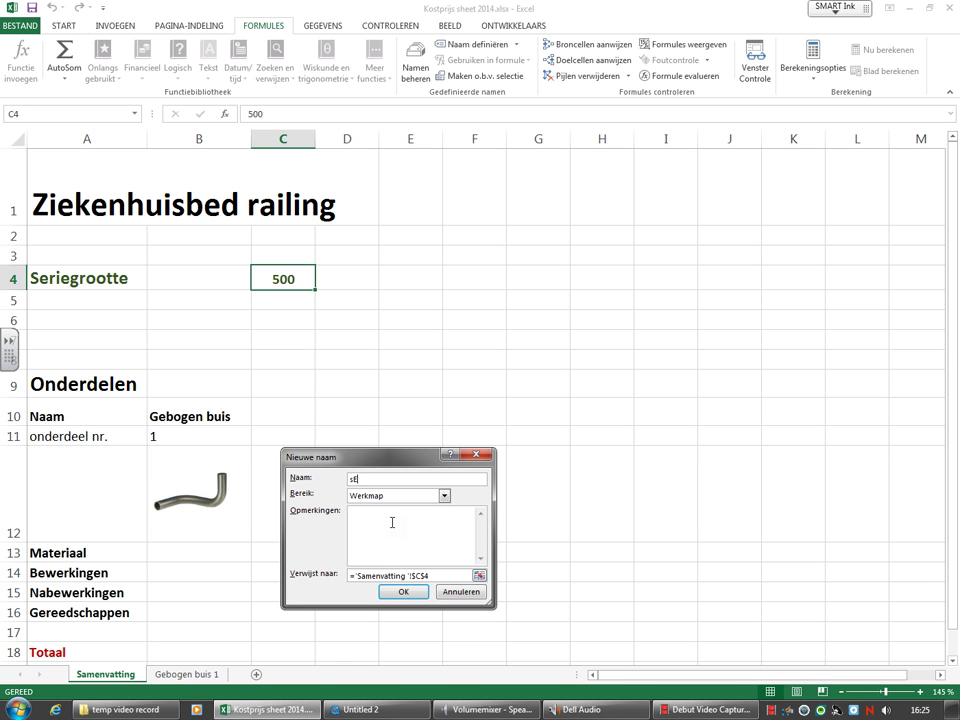
text(ERIEGROOTE)
key(BackSpace)
key(BackSpace)
key(BackSpace)
text(eriegroot)
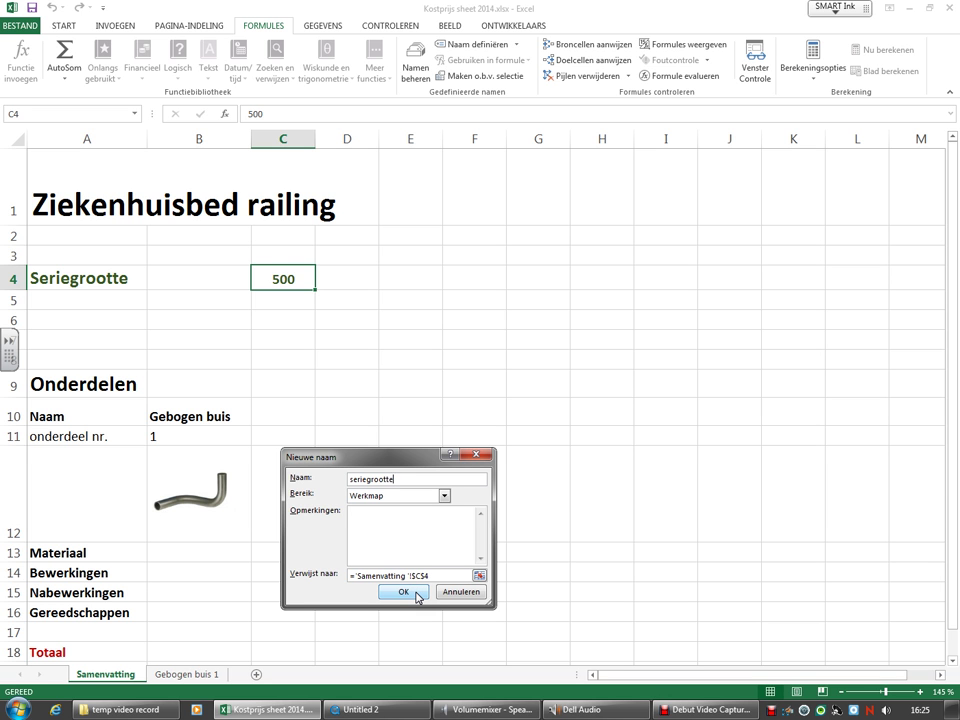
click(417, 595)
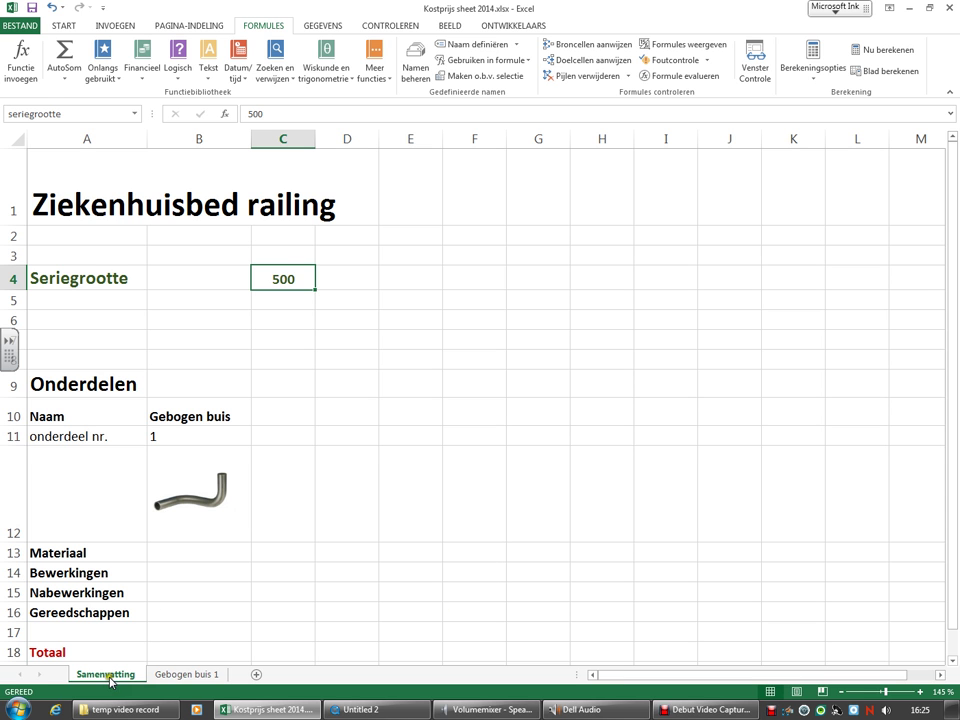
On Gebogen buis 1, heighten row 1 and stretch the pipe picture to fill it.
click(195, 675)
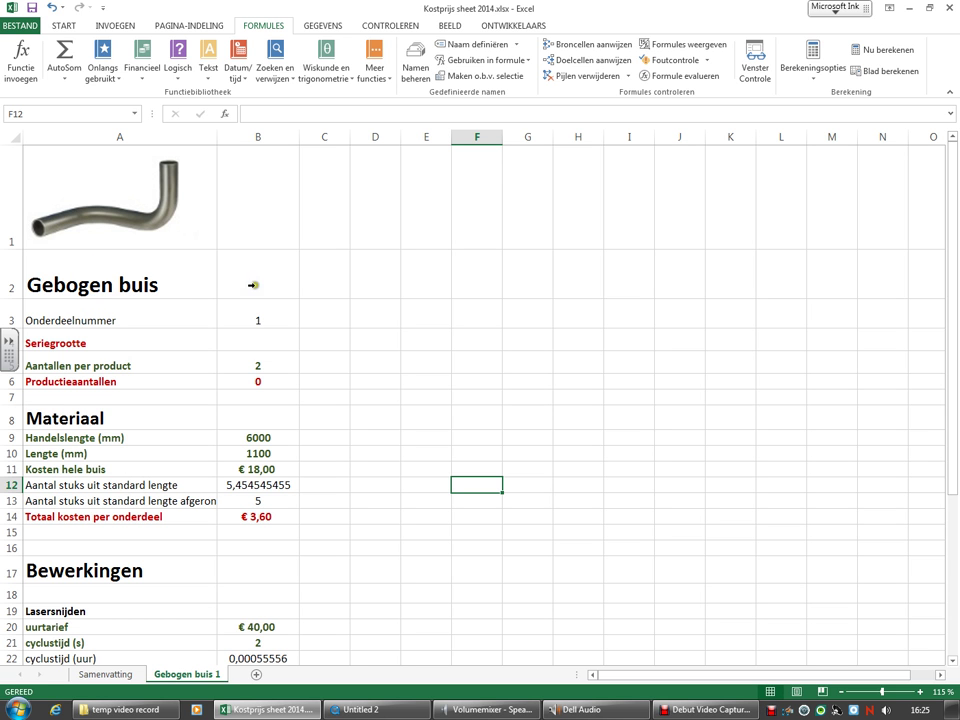
click(124, 203)
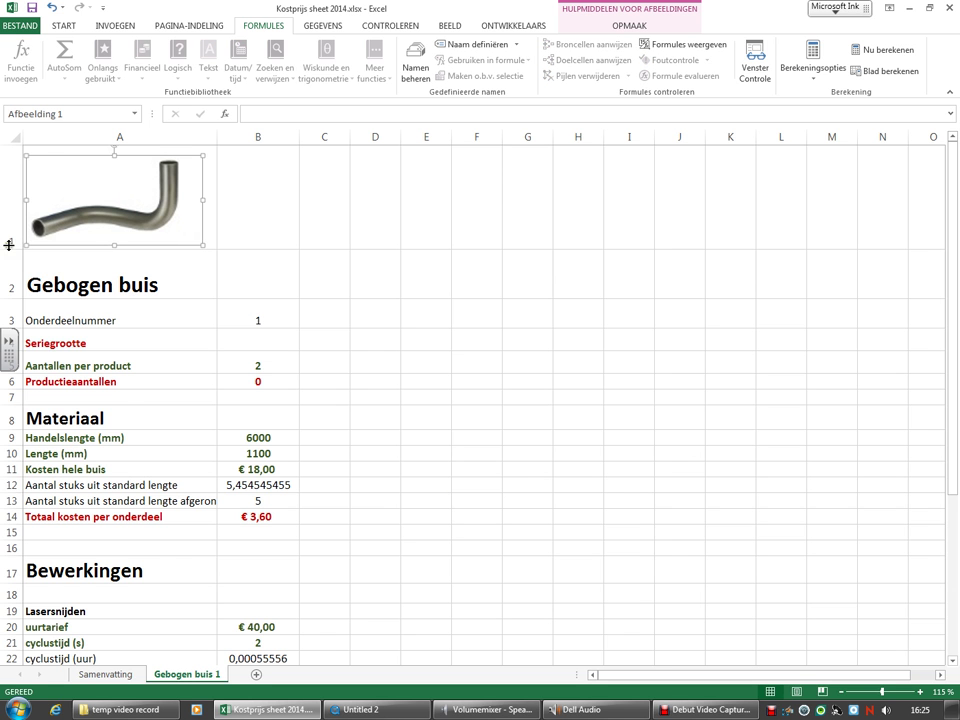
drag(12, 249, 21, 289)
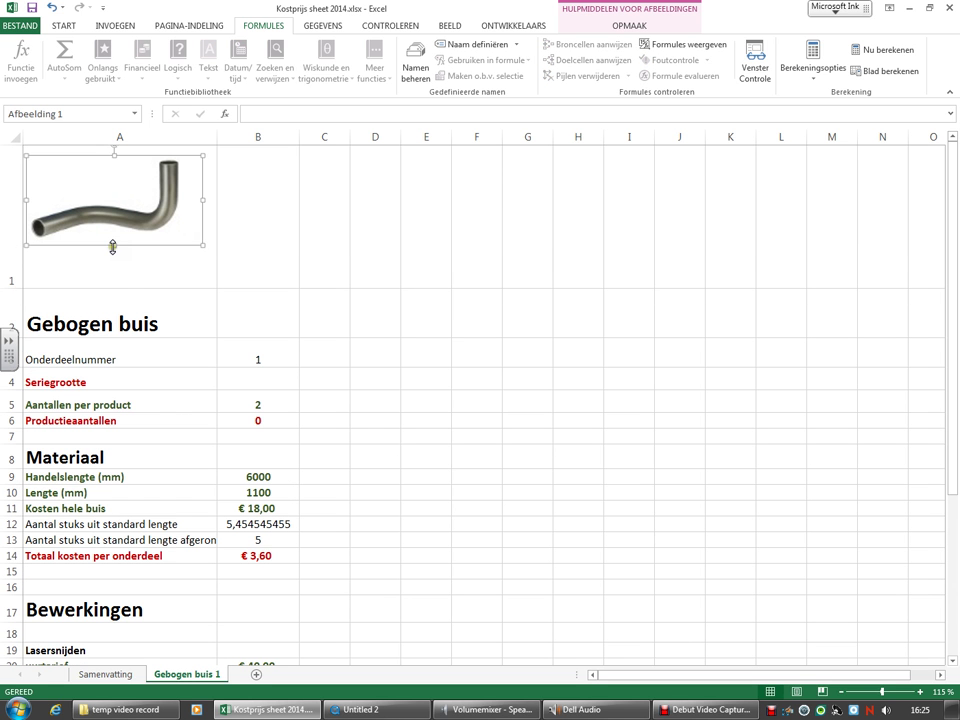
drag(114, 245, 118, 274)
click(339, 286)
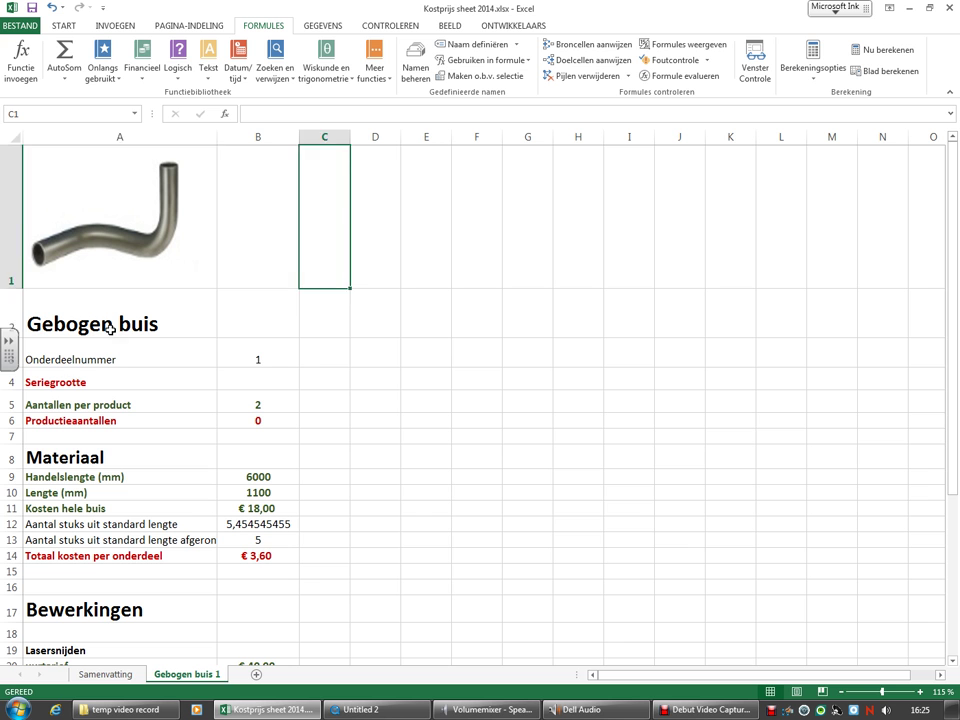
Check the Gebogen buis heading, part number in B3 and Seriegrootte label, ending on B4.
click(111, 326)
click(268, 364)
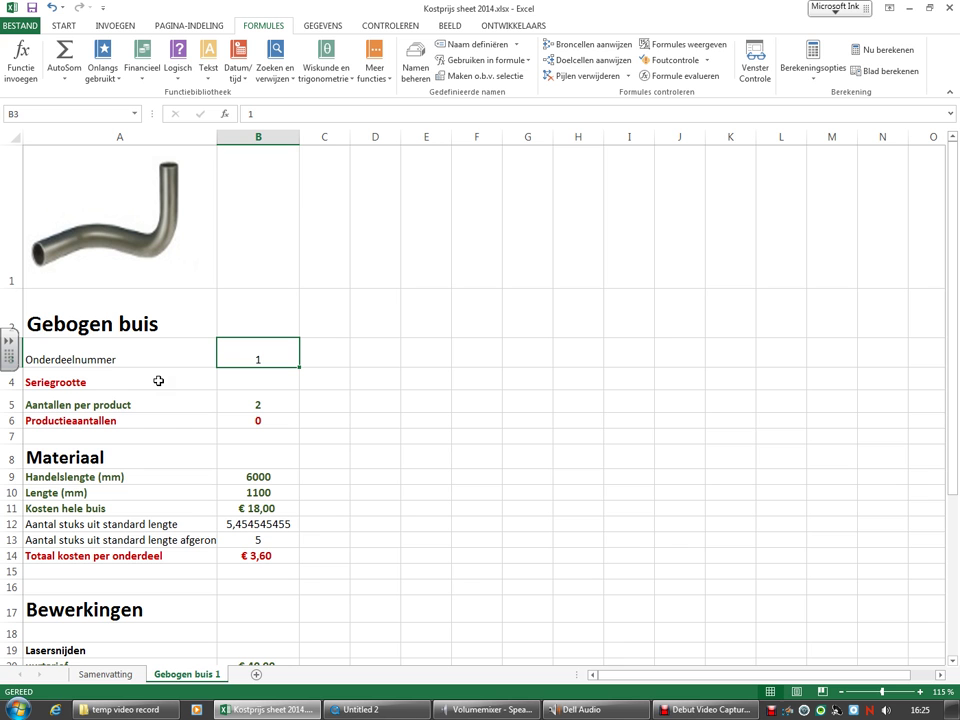
click(112, 381)
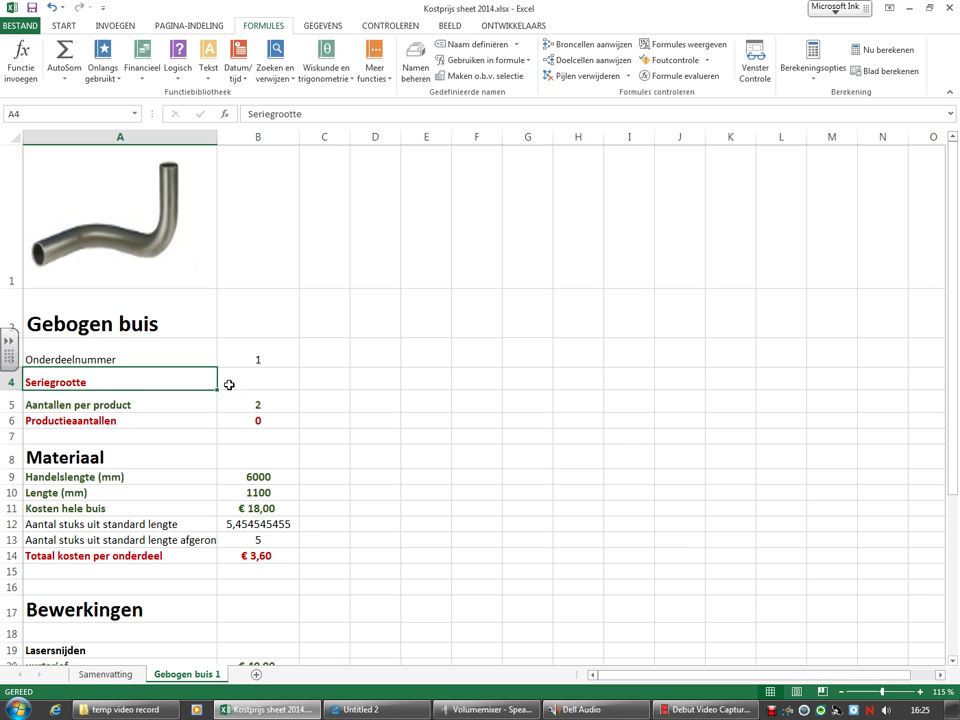
click(263, 379)
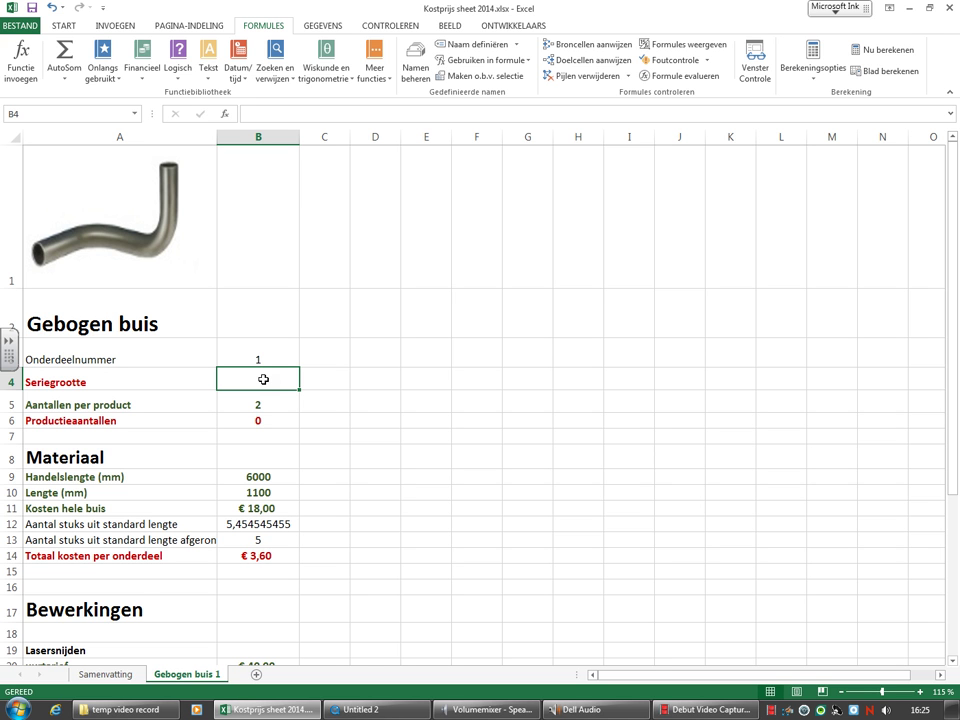
Enter =seriegrootte in B4 of Gebogen buis 1, giving 500 and Productieaantallen 1000.
text(=)
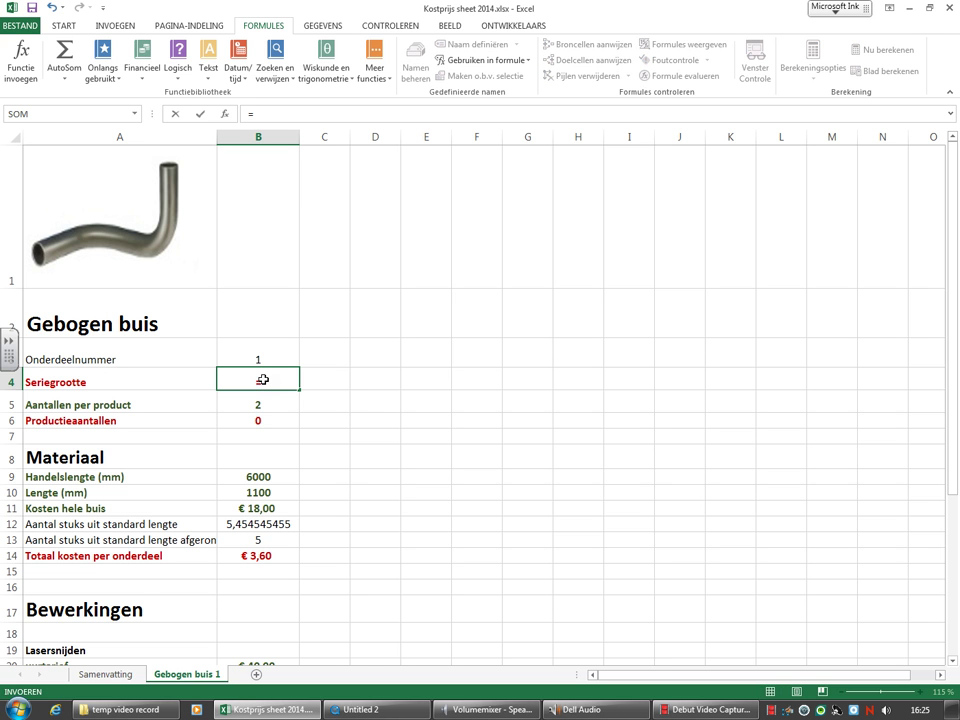
text(se)
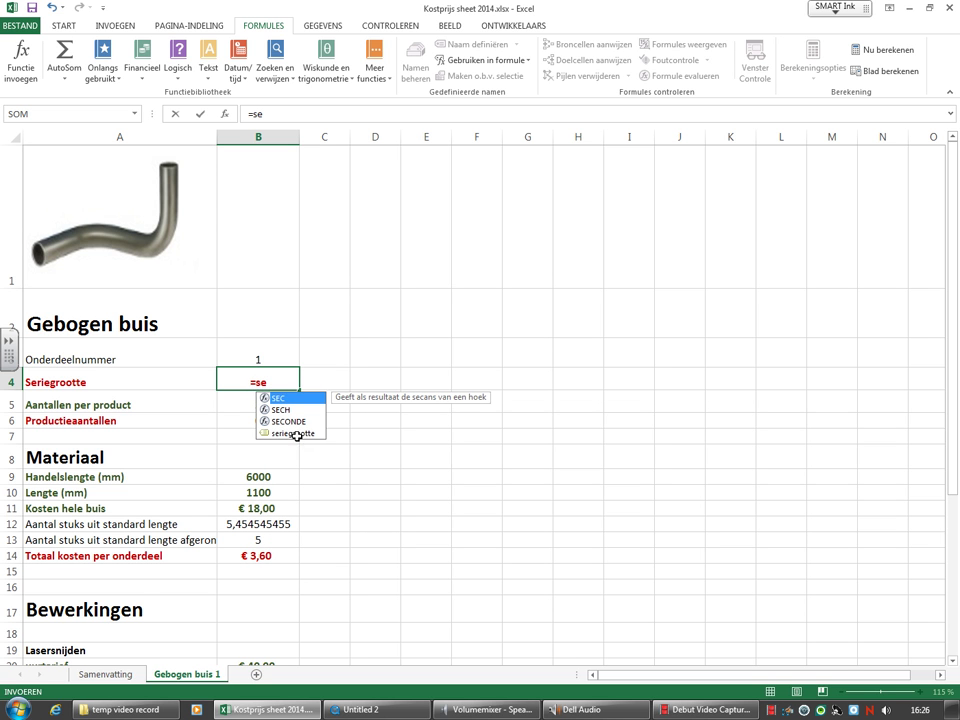
double_click(290, 435)
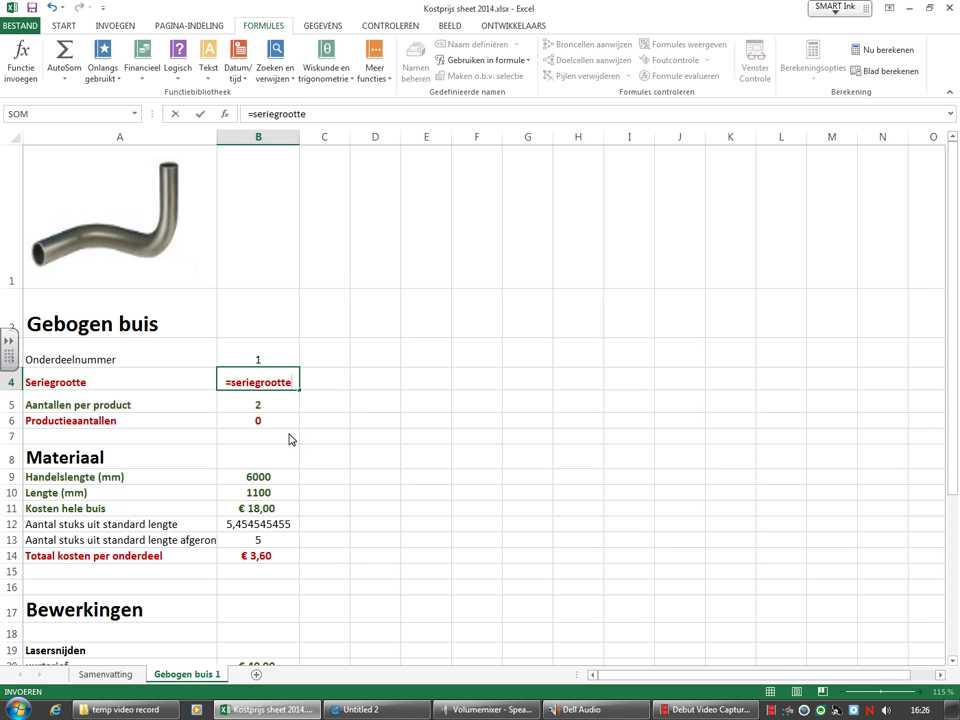
key(Return)
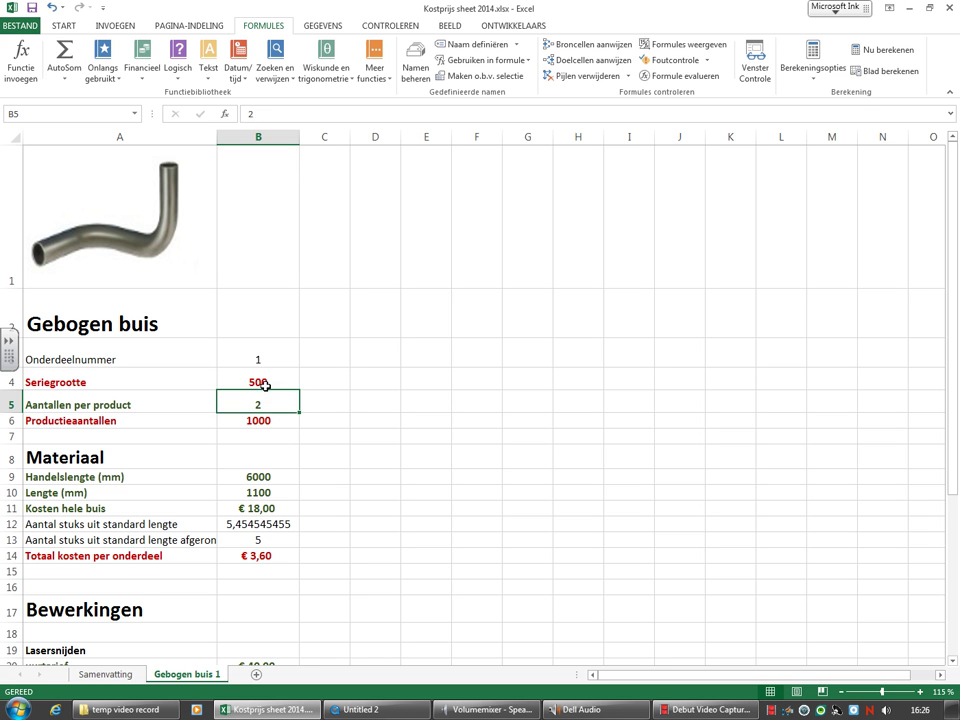
click(263, 385)
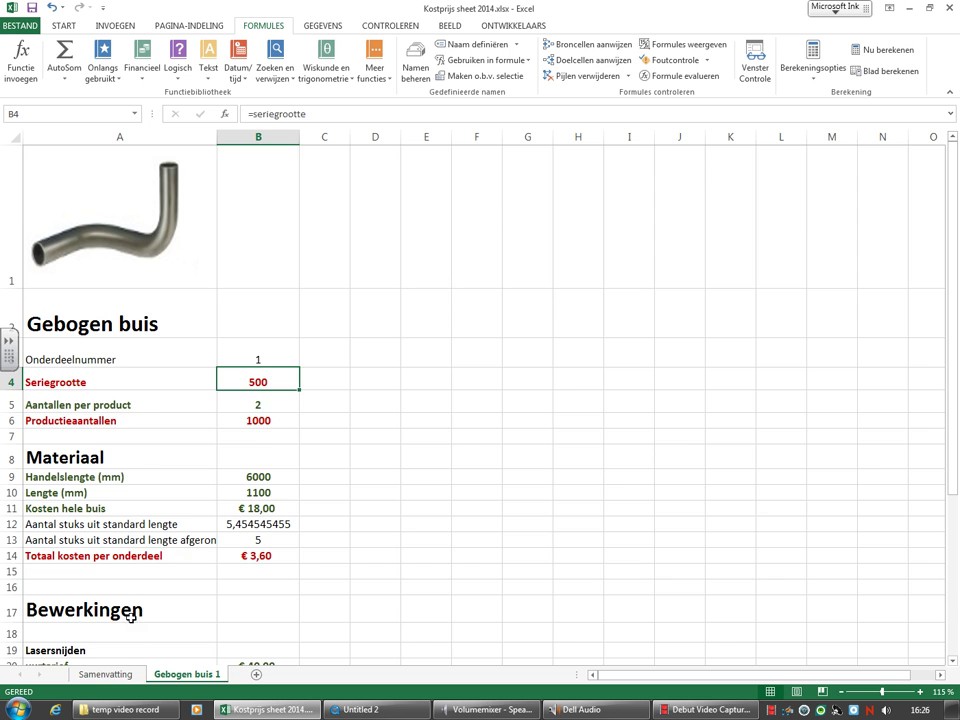
click(104, 674)
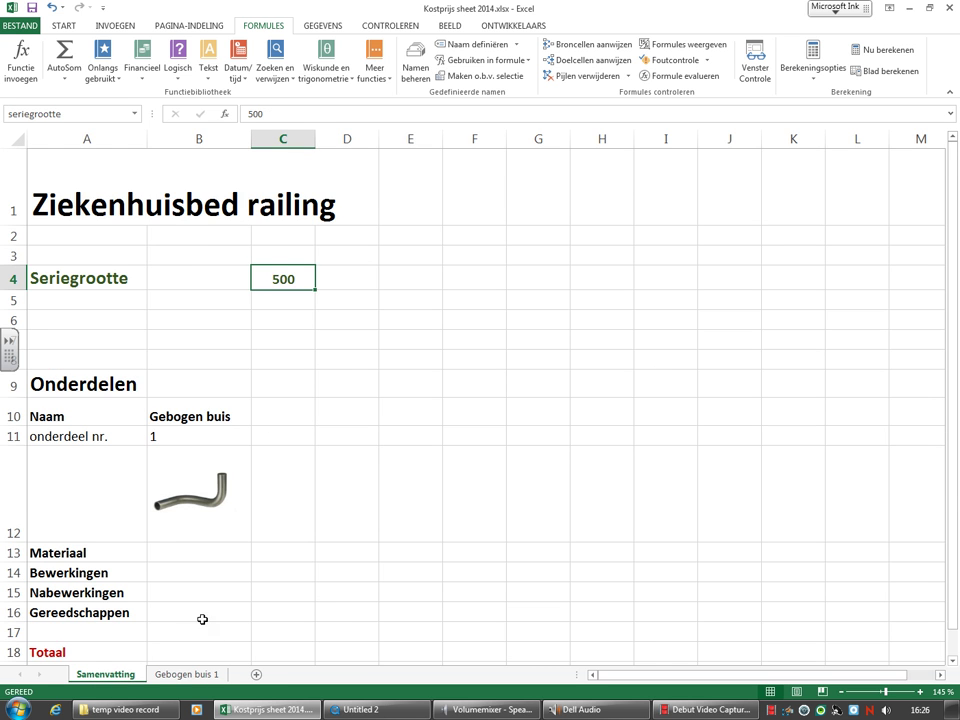
click(203, 674)
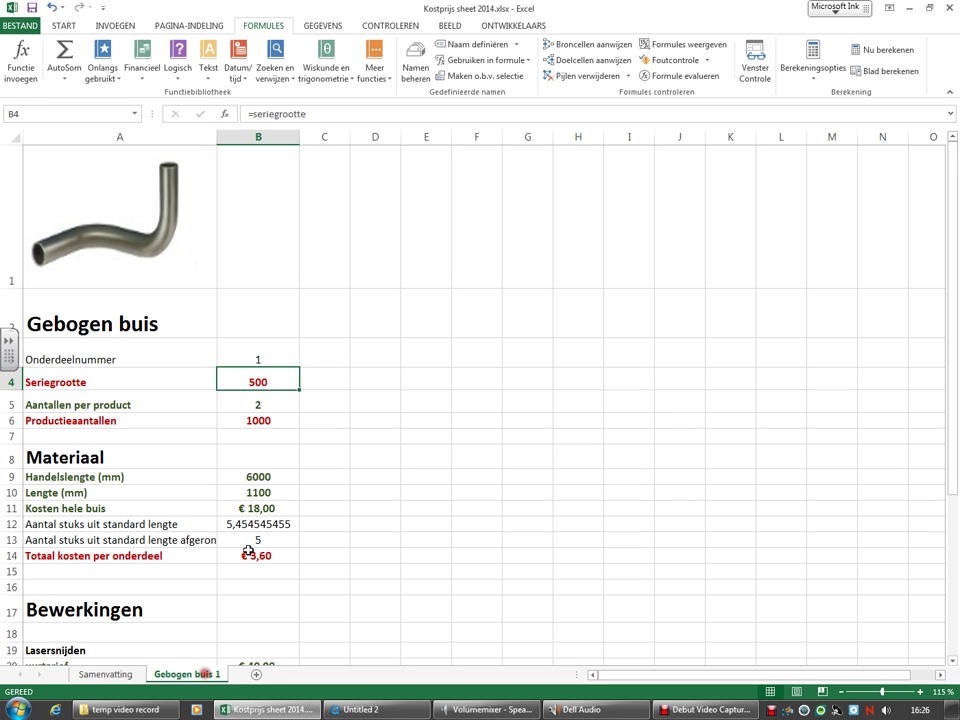
click(140, 402)
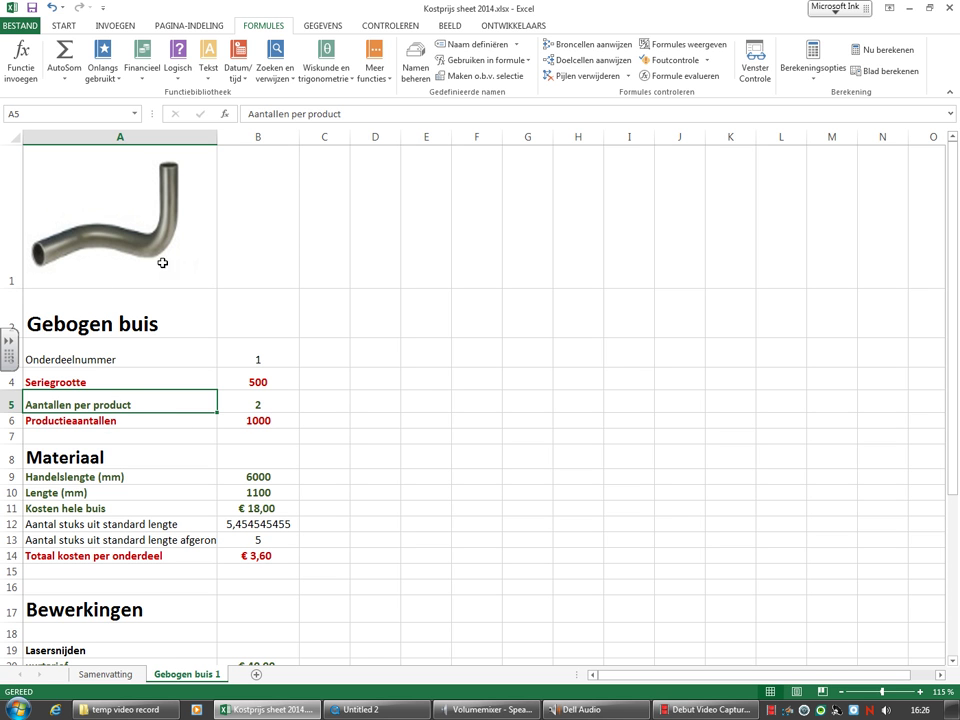
click(122, 402)
click(255, 404)
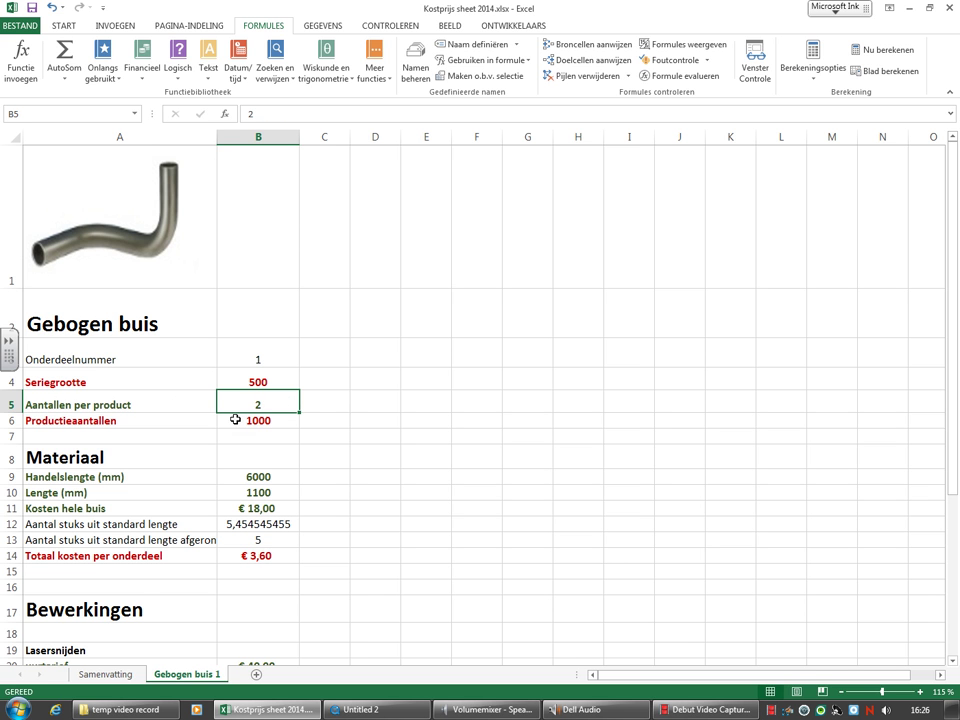
click(257, 422)
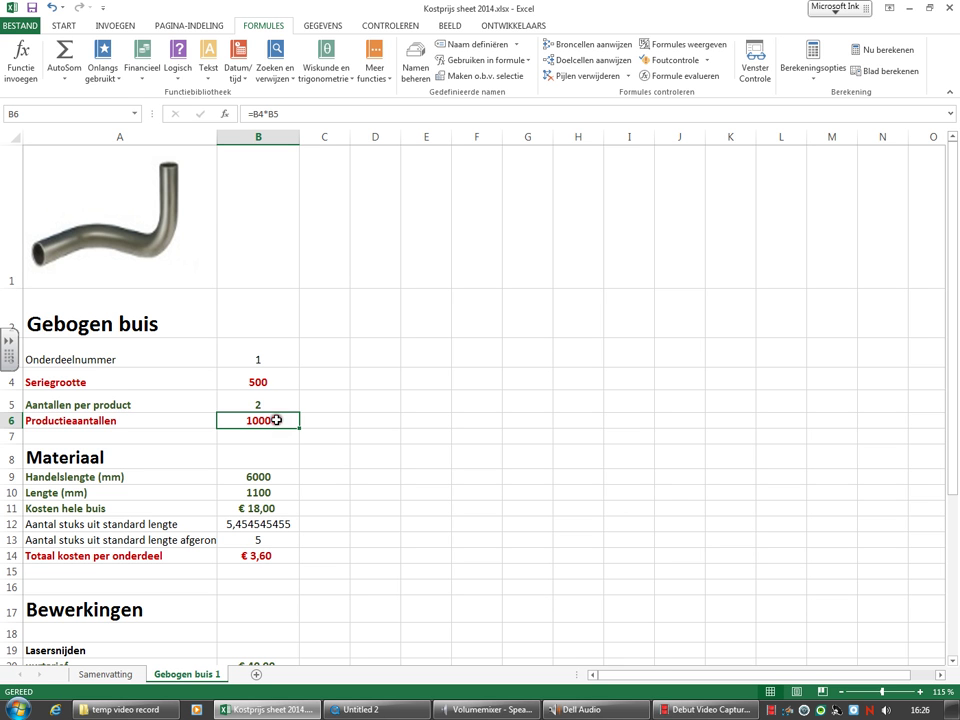
Replace the B6 formula with =B4*B5 so Productieaantallen shows 1000.
double_click(264, 418)
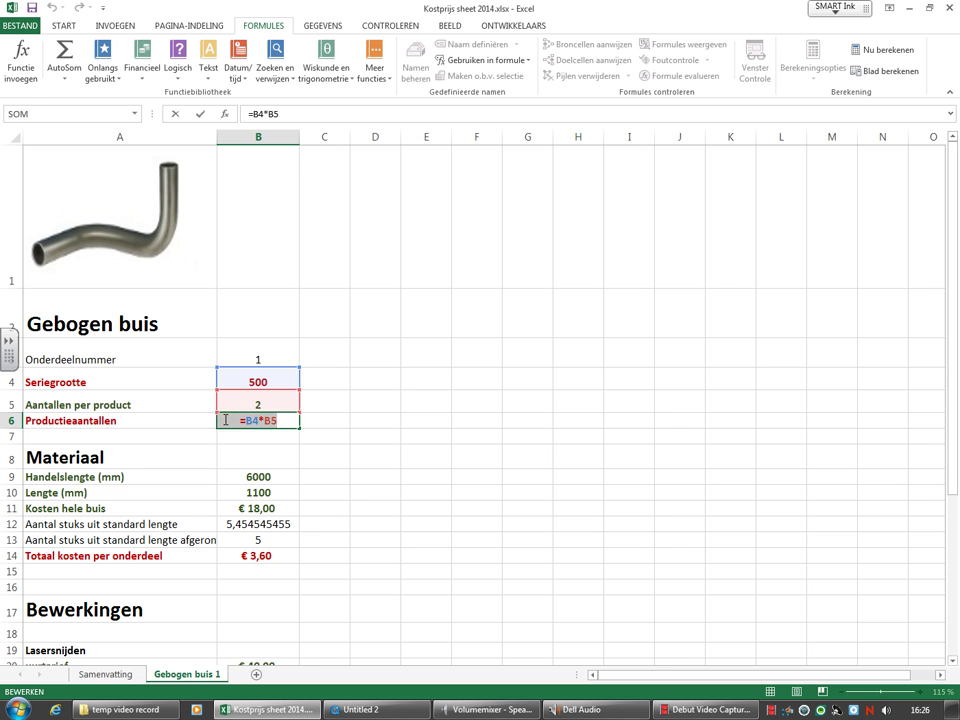
key(BackSpace)
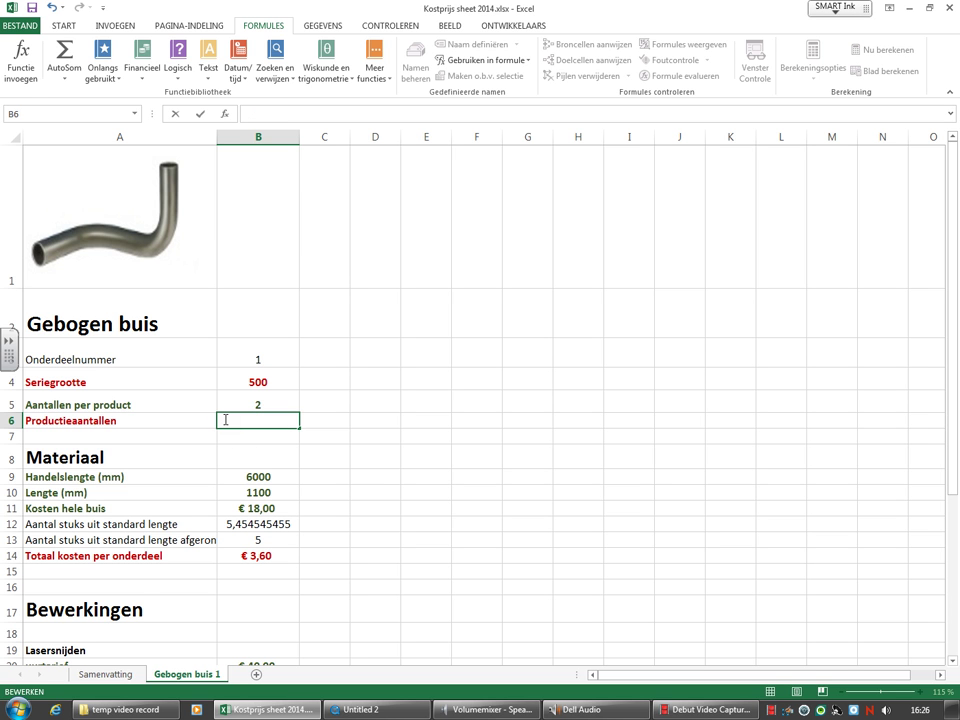
text(=)
click(260, 381)
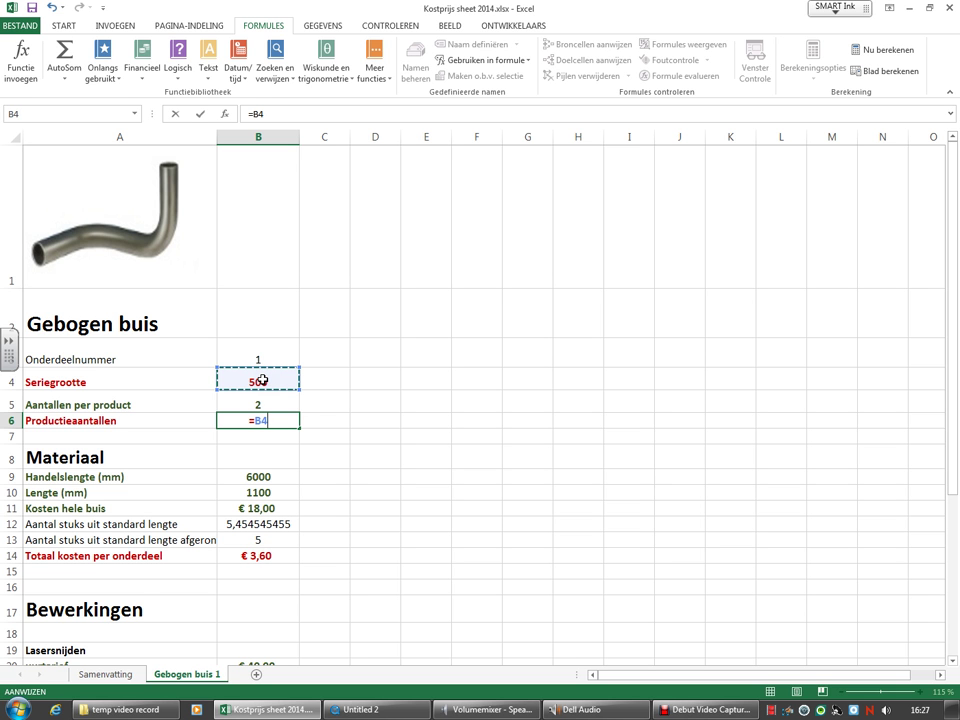
text(*)
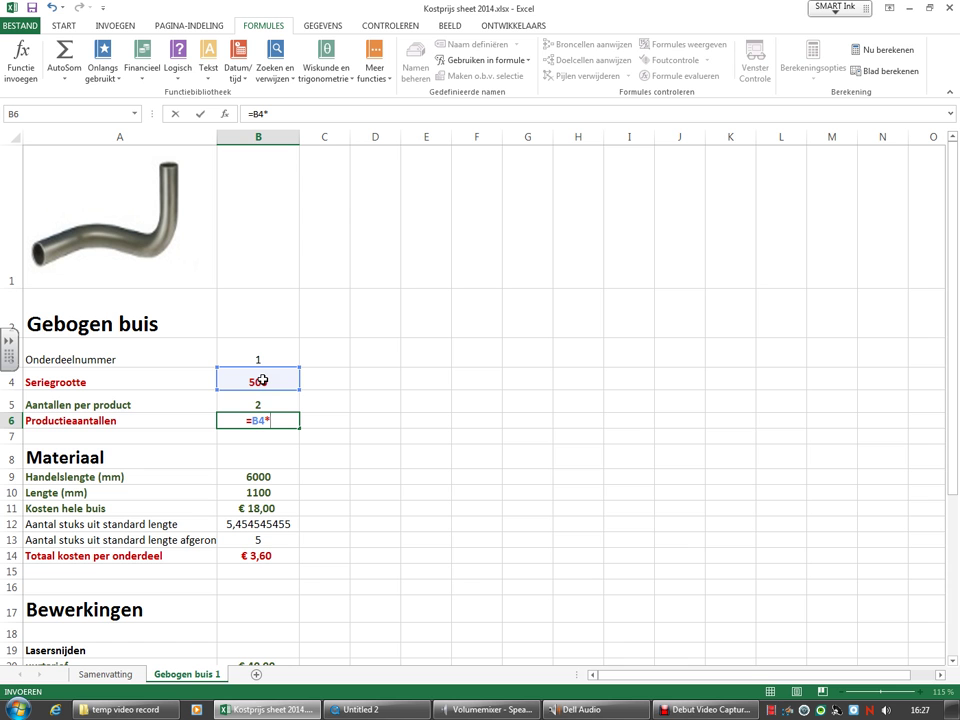
click(245, 405)
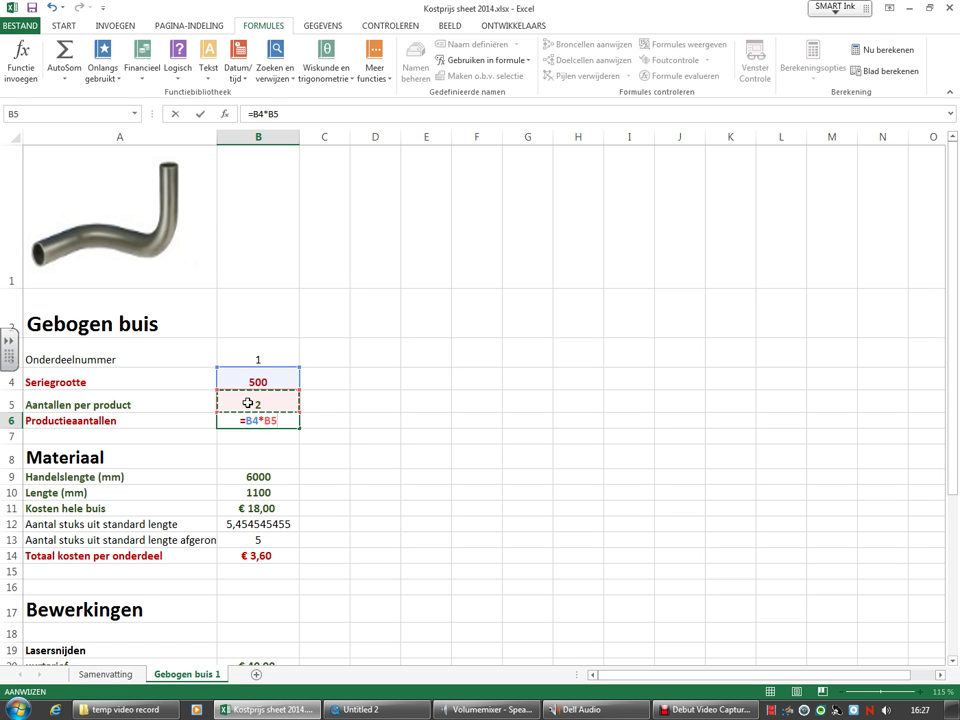
key(Return)
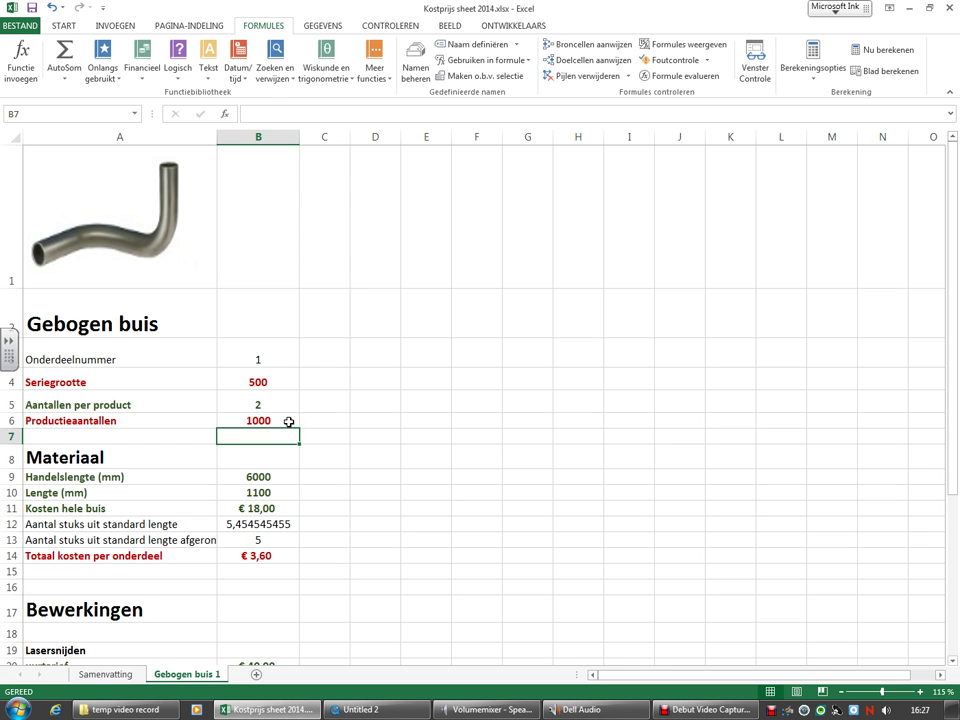
click(285, 421)
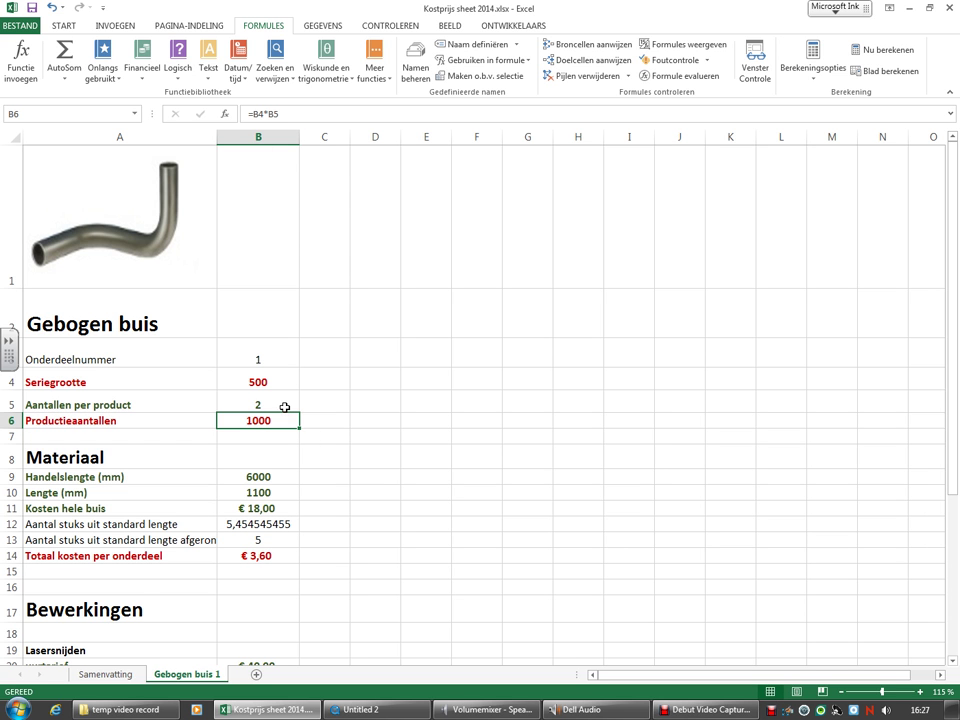
click(328, 477)
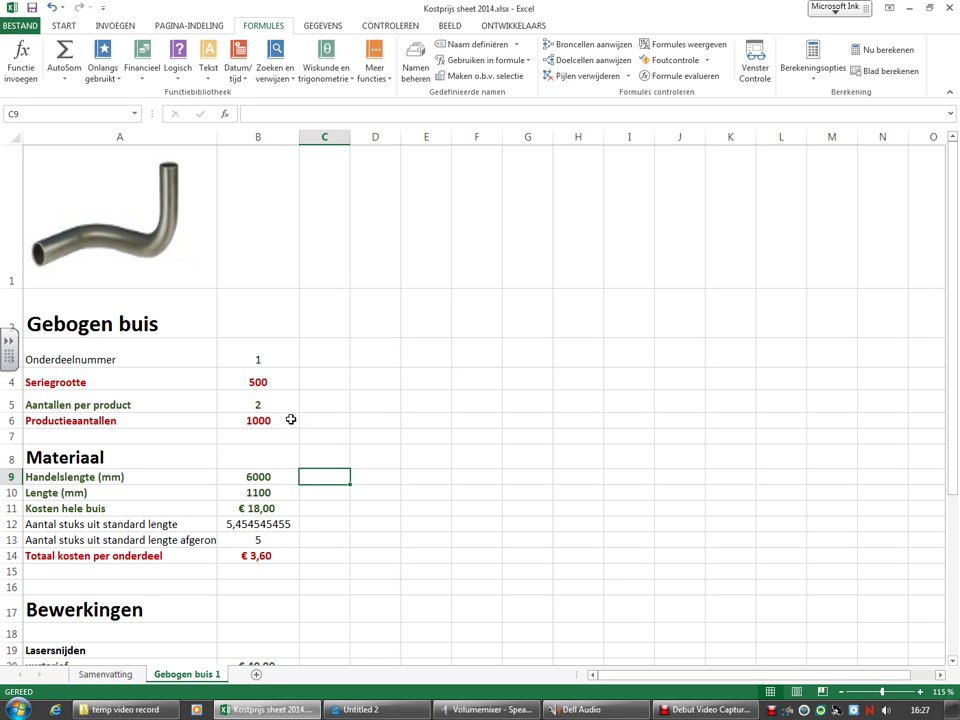
click(184, 436)
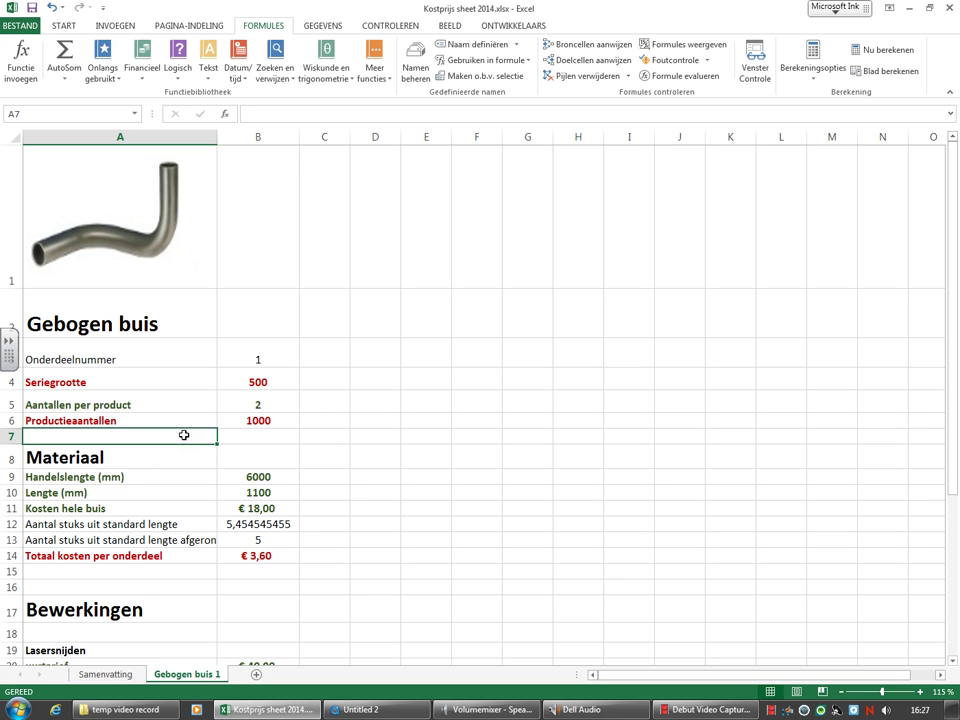
click(272, 450)
scroll(172, 413, down, 1)
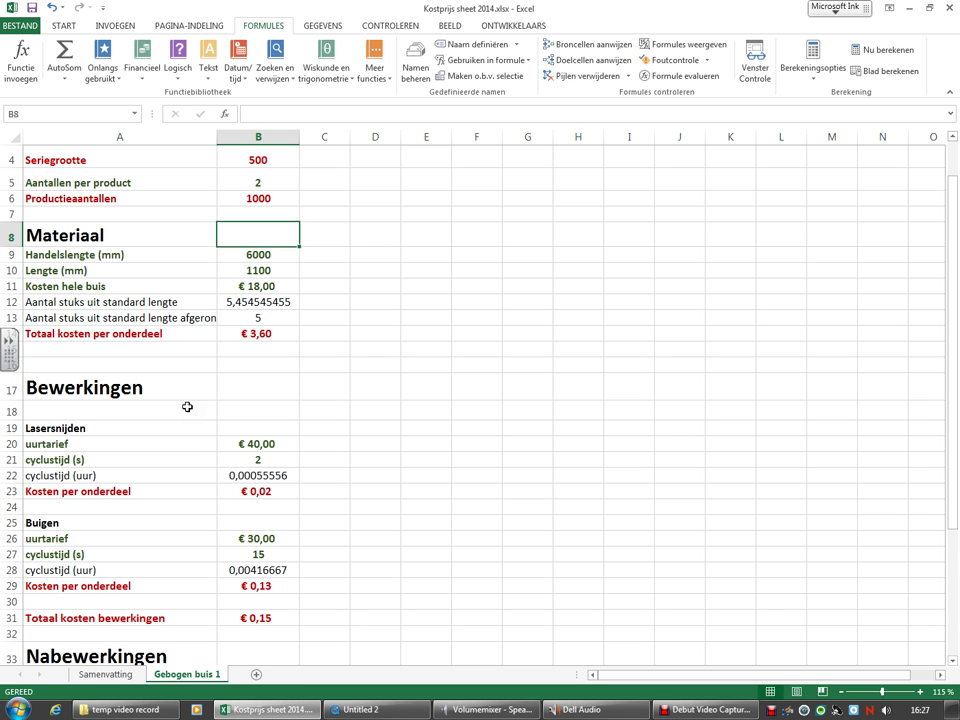
scroll(242, 255, up, 1)
click(72, 453)
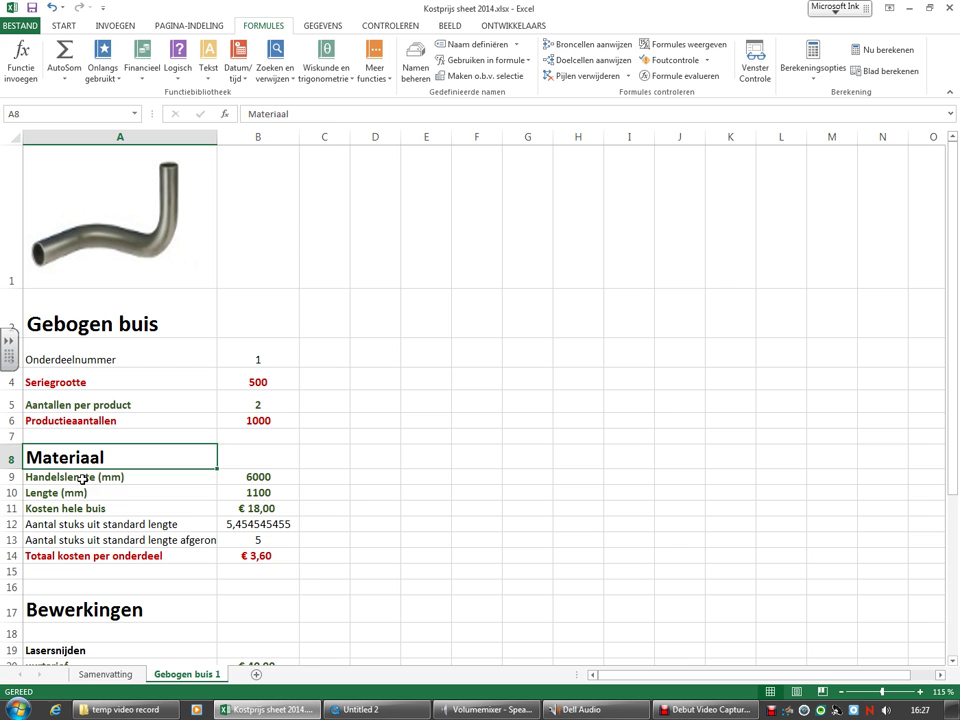
click(82, 478)
click(259, 478)
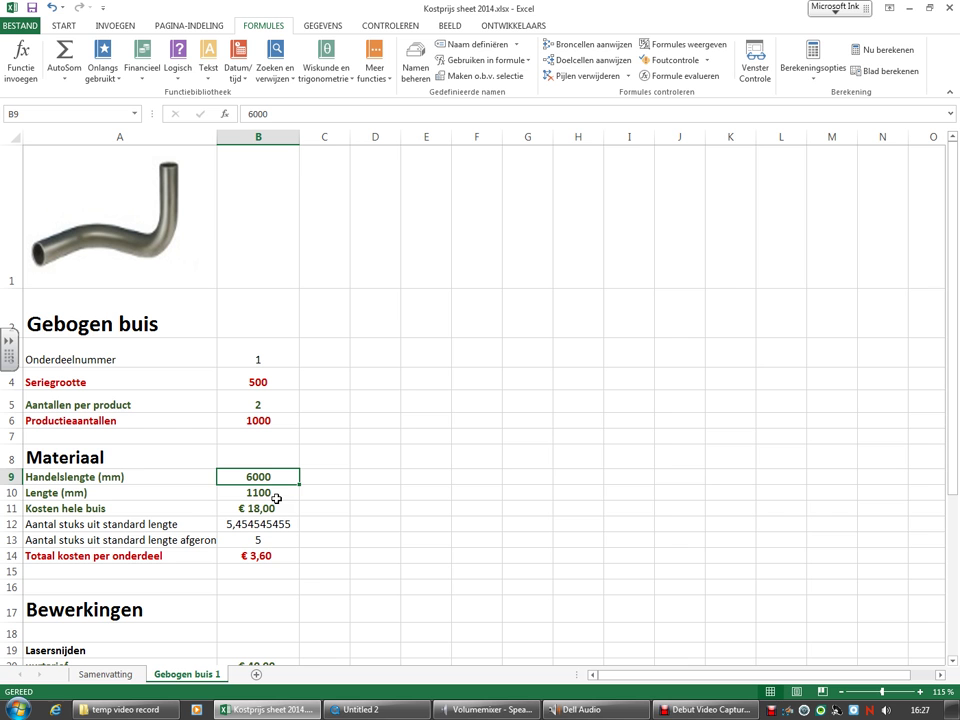
click(157, 496)
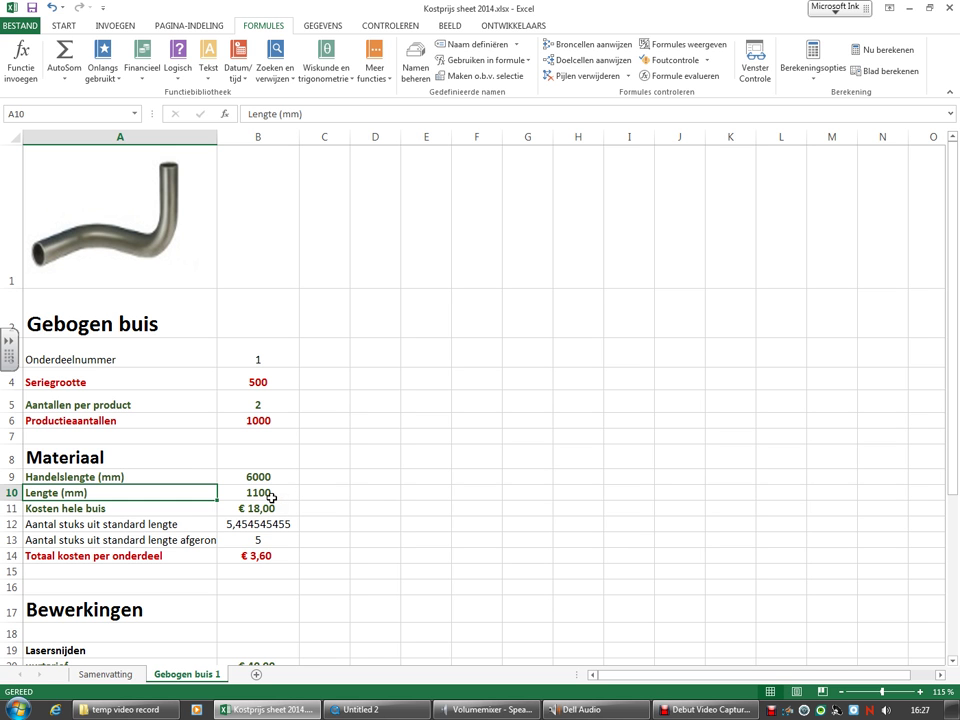
click(260, 495)
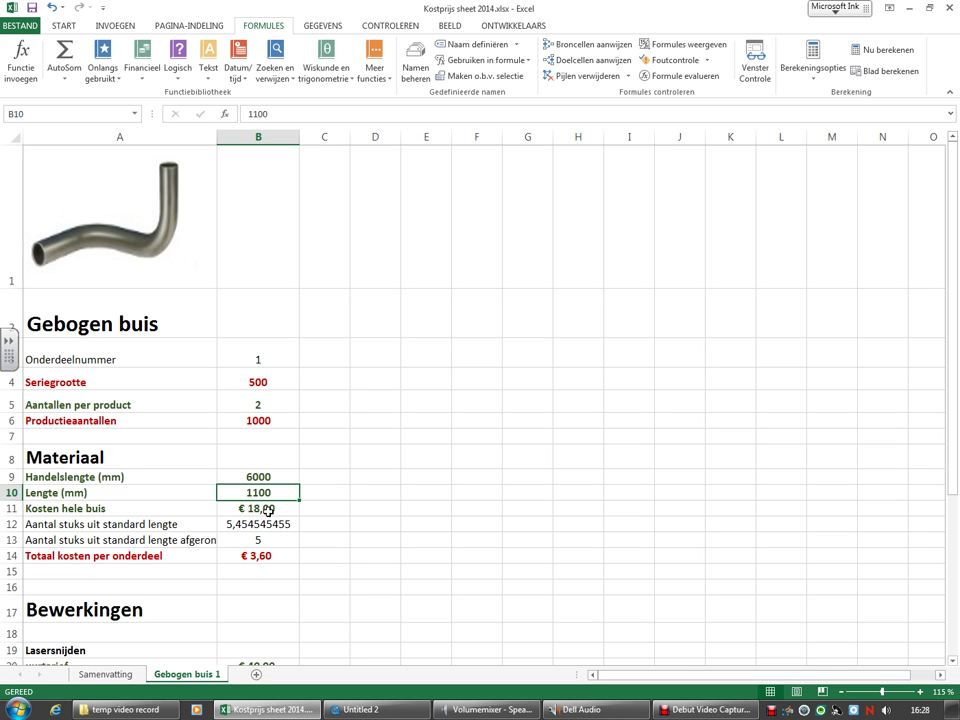
click(230, 508)
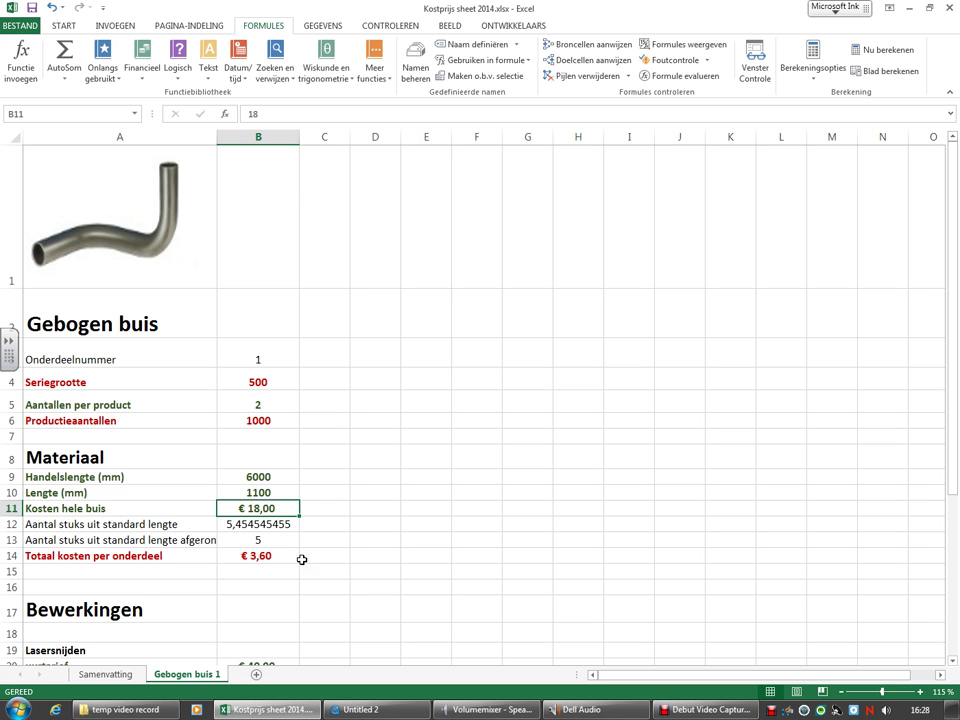
click(365, 520)
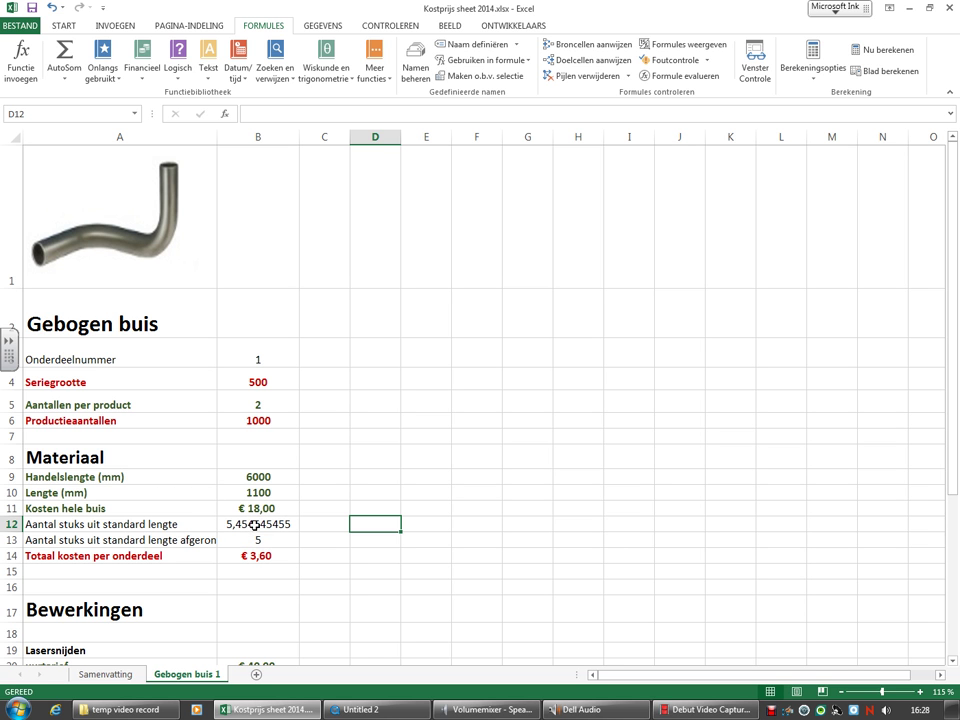
click(251, 521)
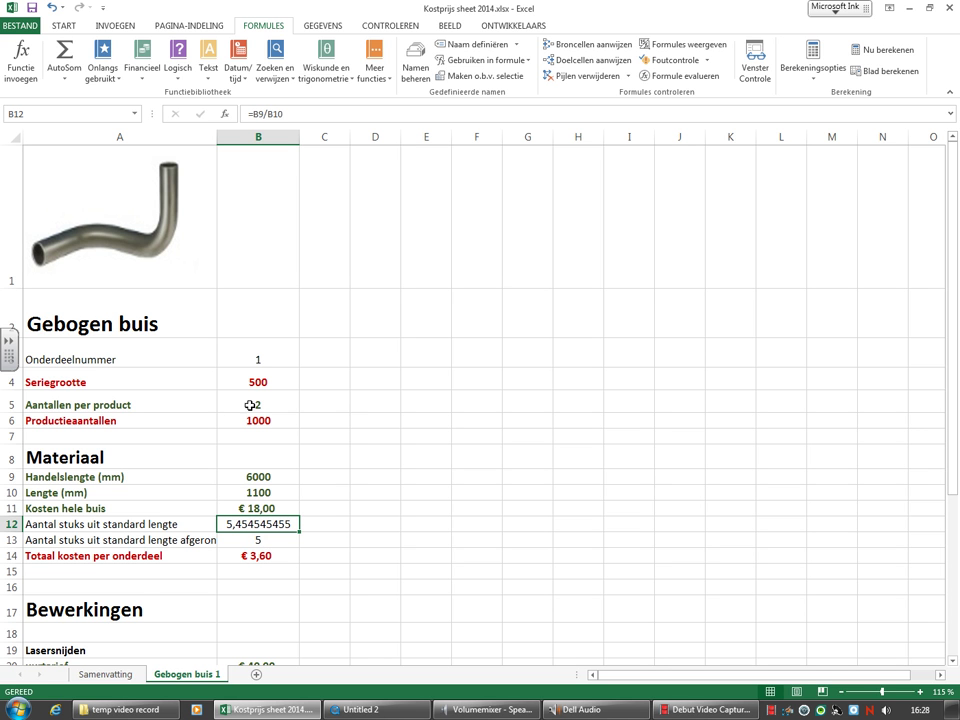
double_click(260, 524)
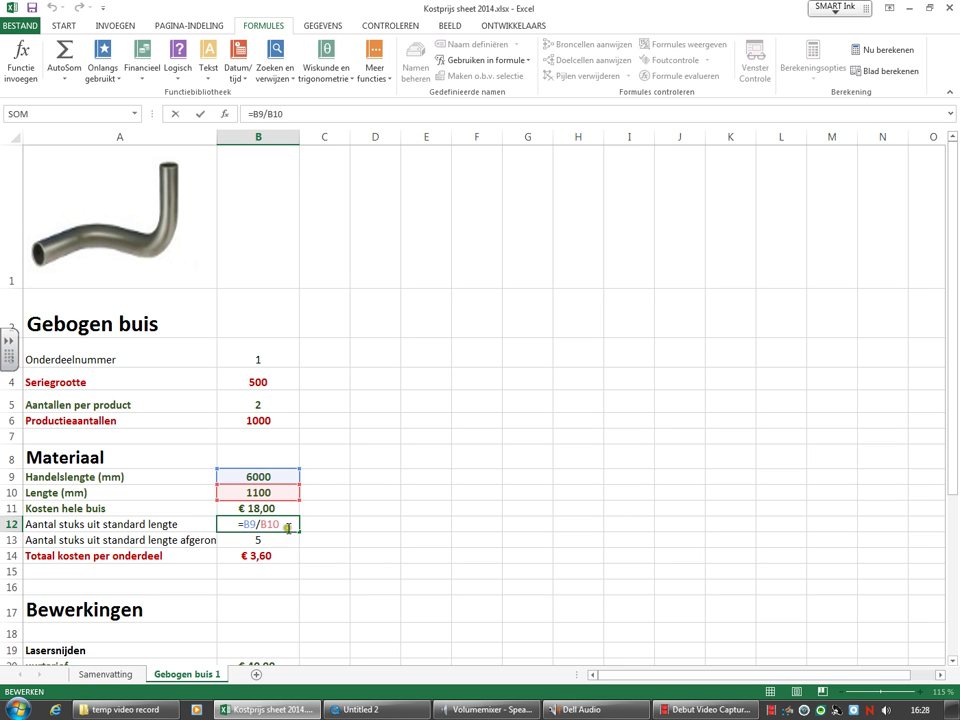
Rewrite B12 as =B9/B10, giving 5,454545455 pieces per standard length.
drag(286, 523, 193, 522)
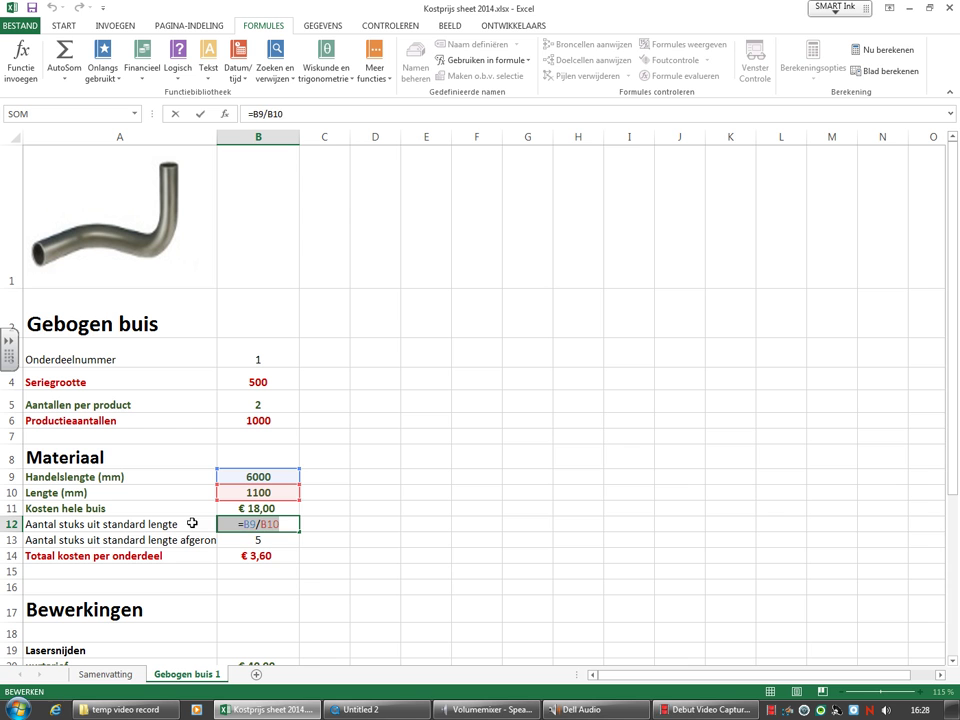
text(=)
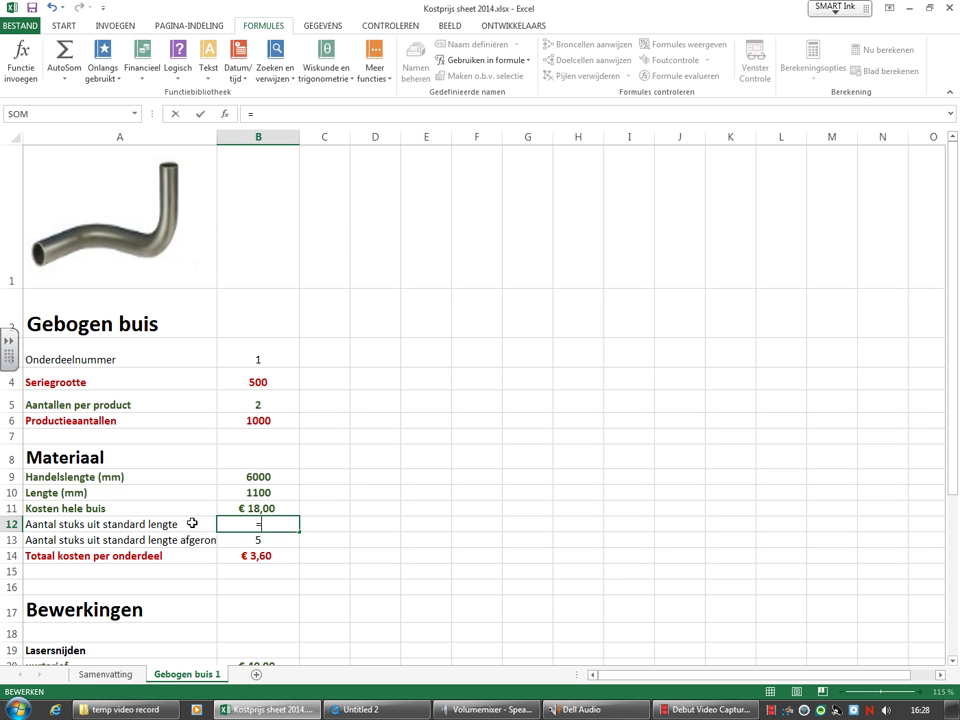
click(269, 478)
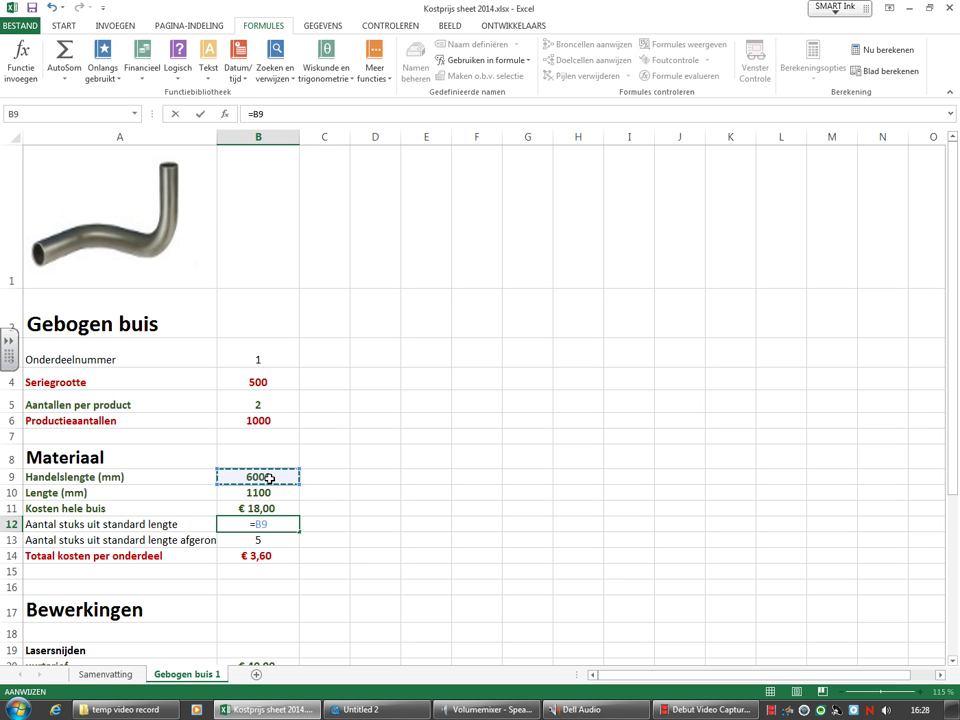
text(/)
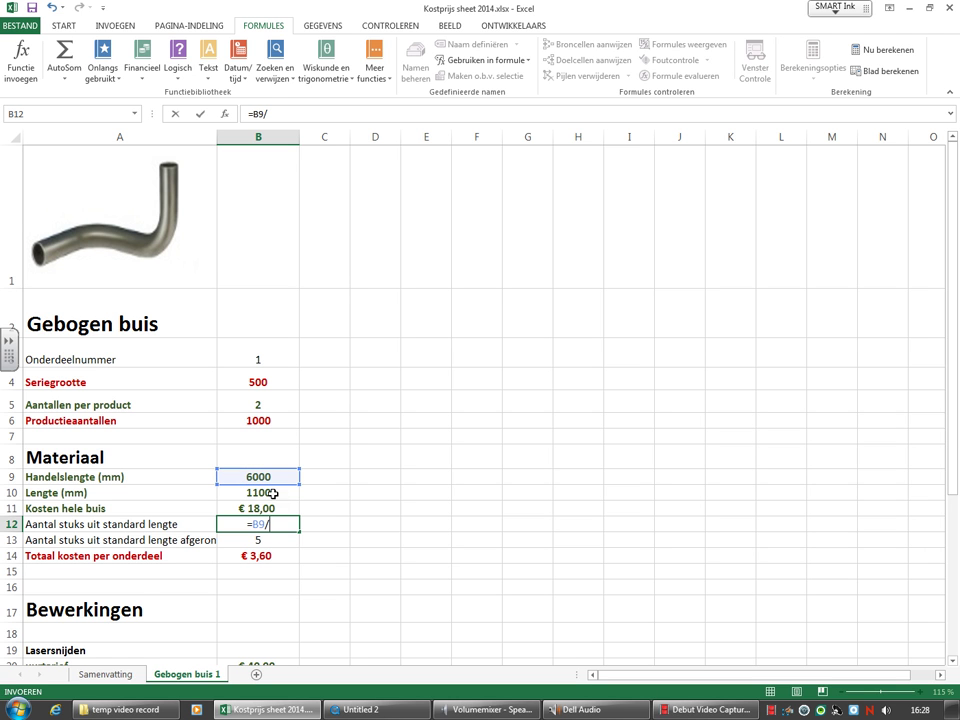
click(272, 493)
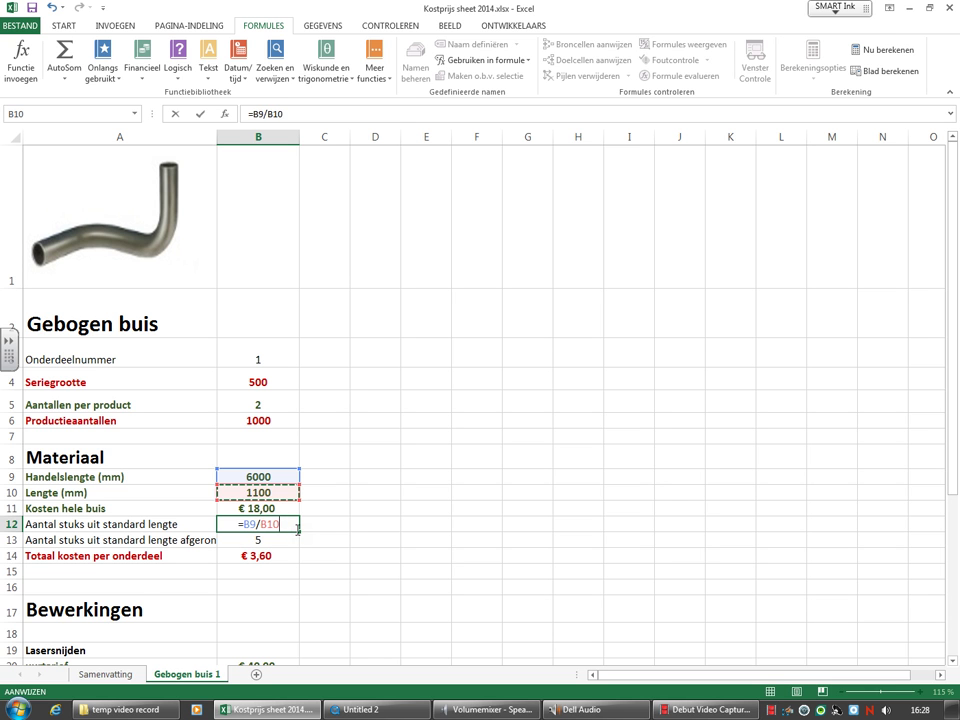
key(Return)
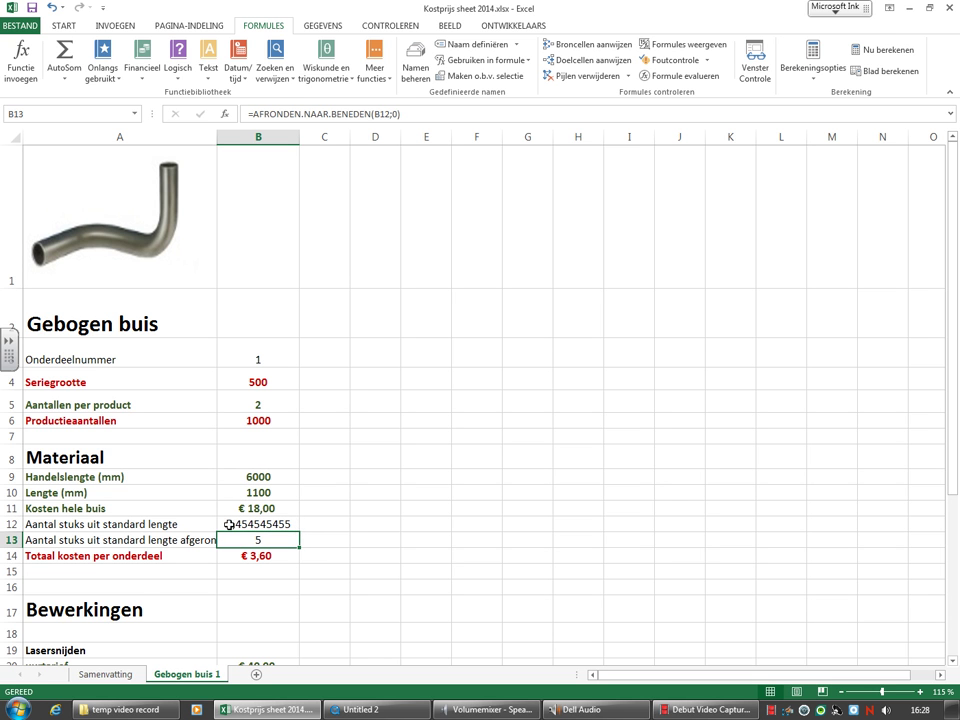
click(240, 523)
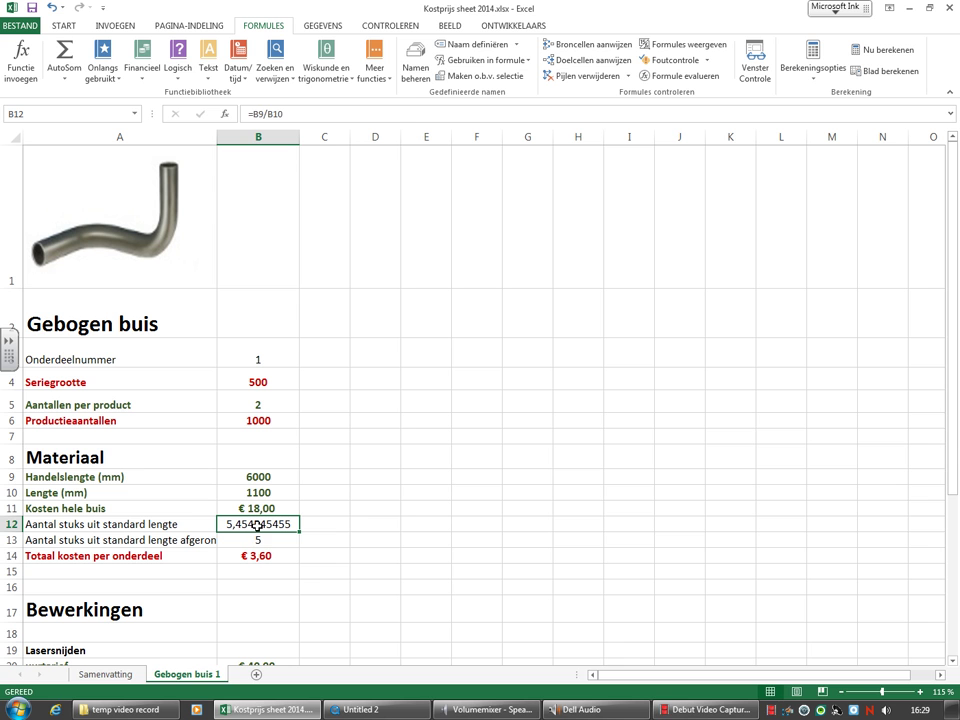
click(254, 541)
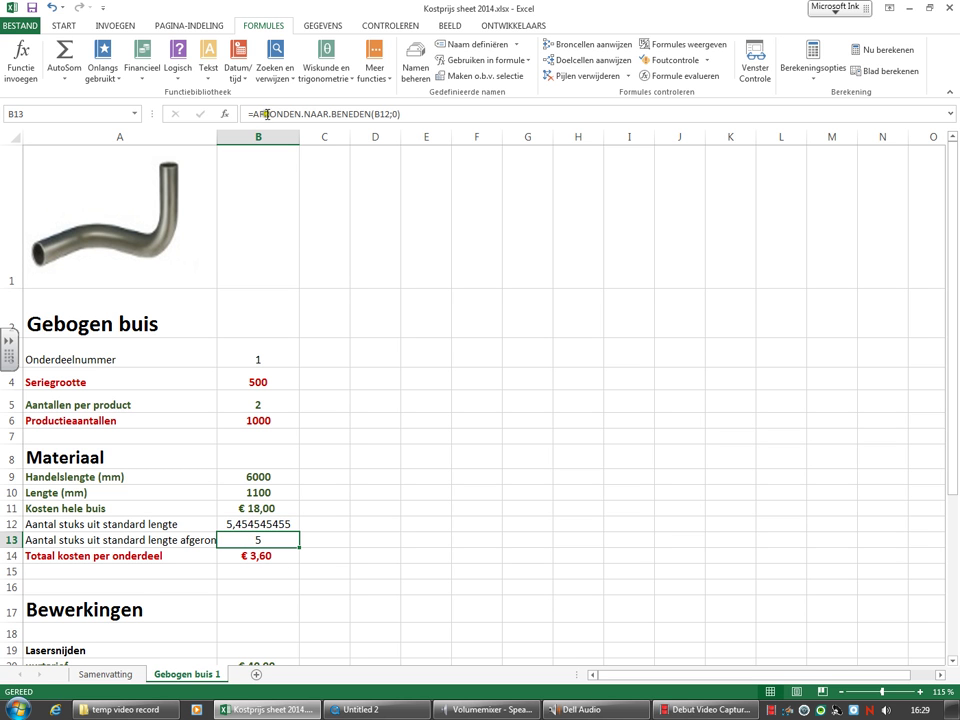
double_click(285, 540)
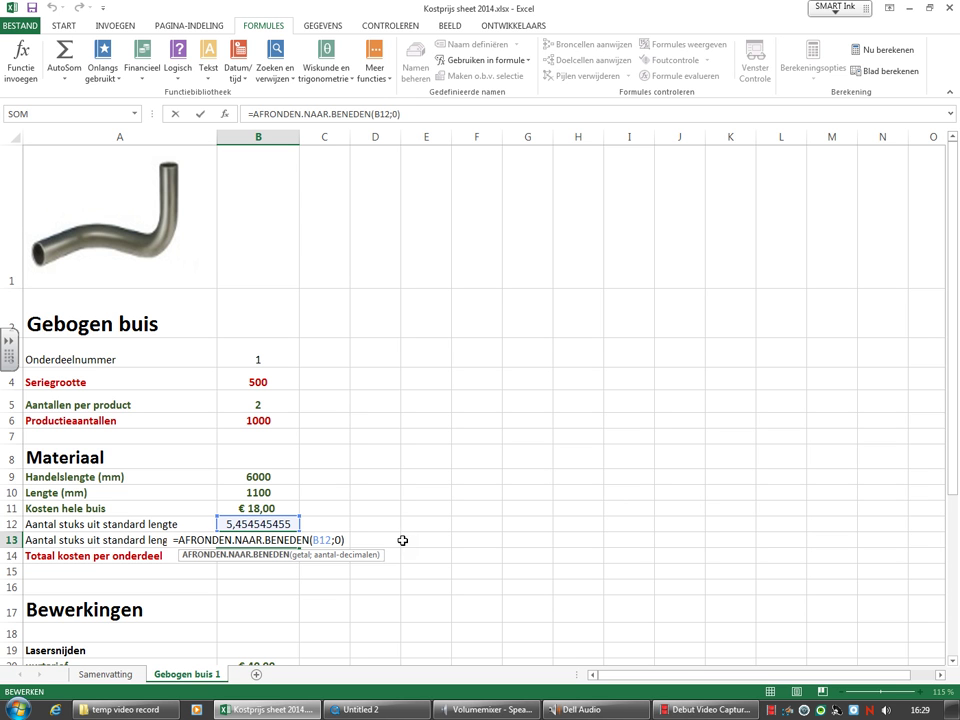
key(Escape)
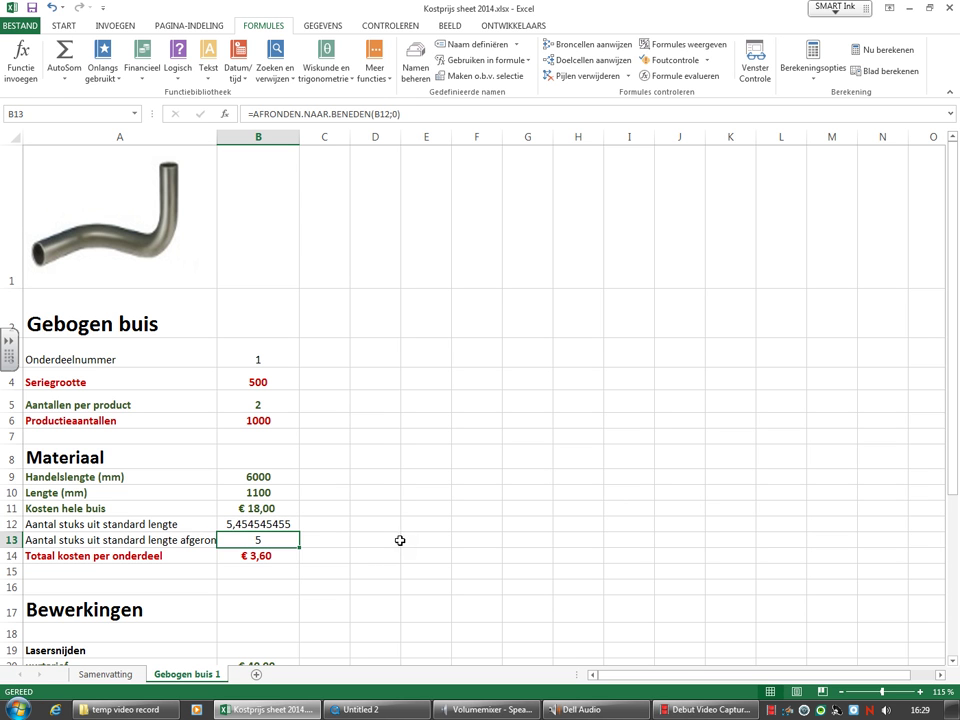
click(306, 574)
click(274, 540)
Replace B13 with =AFRONDEN.NAAR.BENEDEN(B12;0), giving 5 pieces and € 3,60 per part.
key(Delete)
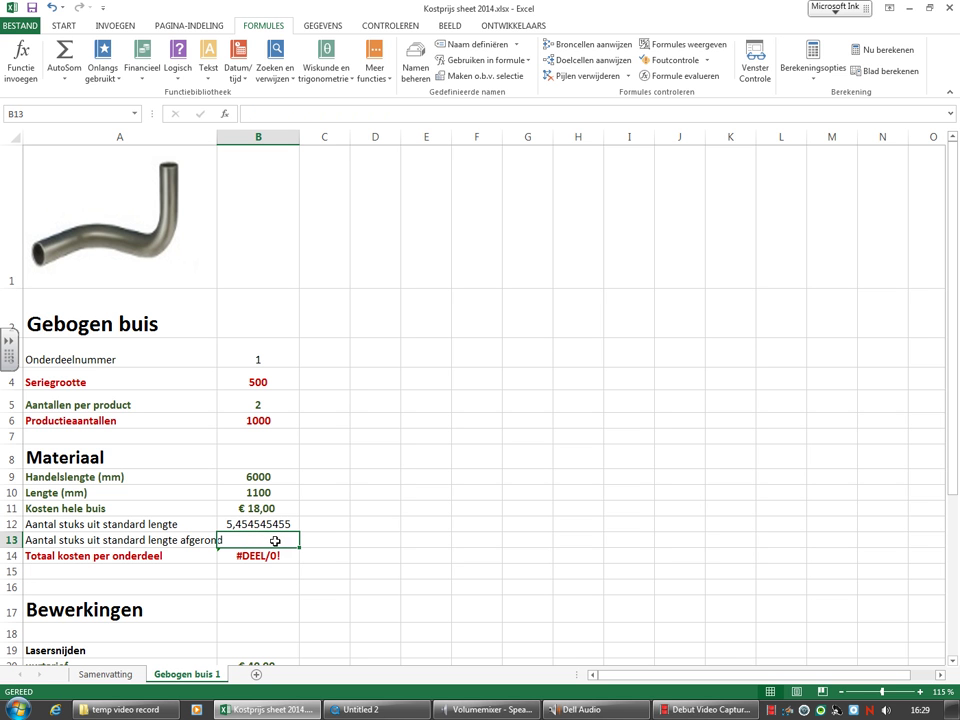
text(=)
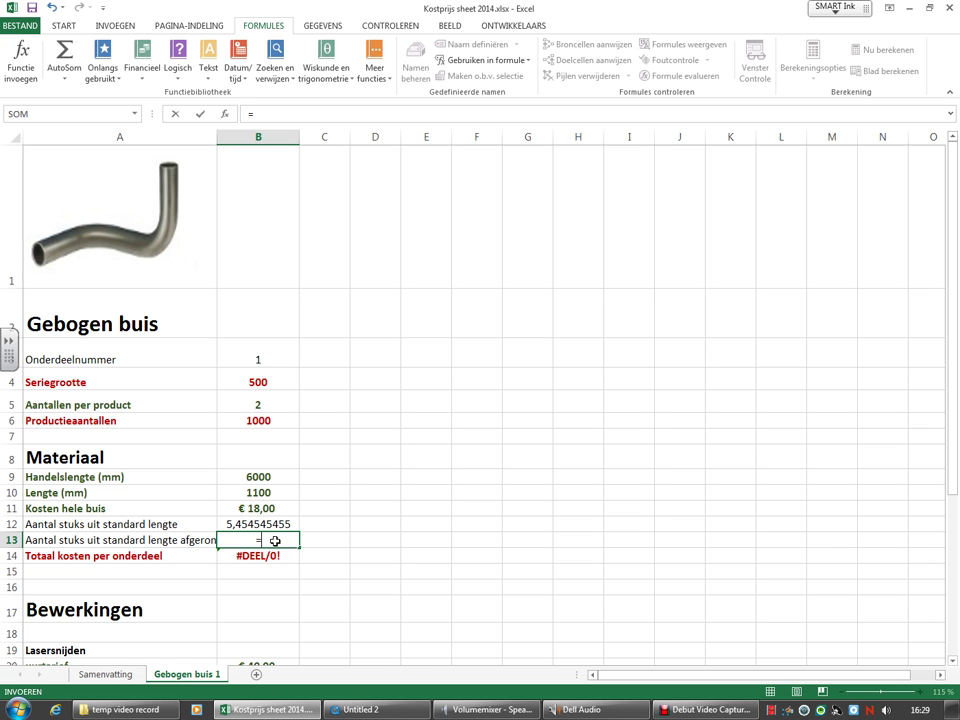
text(afr)
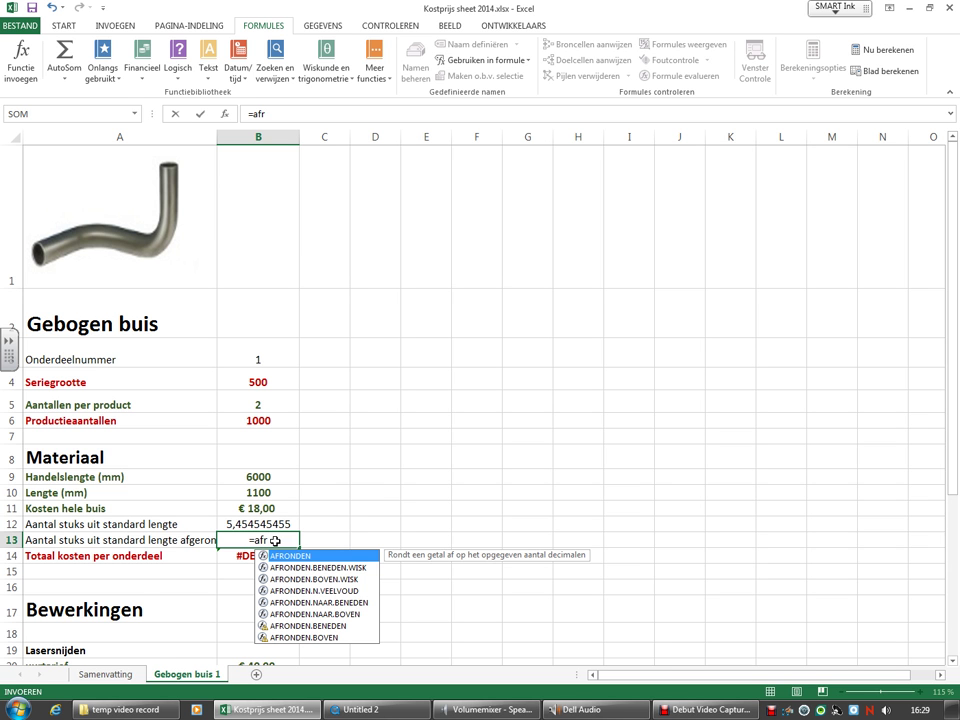
double_click(336, 603)
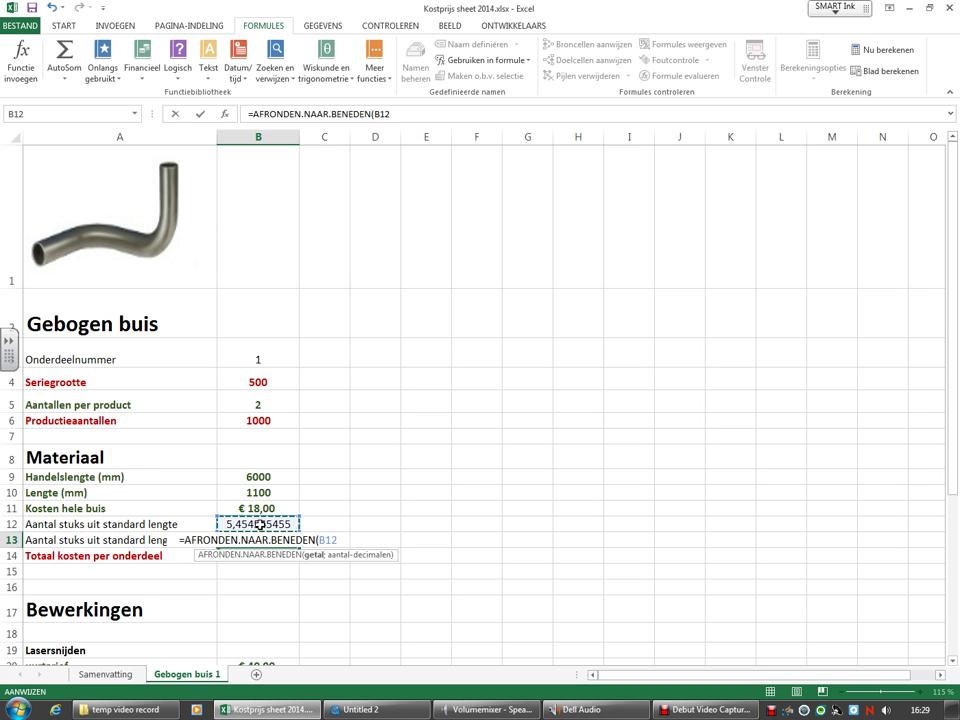
text(;)
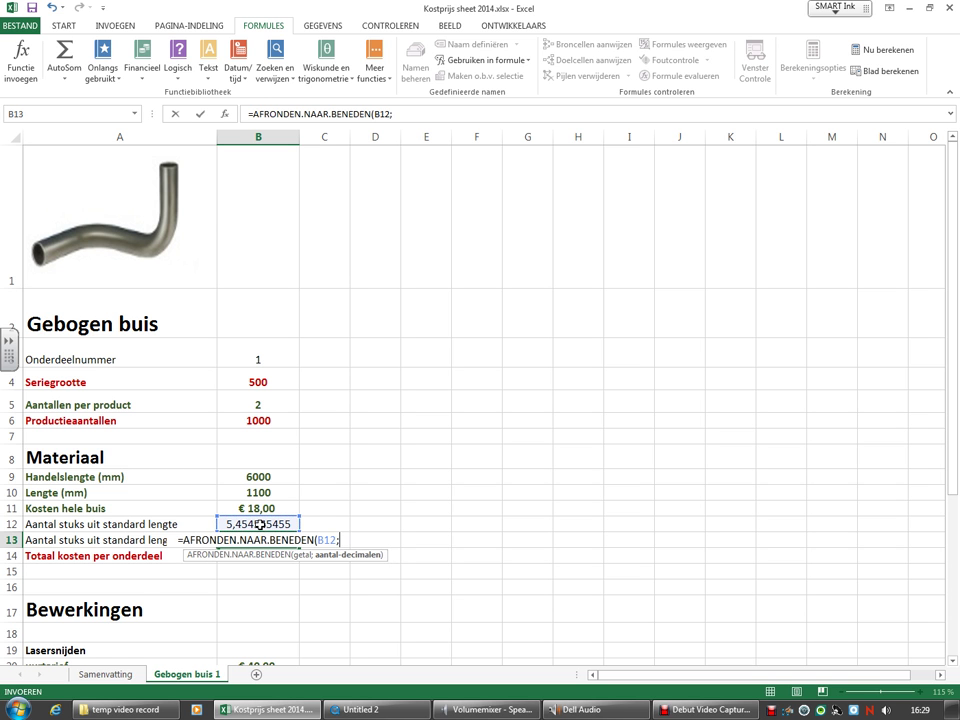
text(0)
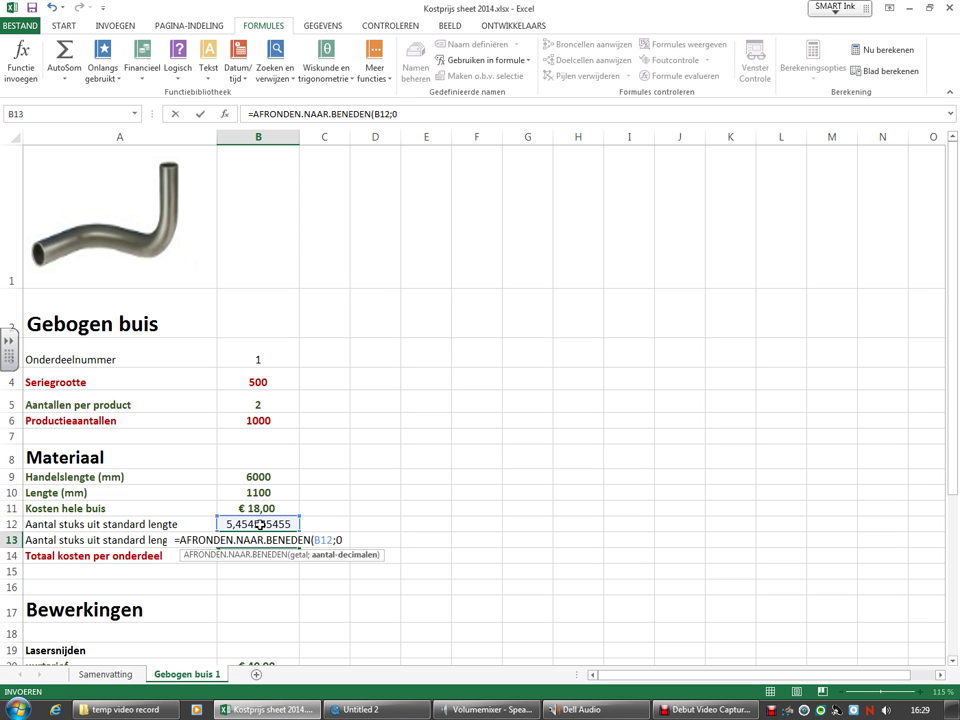
text())
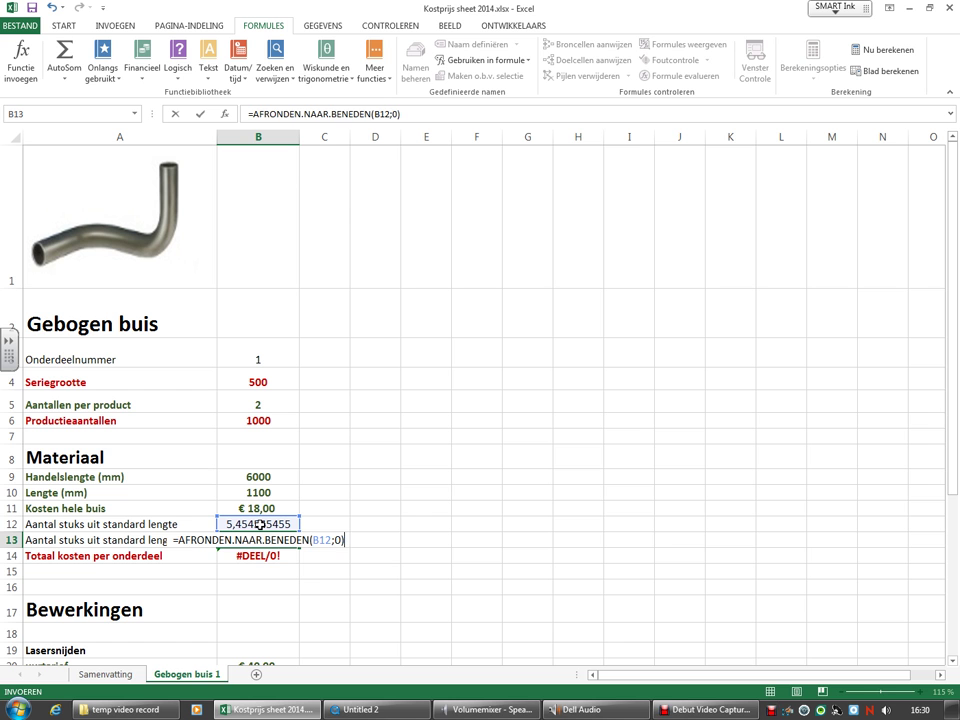
key(Return)
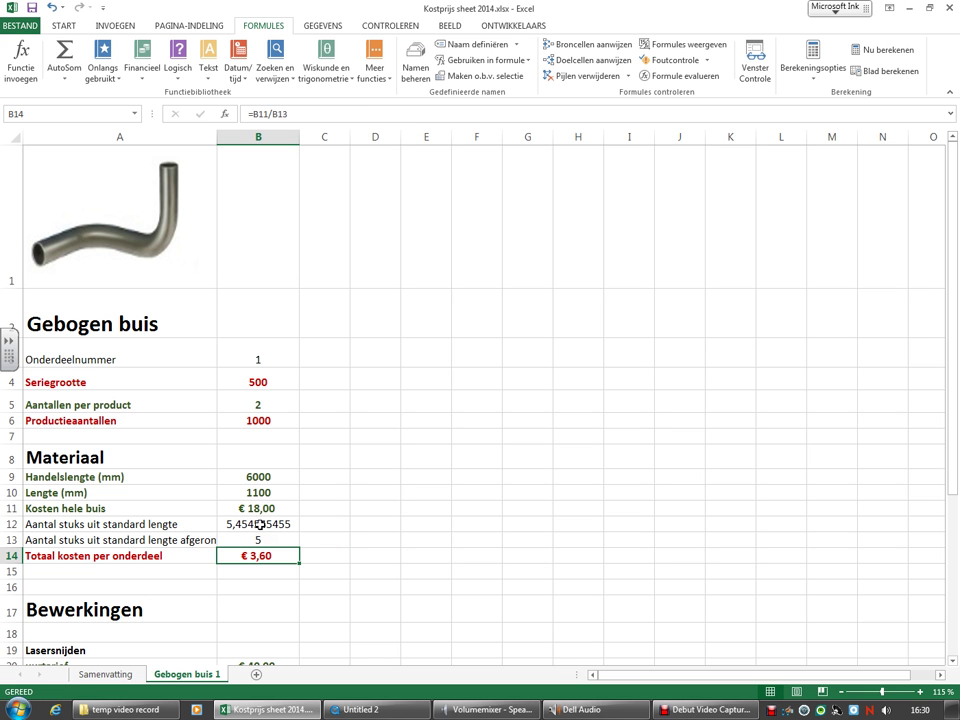
key(Up)
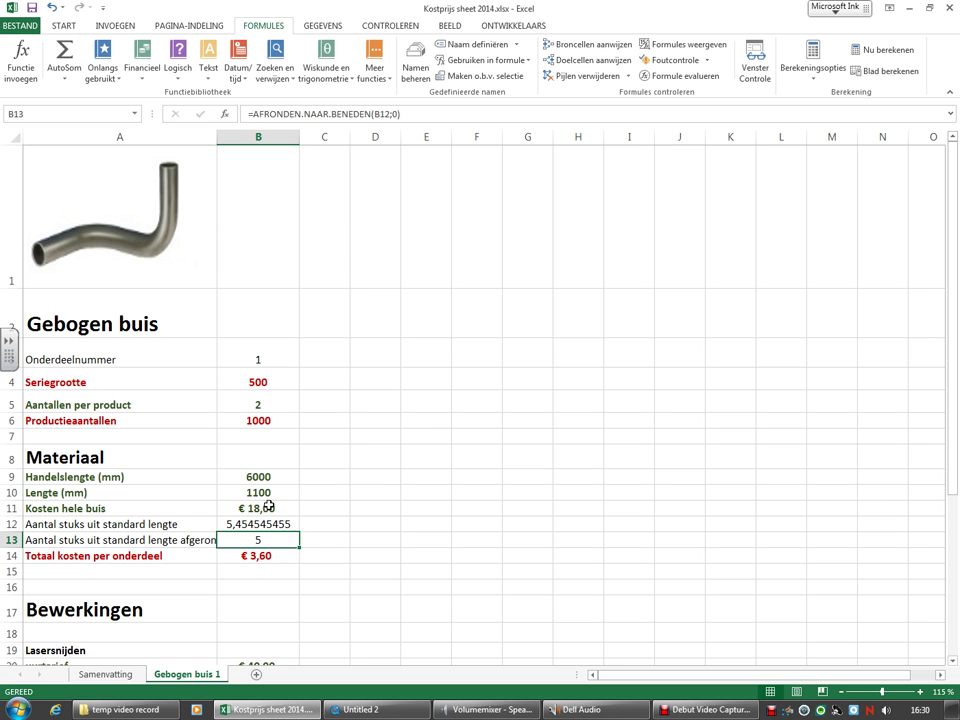
click(256, 509)
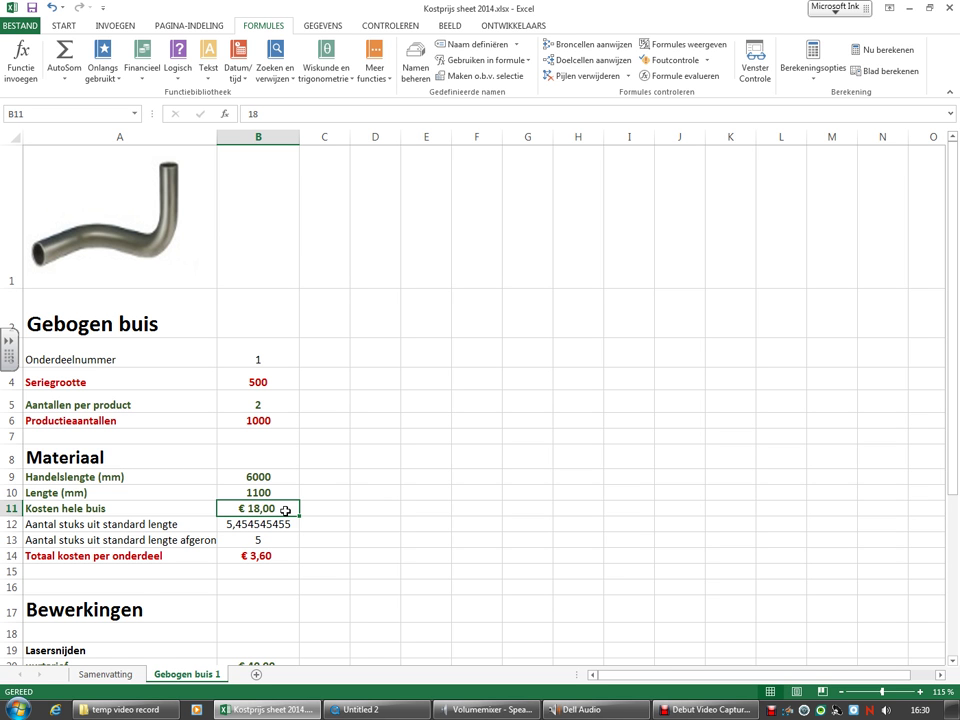
click(326, 540)
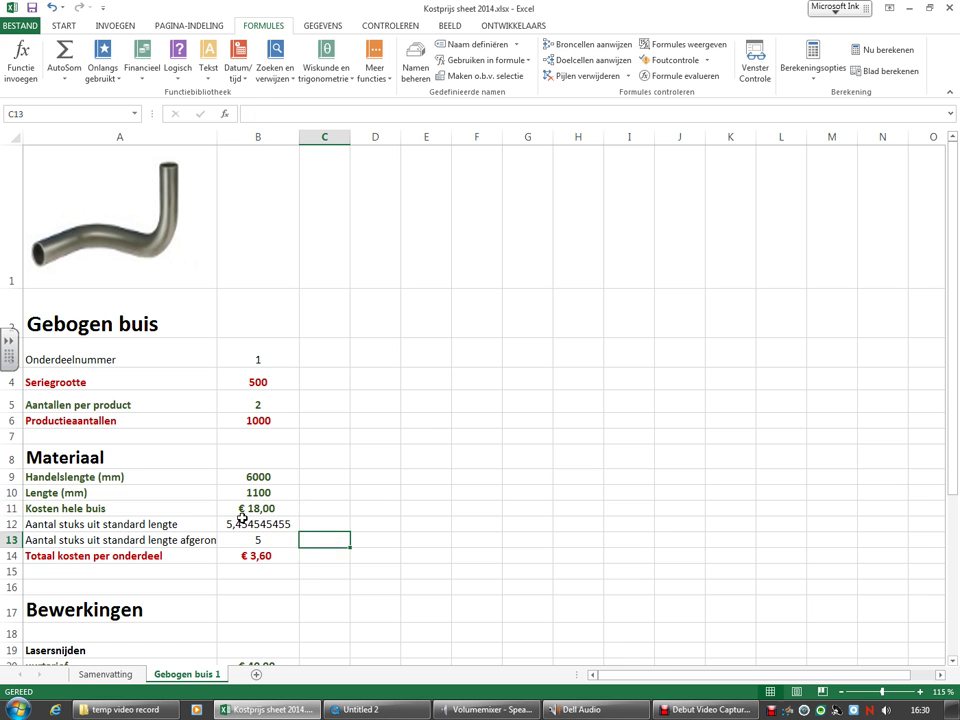
click(284, 506)
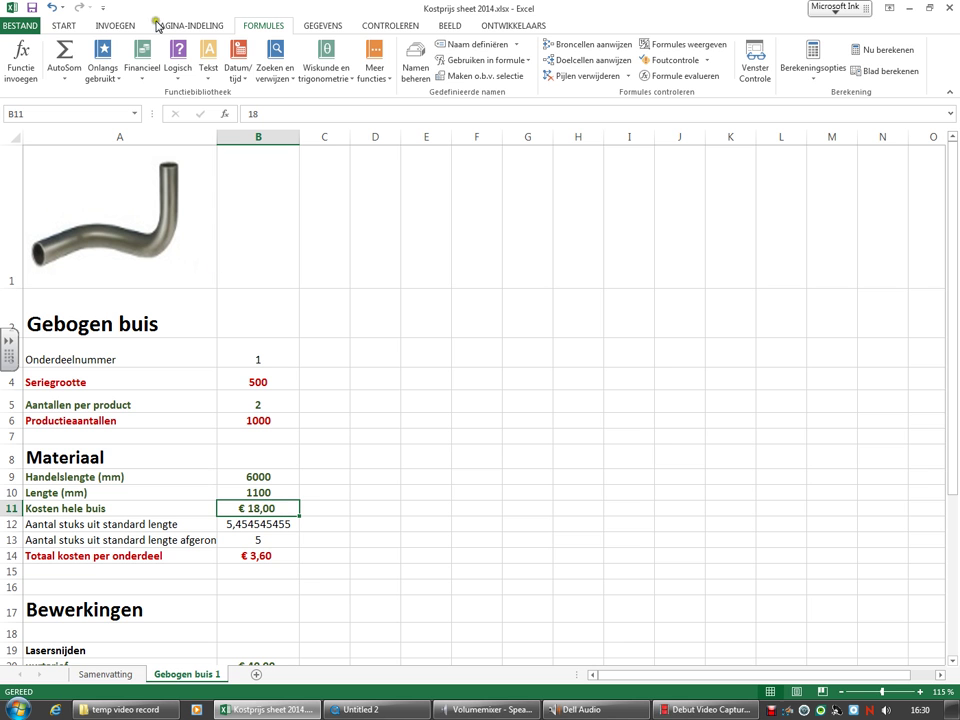
click(63, 25)
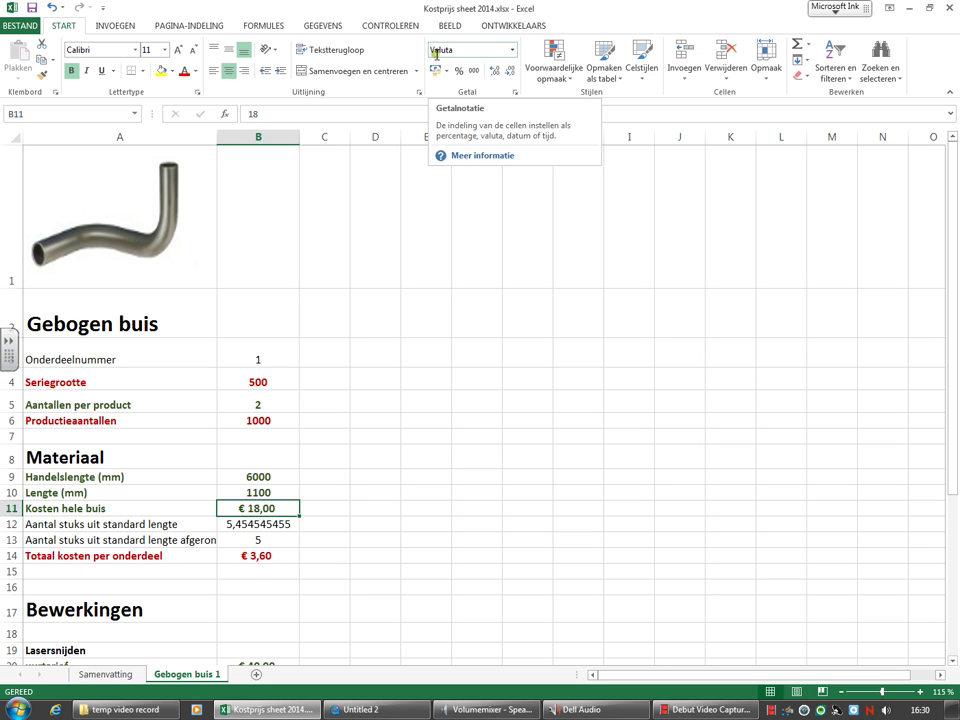
click(278, 494)
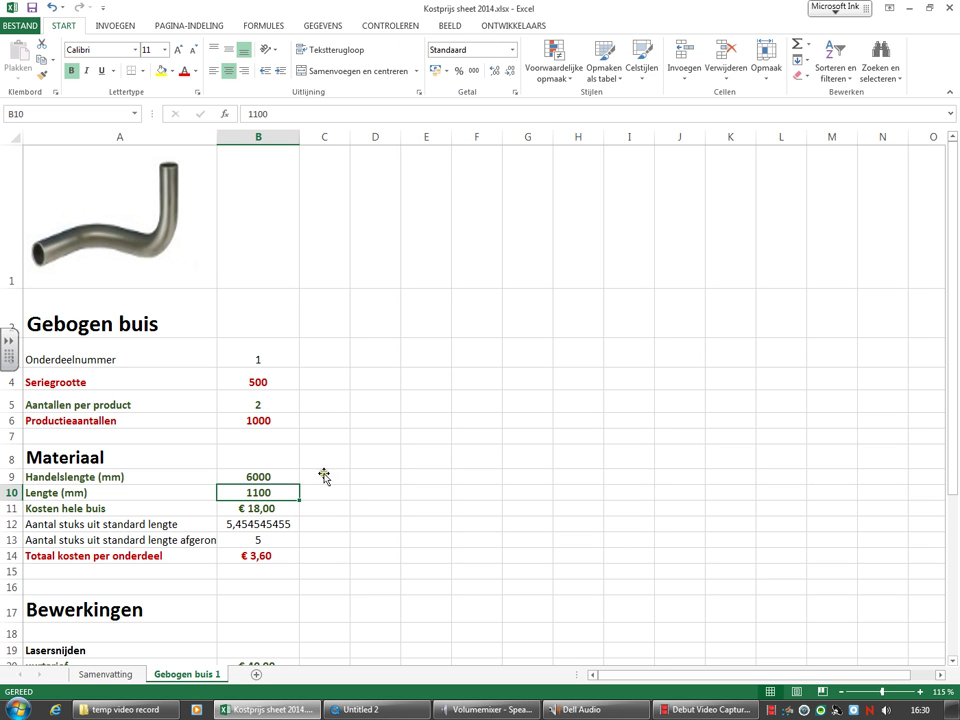
click(282, 511)
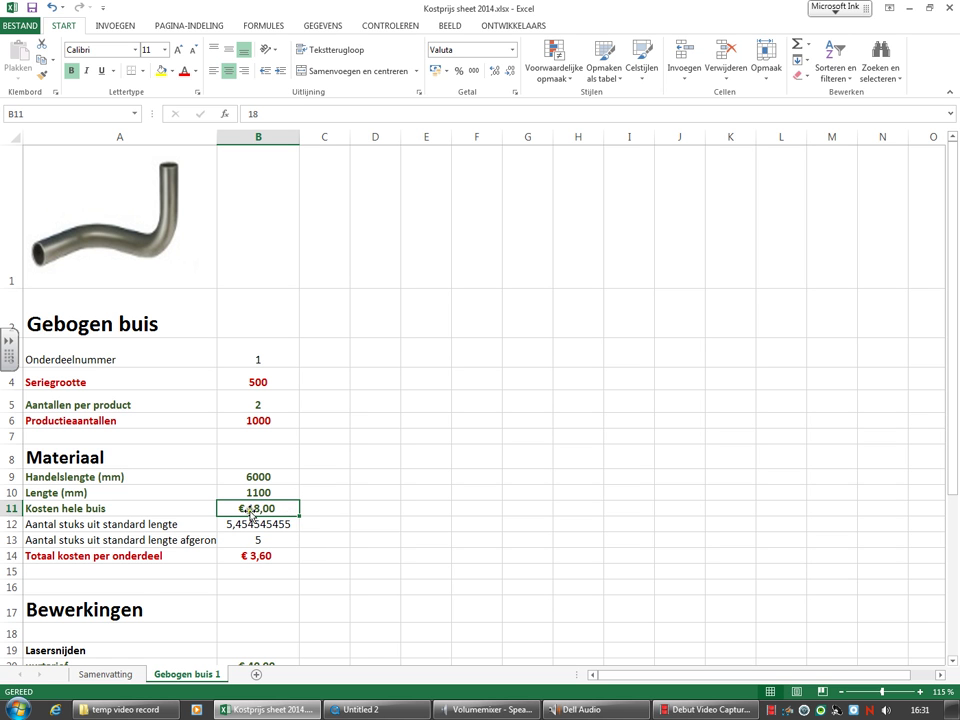
click(514, 54)
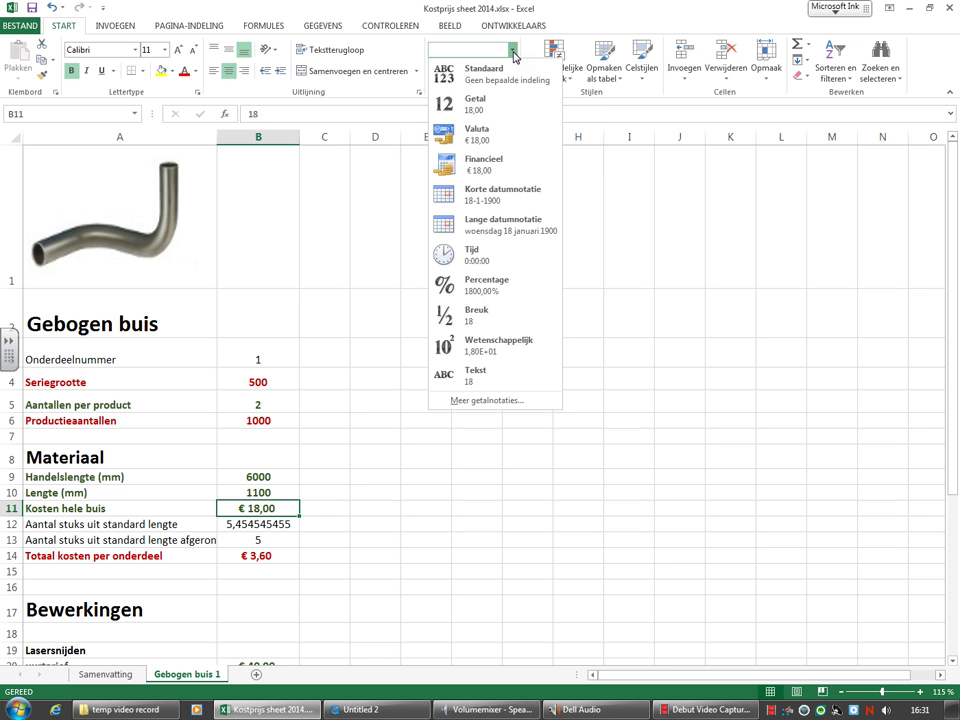
click(490, 143)
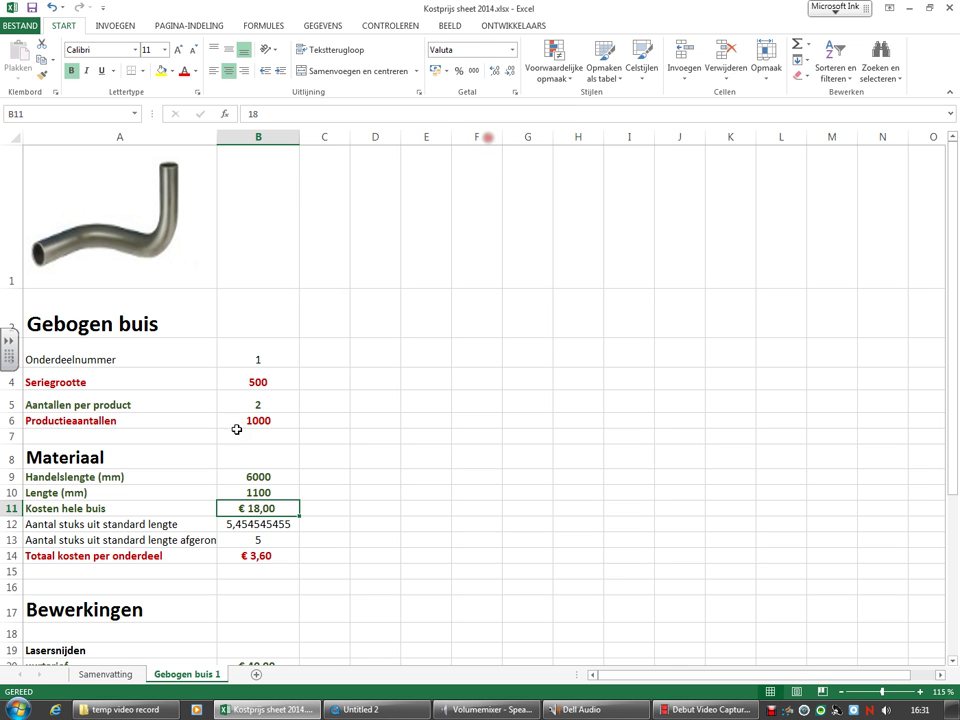
click(510, 54)
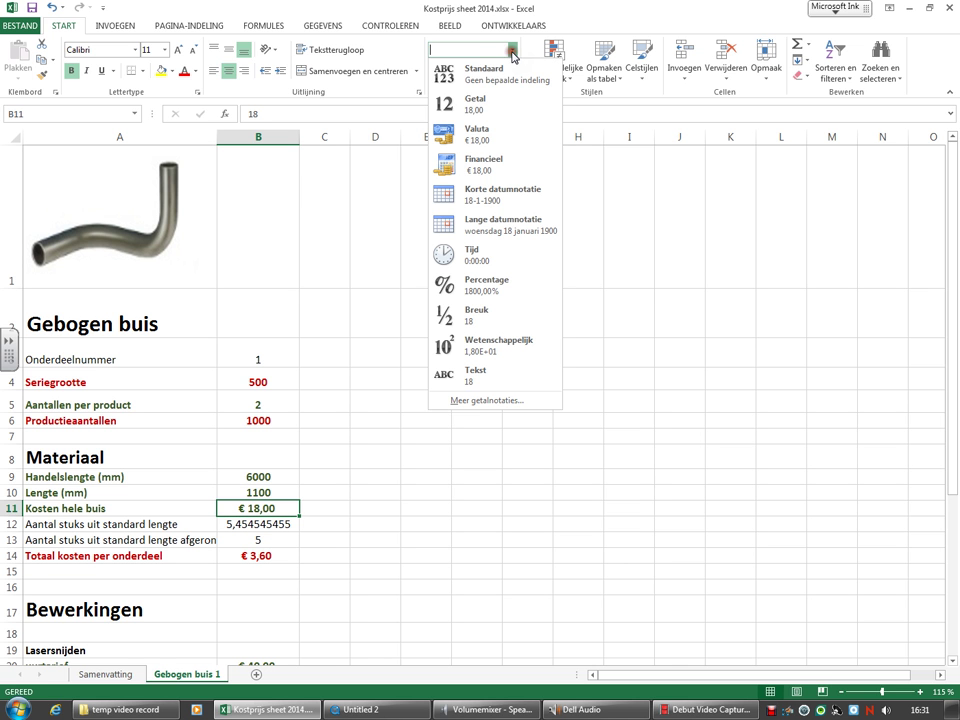
click(497, 103)
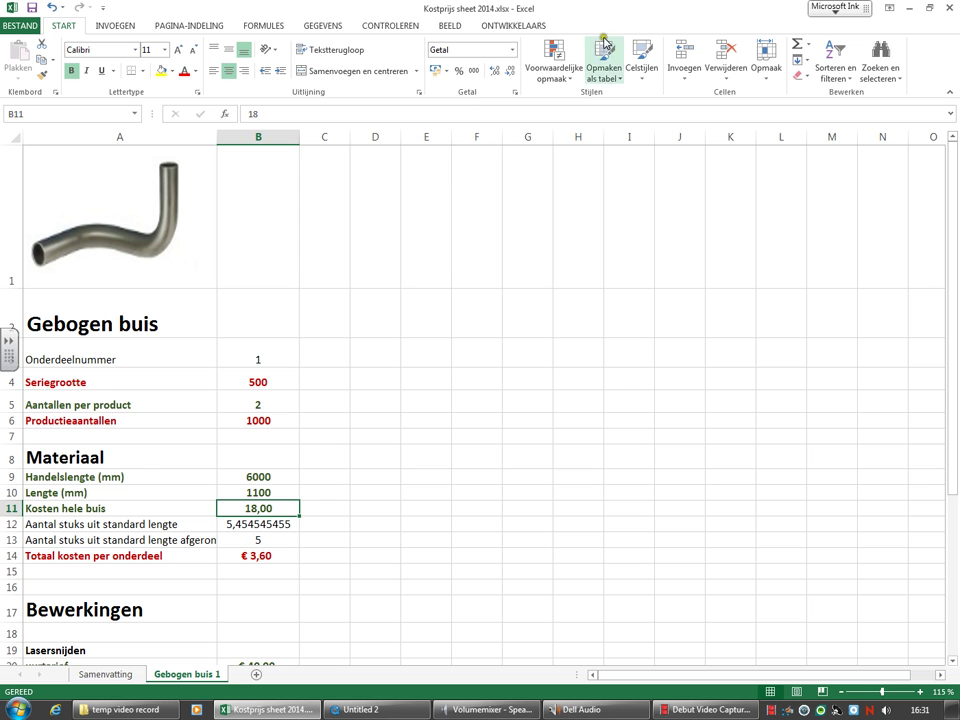
click(514, 54)
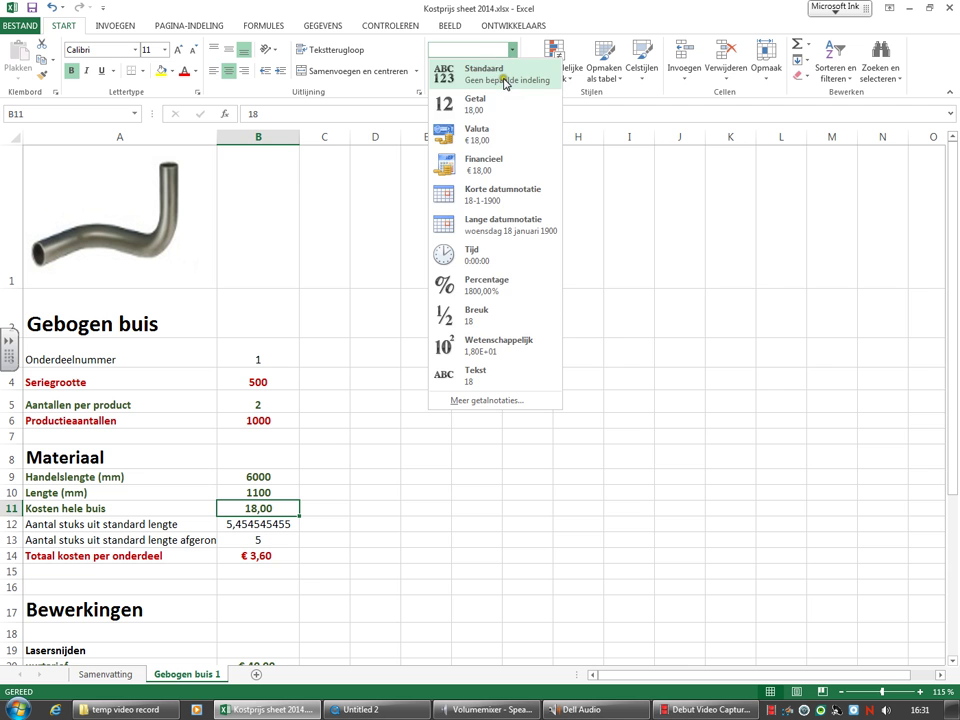
click(492, 284)
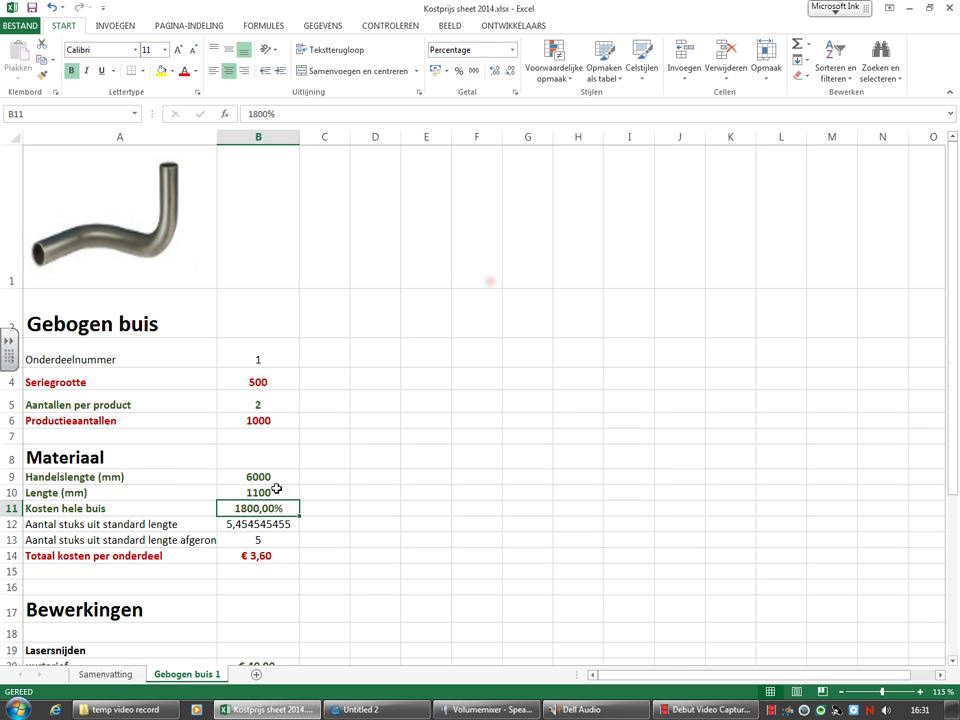
click(510, 50)
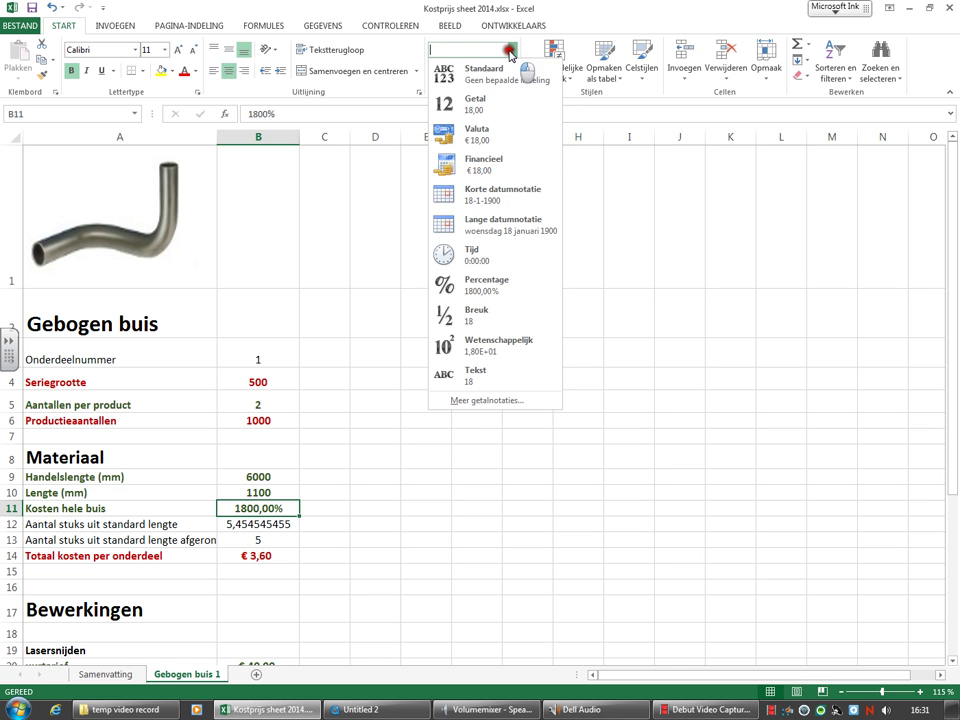
click(501, 266)
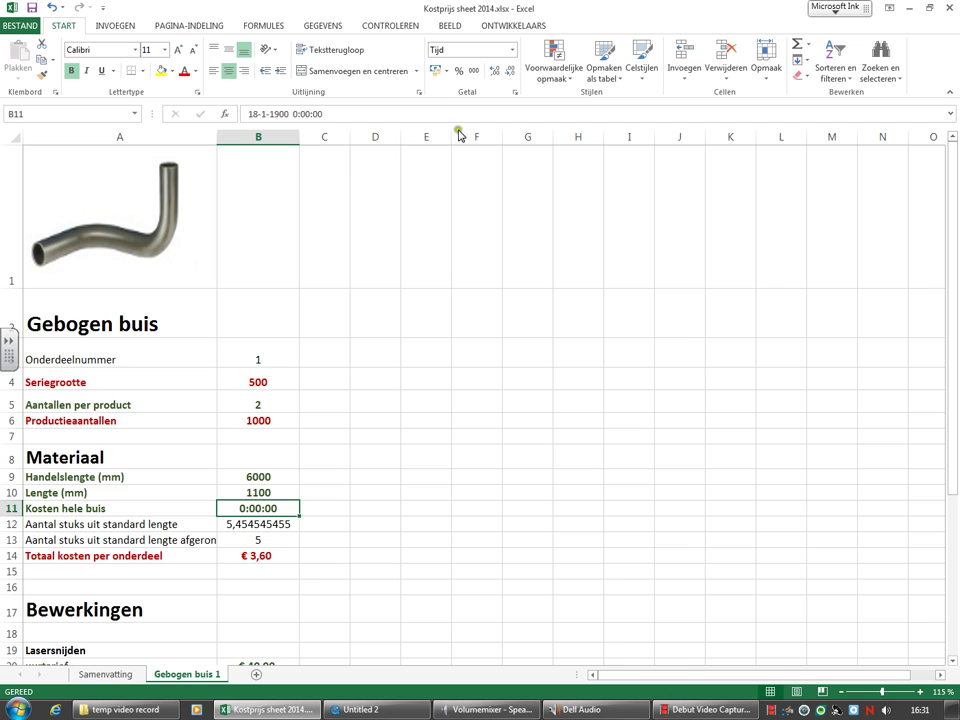
click(257, 492)
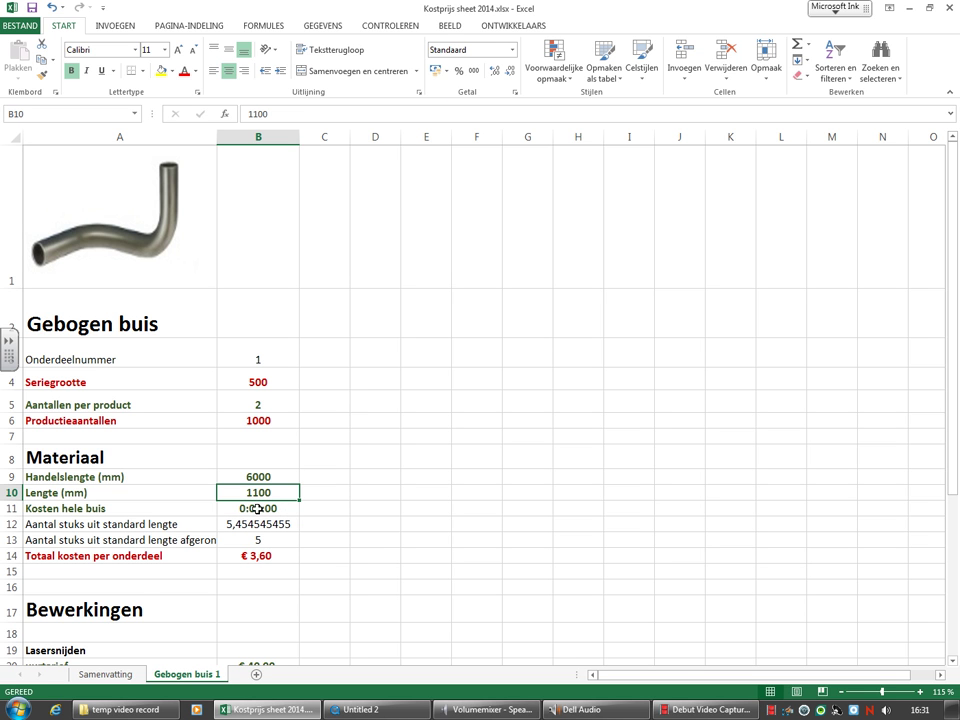
click(270, 509)
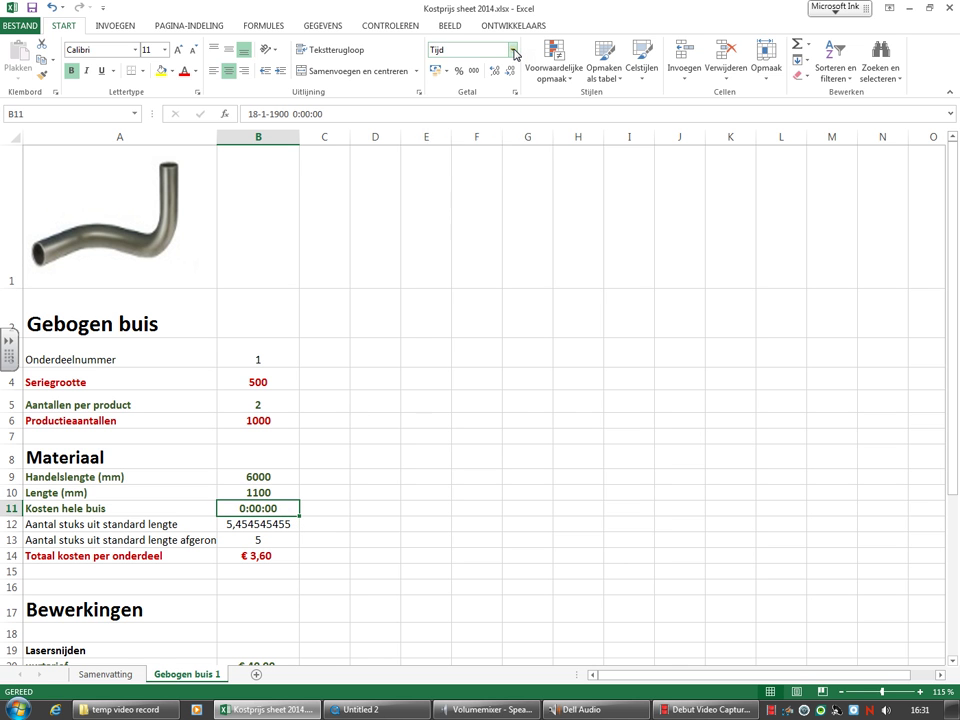
click(513, 51)
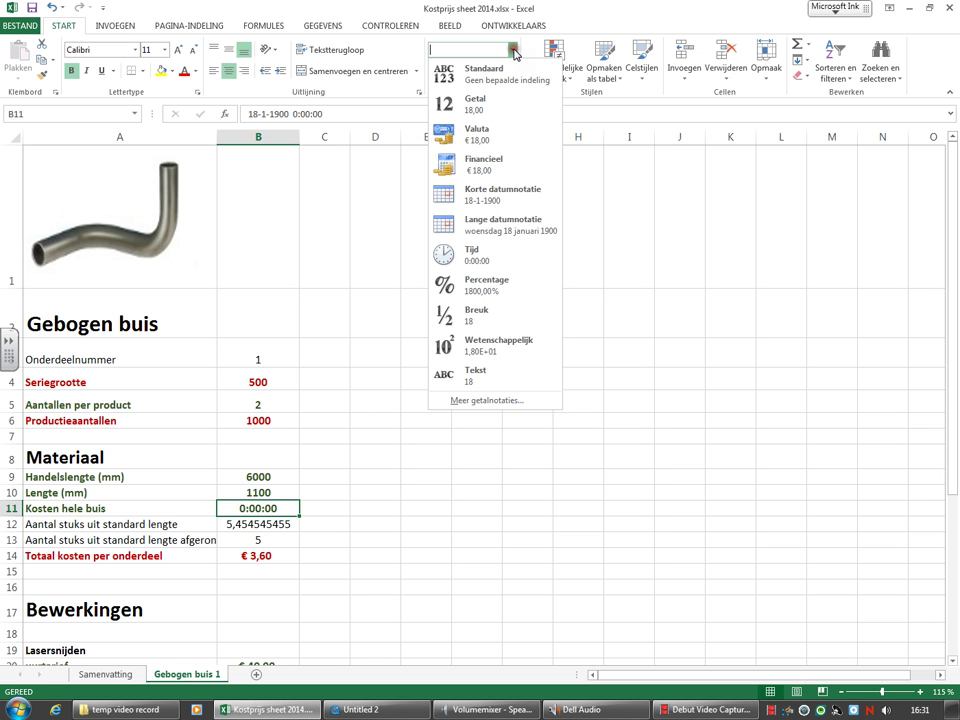
click(476, 143)
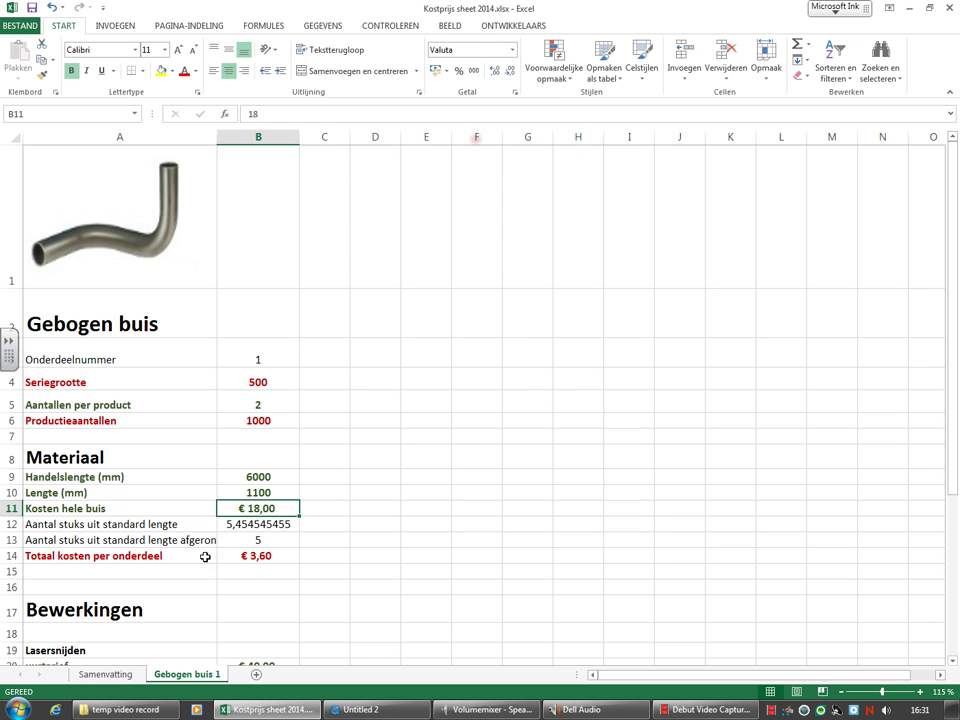
click(310, 582)
click(270, 558)
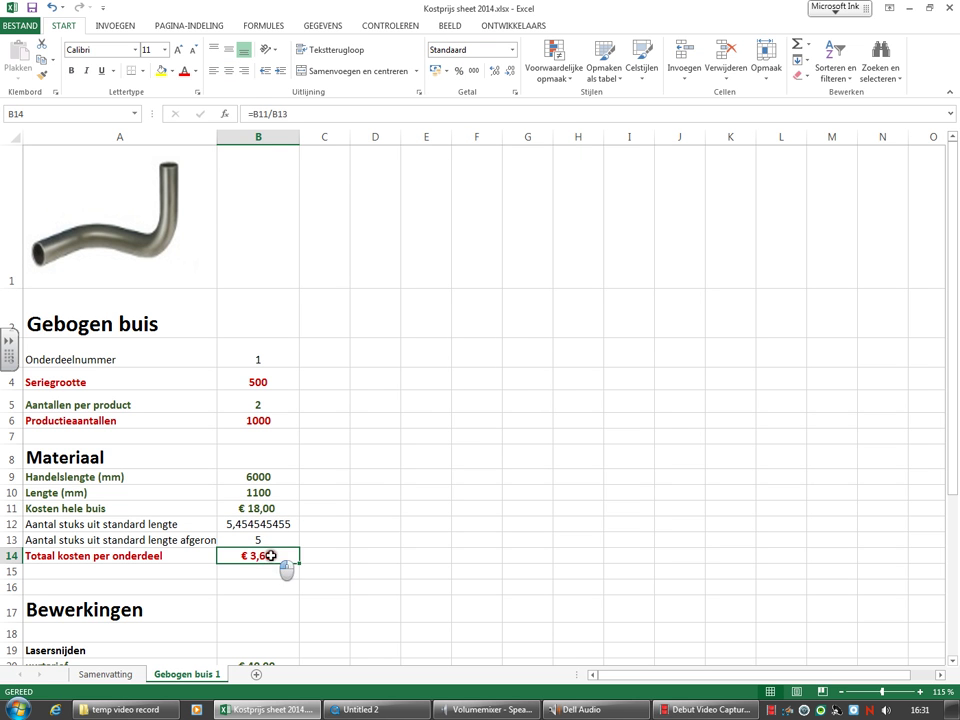
click(511, 49)
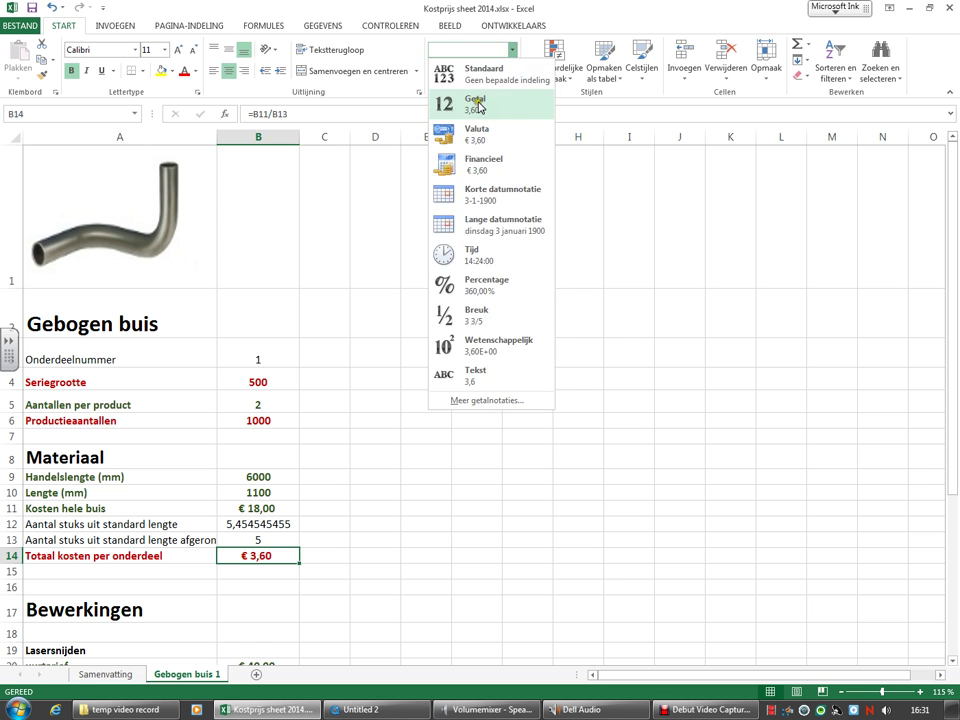
click(478, 104)
click(510, 52)
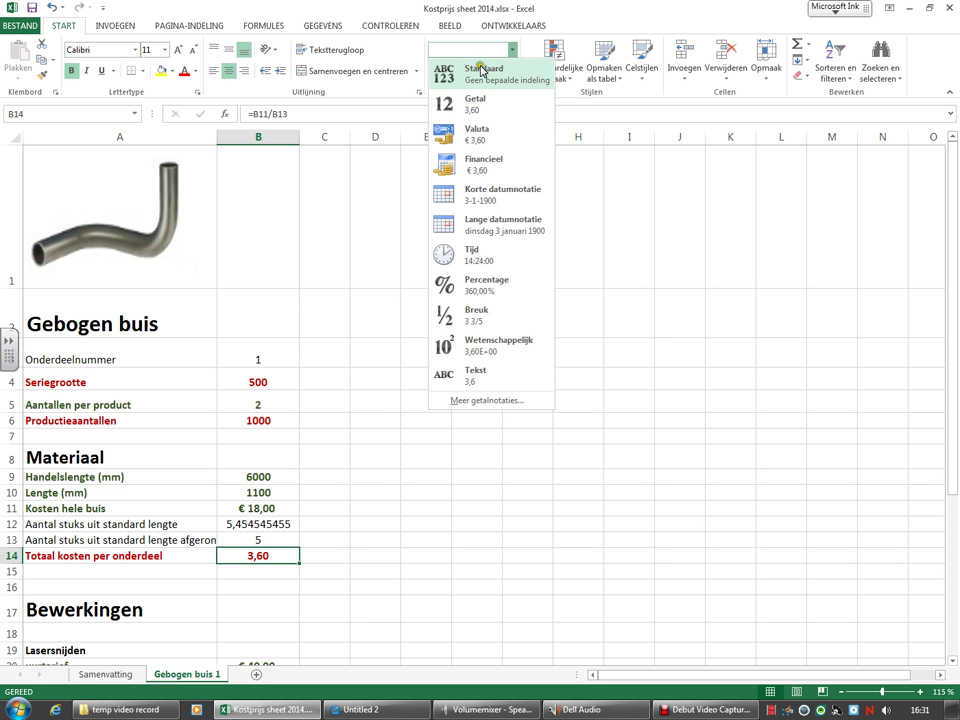
click(469, 72)
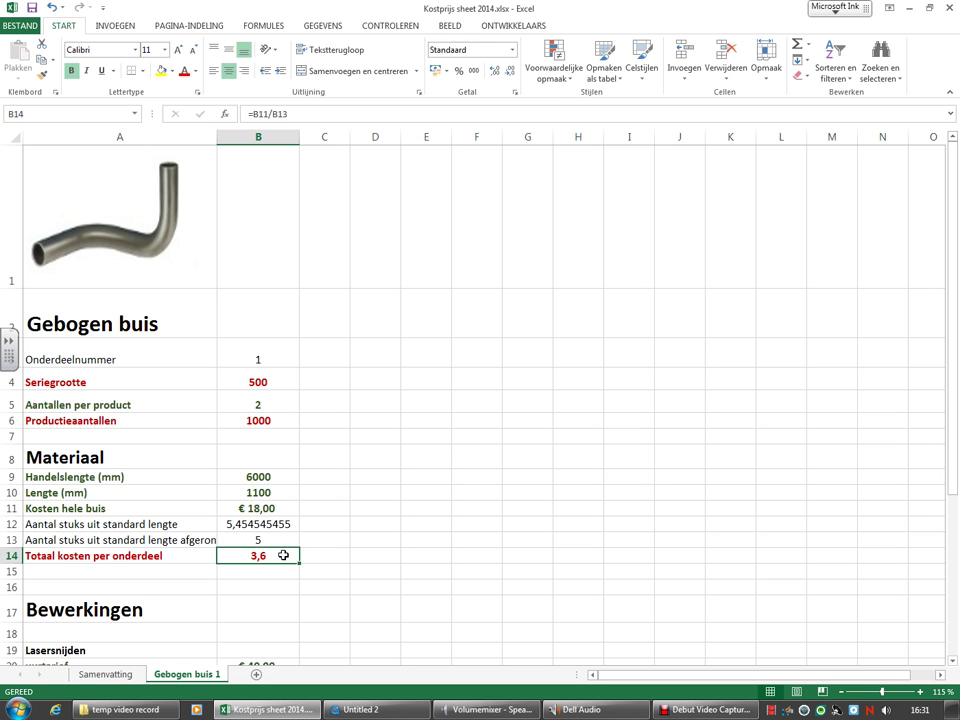
click(511, 49)
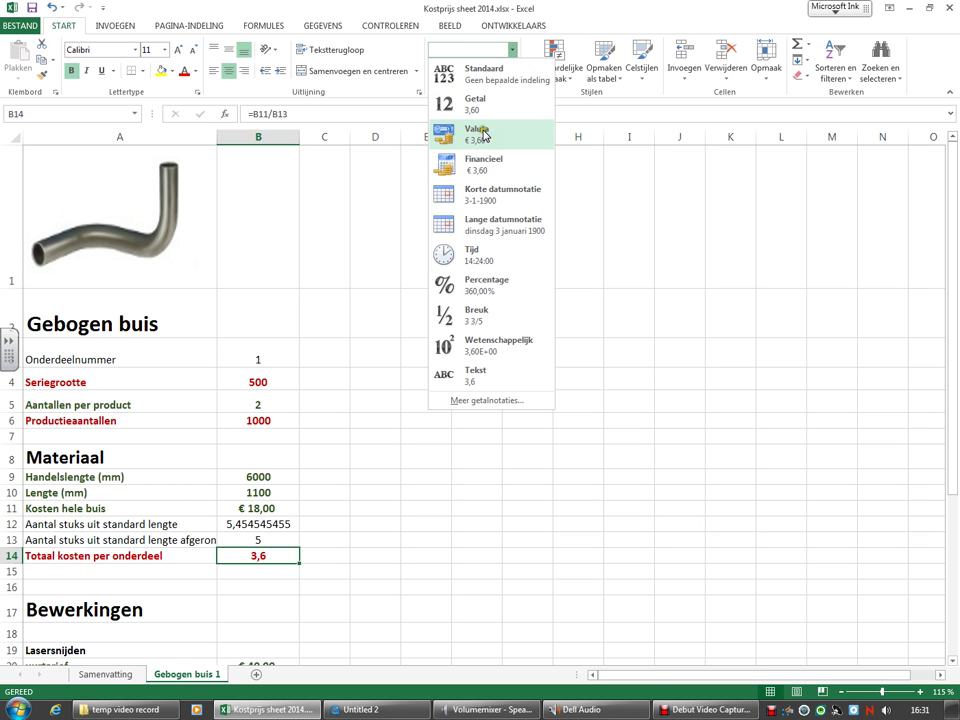
click(488, 140)
click(284, 628)
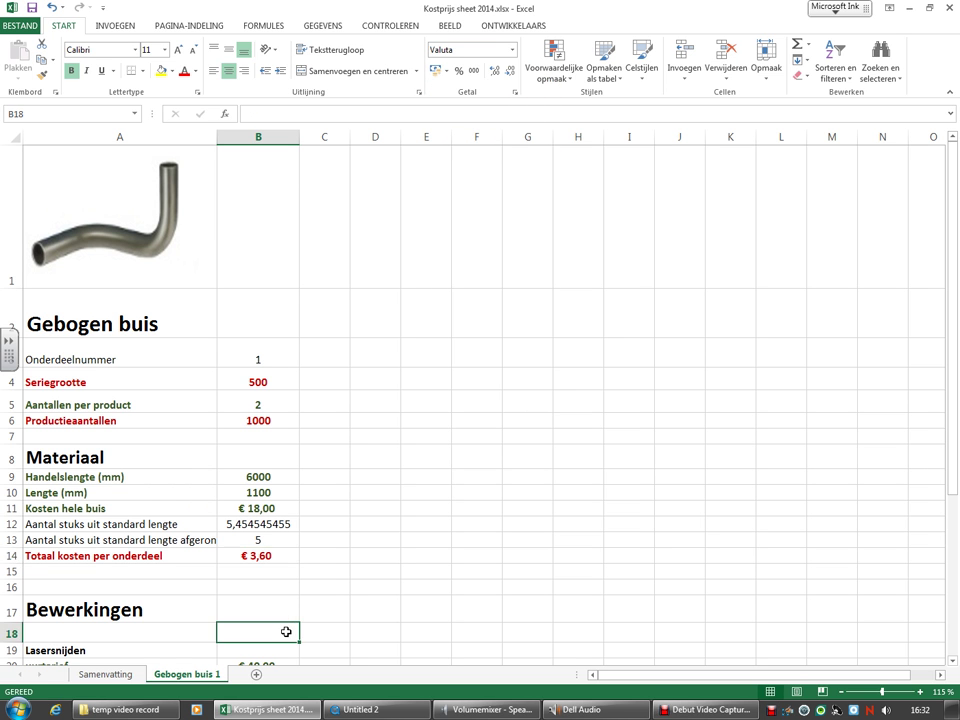
click(266, 556)
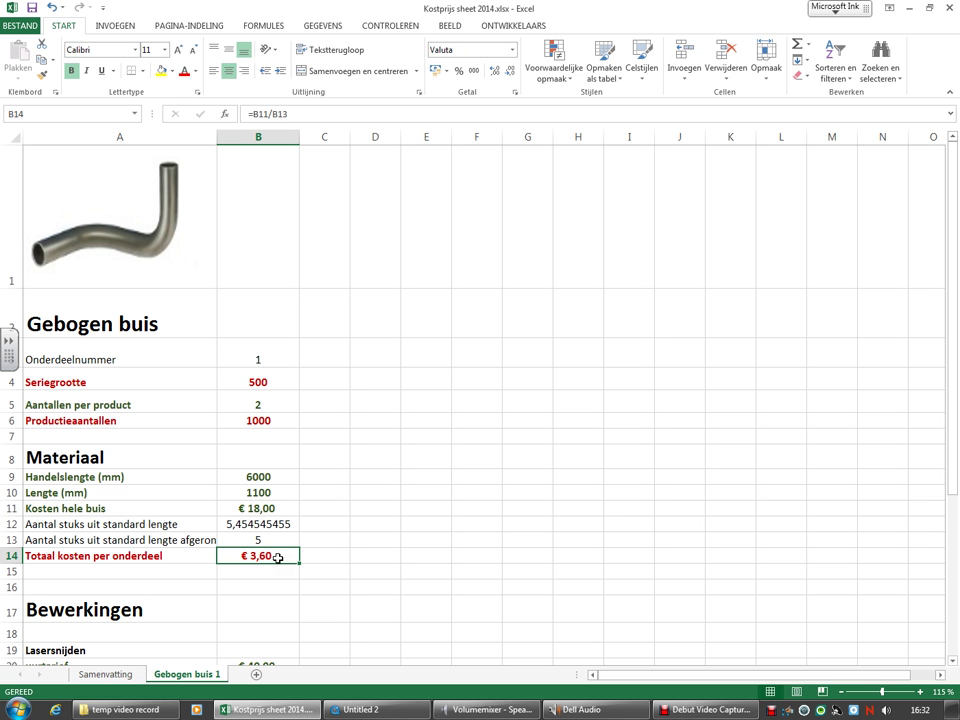
text(=)
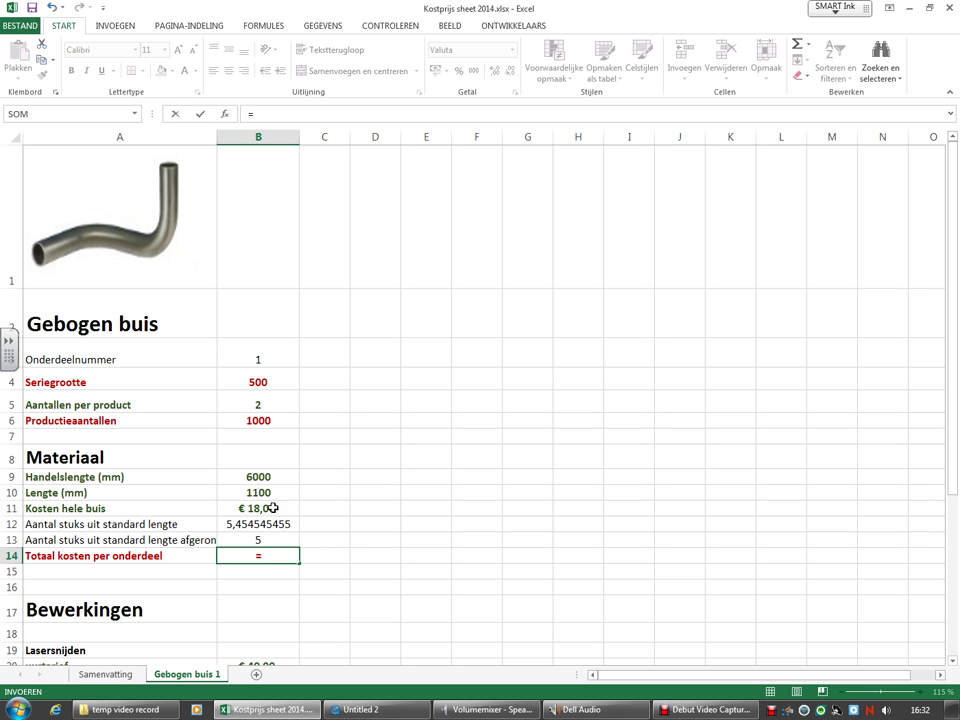
click(272, 508)
text(/)
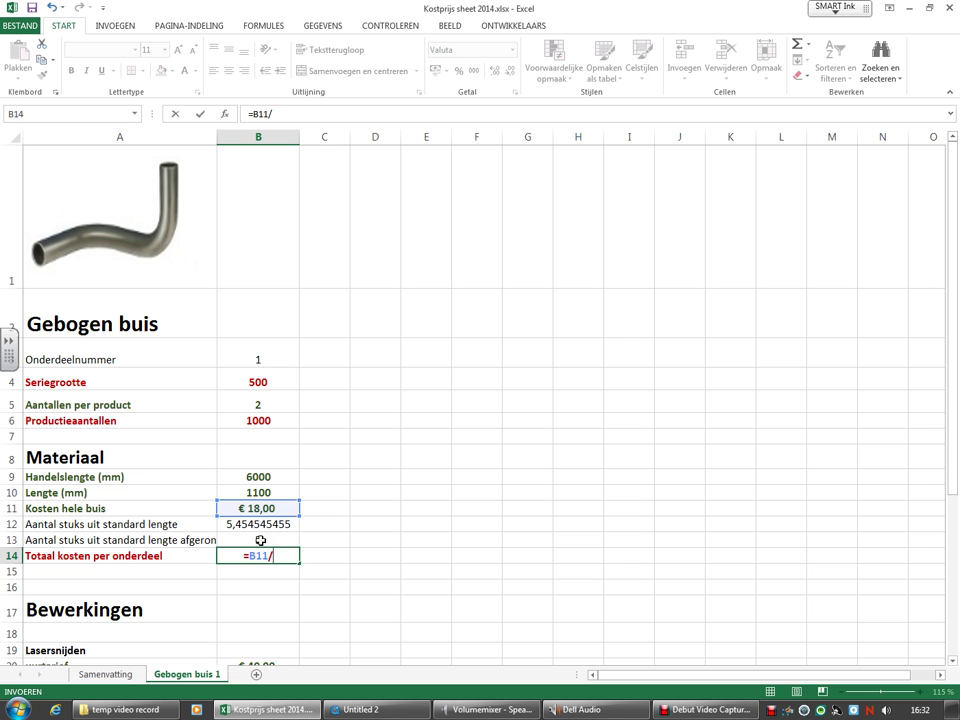
click(260, 540)
key(Return)
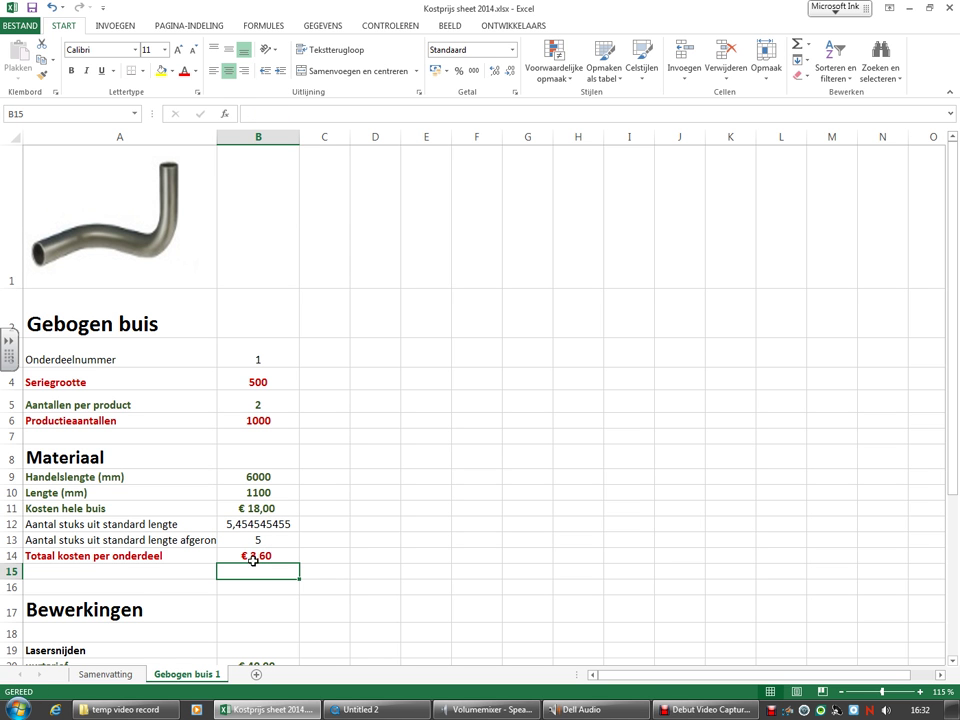
click(320, 610)
click(272, 556)
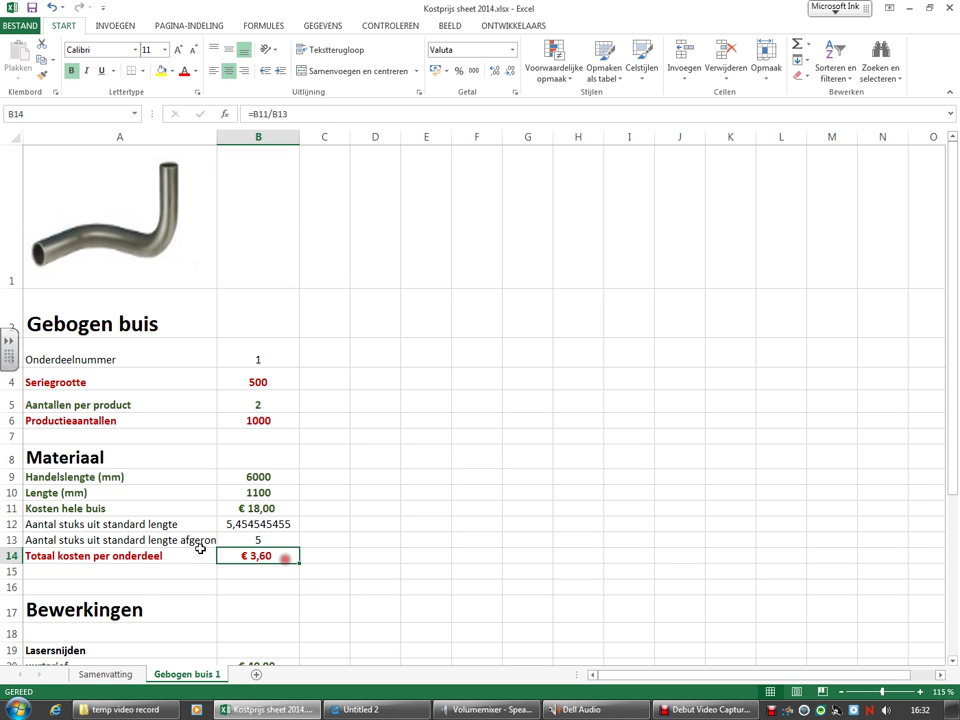
scroll(320, 470, down, 2)
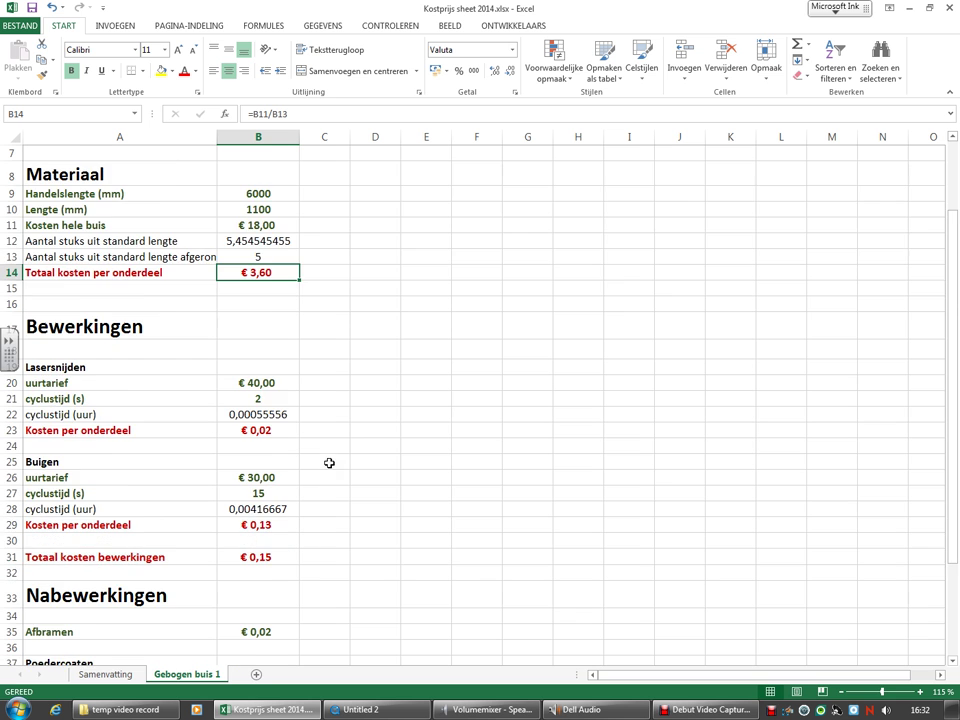
scroll(300, 424, down, 1)
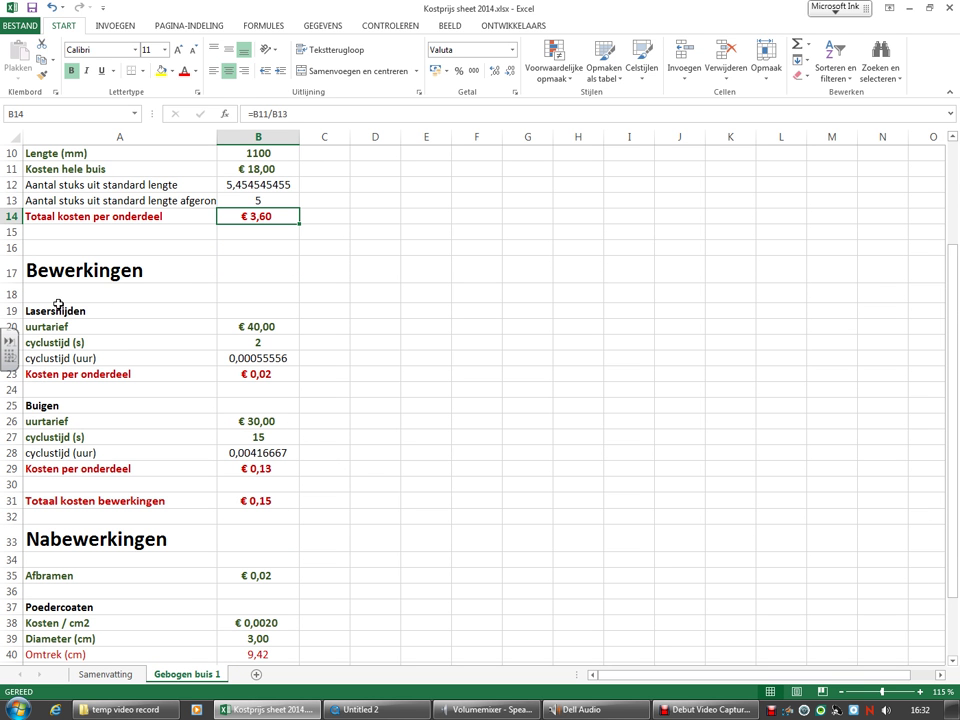
click(90, 323)
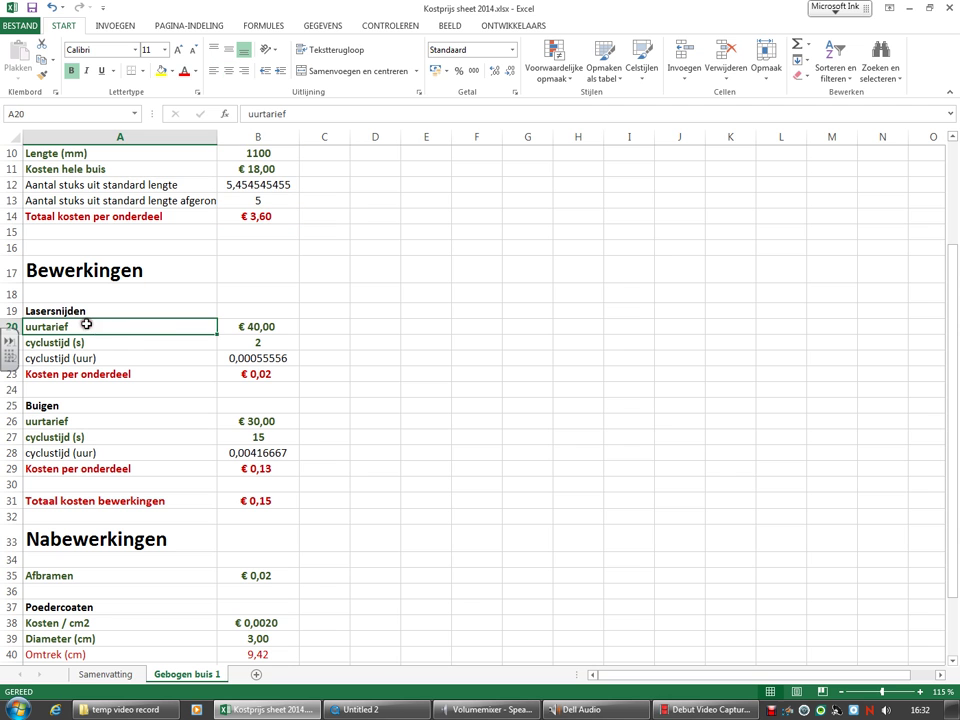
click(258, 327)
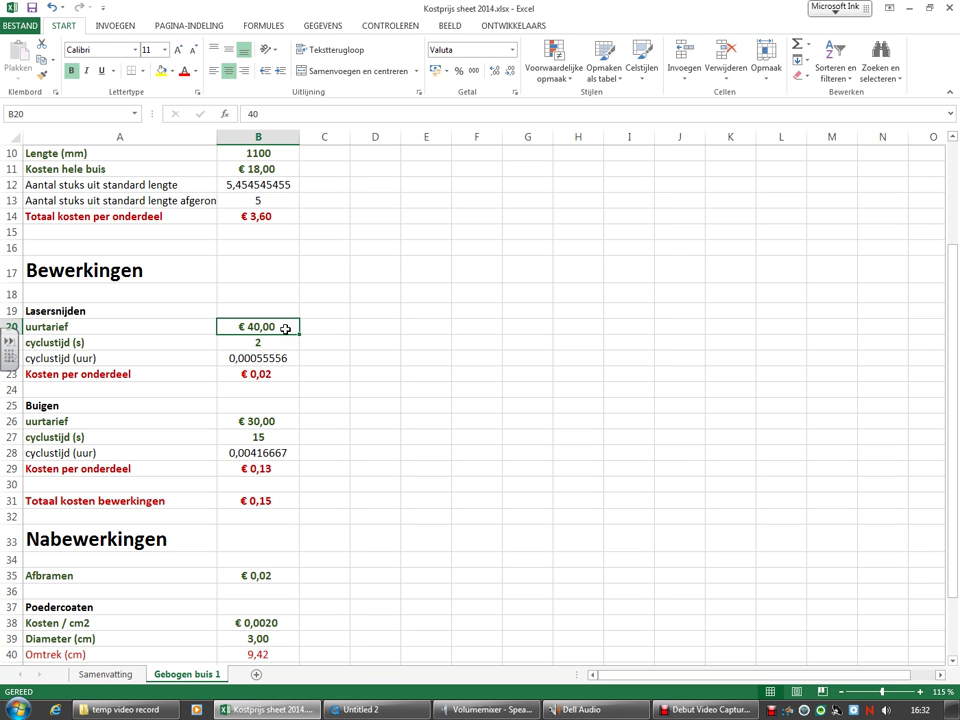
click(141, 340)
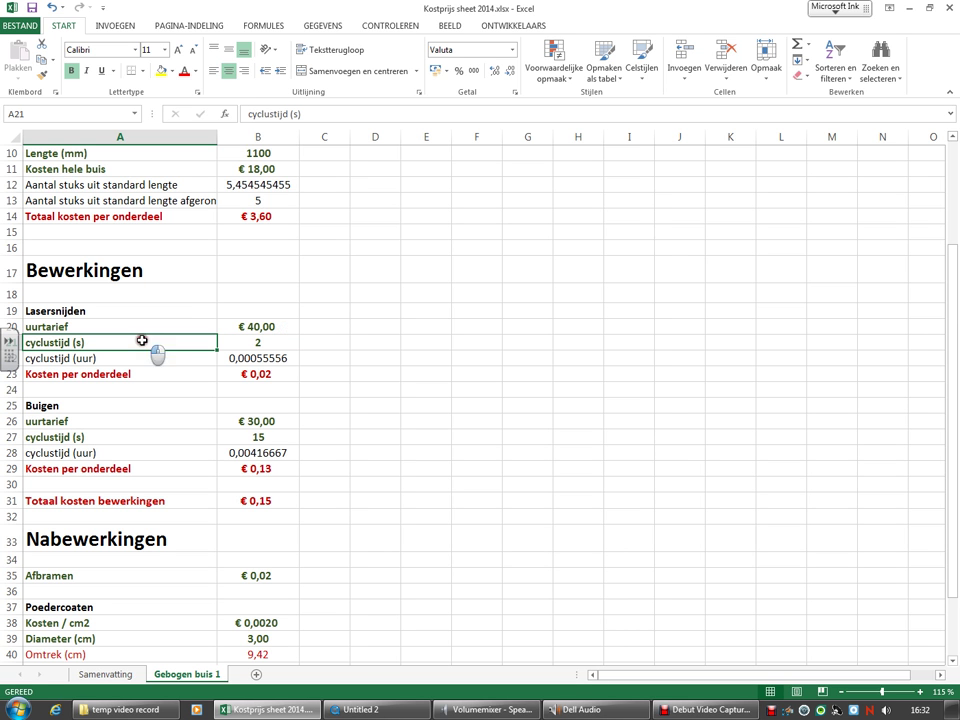
click(250, 343)
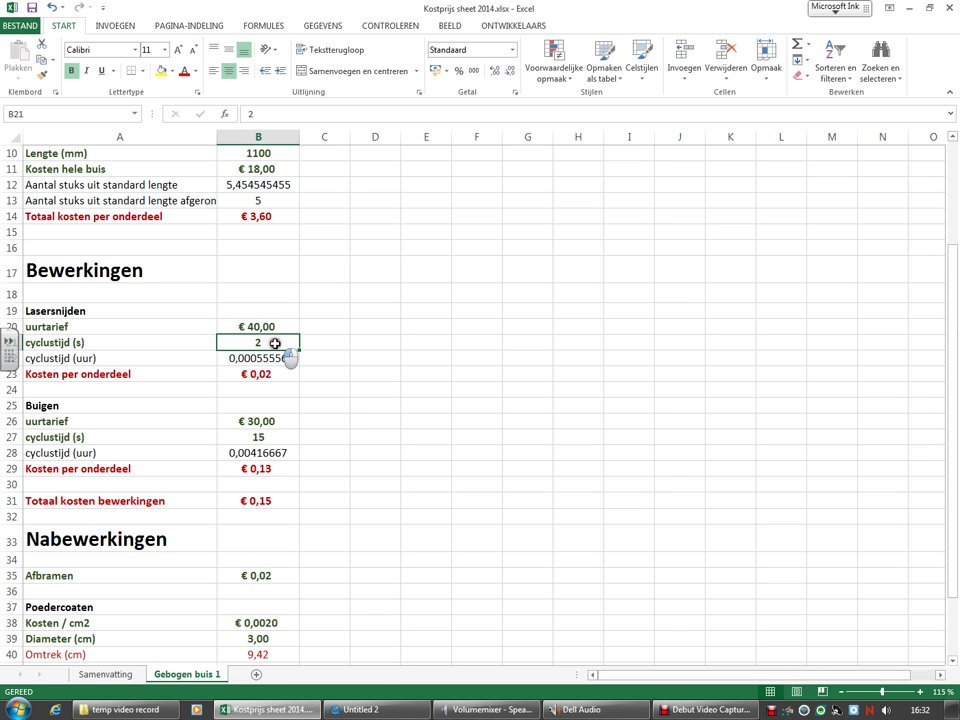
click(425, 374)
click(257, 341)
click(269, 326)
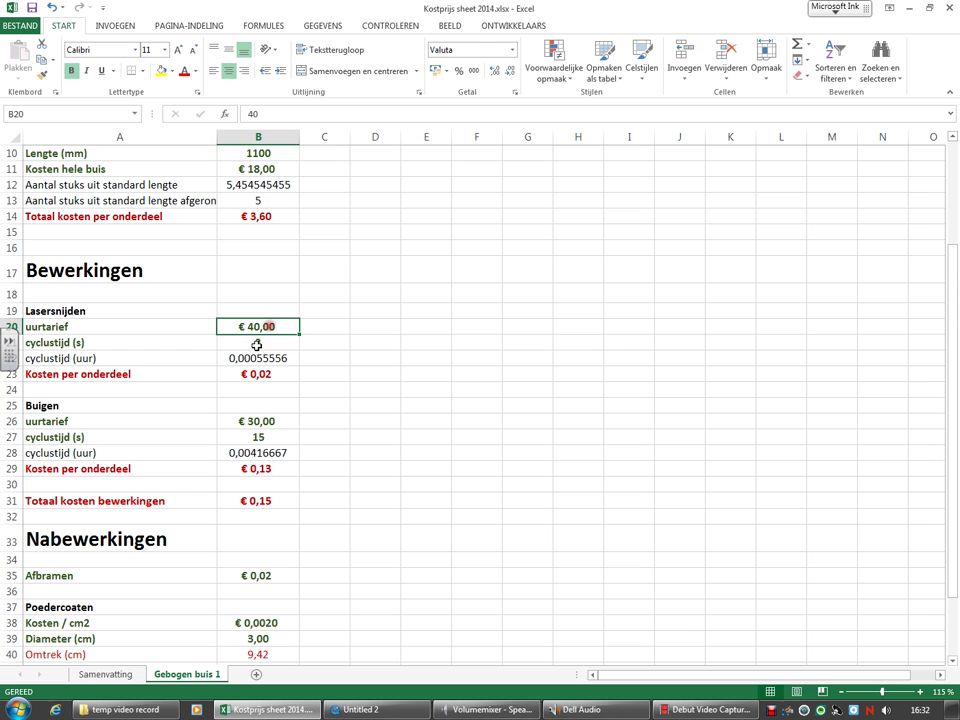
click(257, 342)
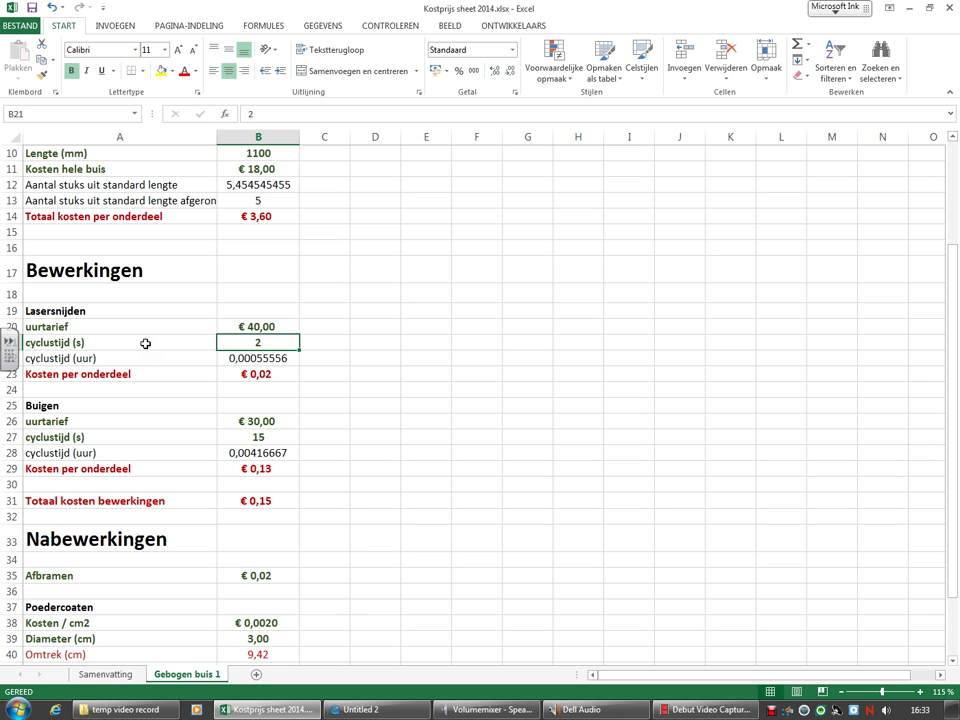
click(262, 358)
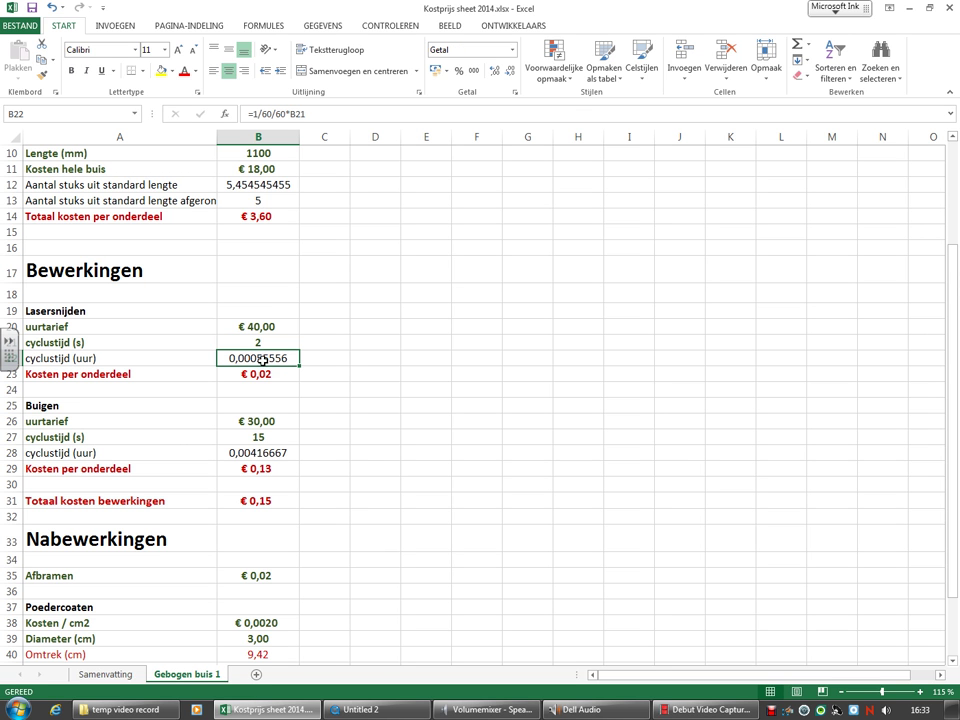
double_click(291, 358)
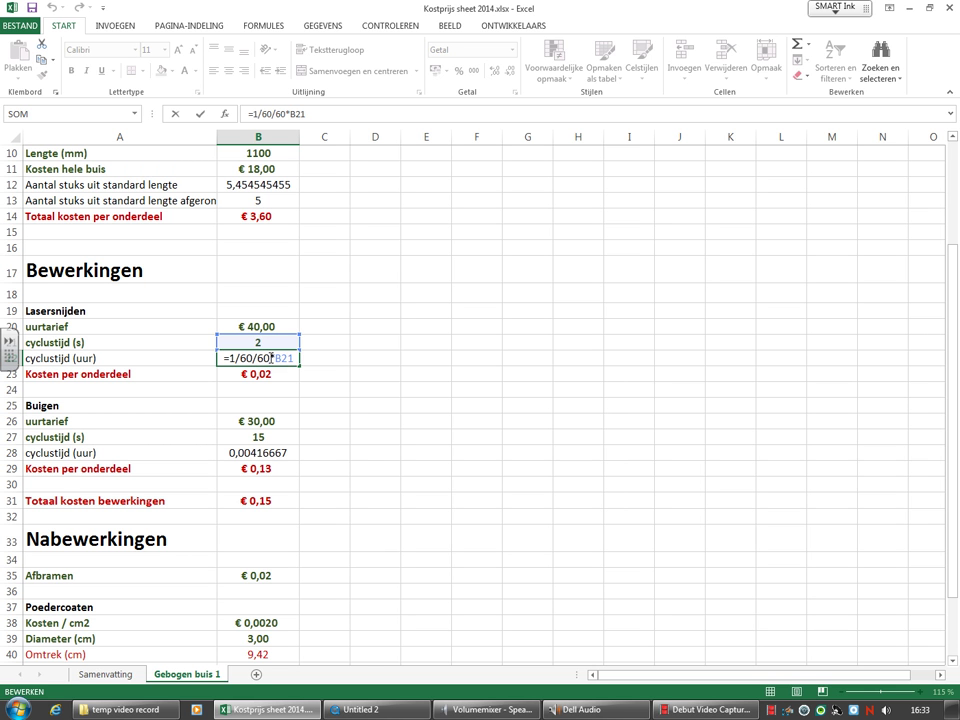
click(275, 356)
click(355, 385)
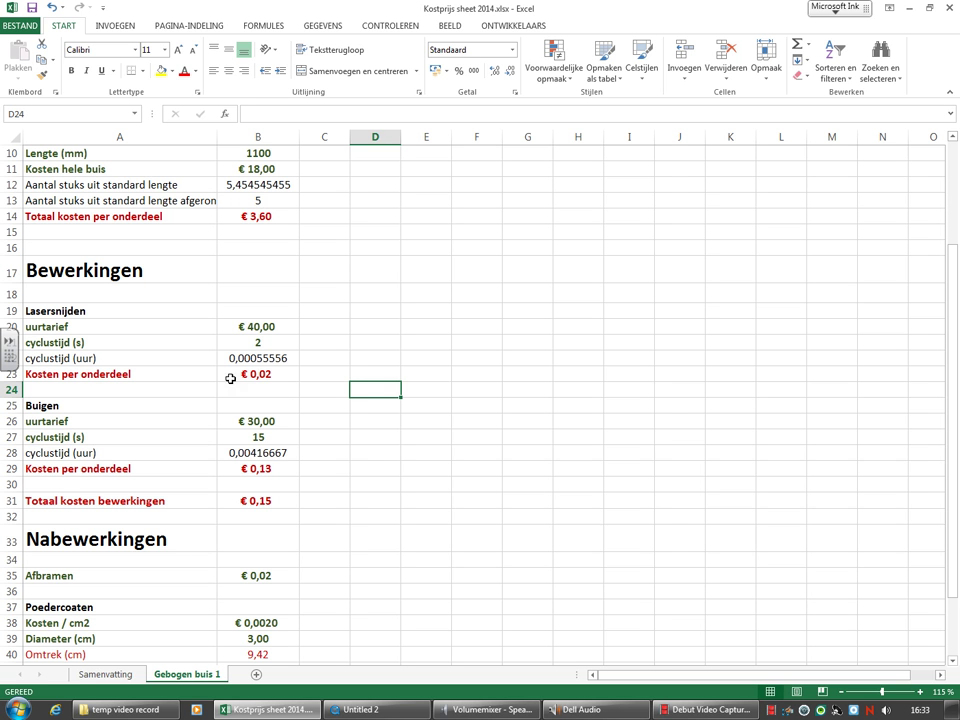
click(270, 375)
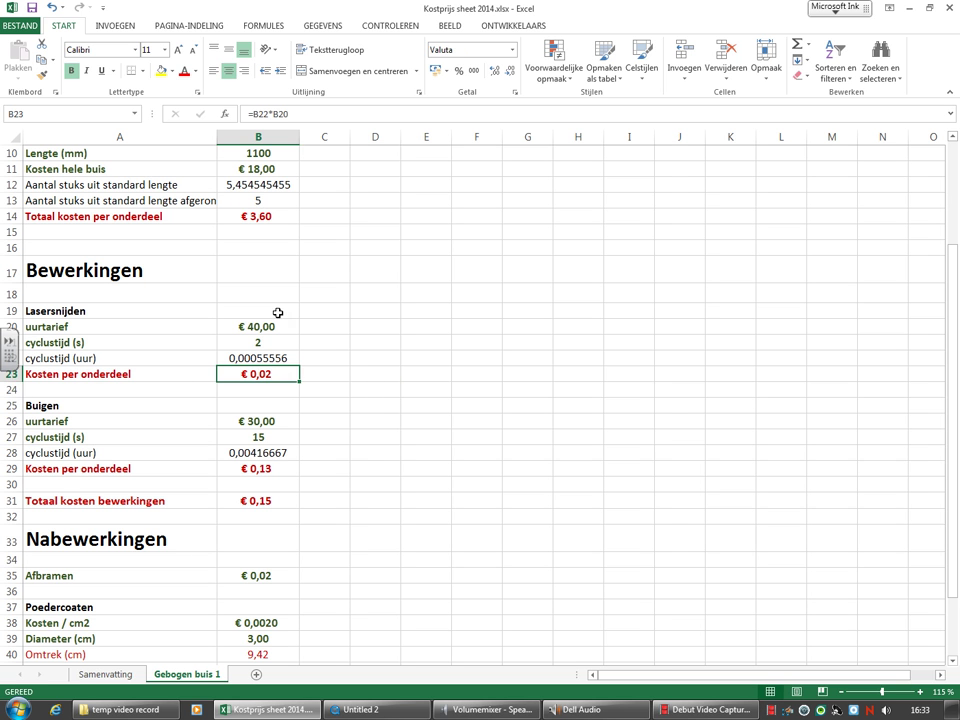
double_click(286, 375)
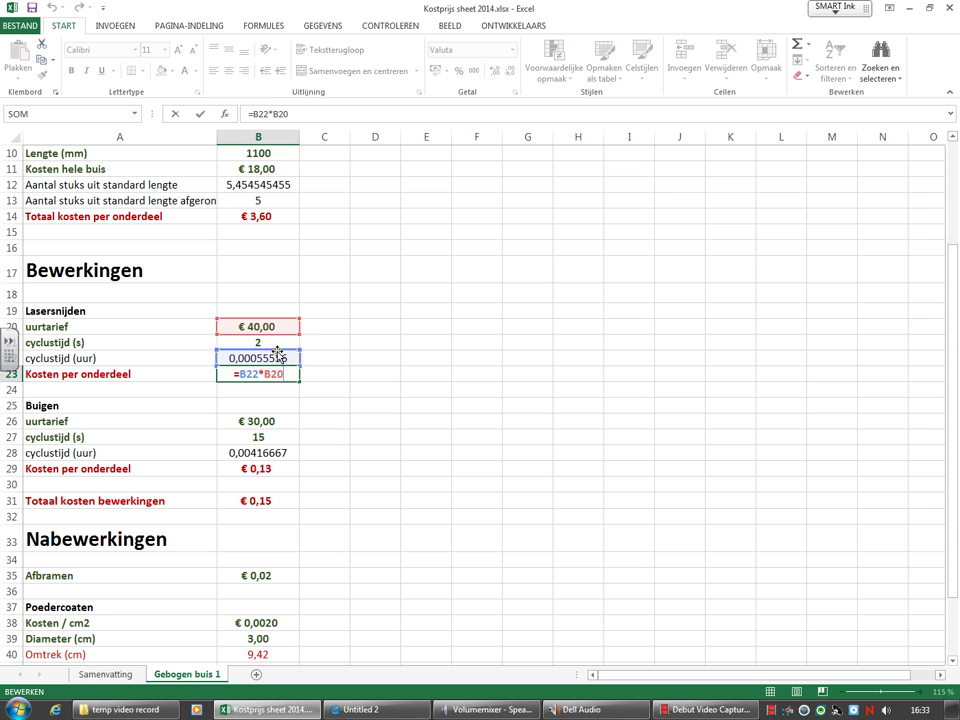
key(ctrl+Return)
click(305, 431)
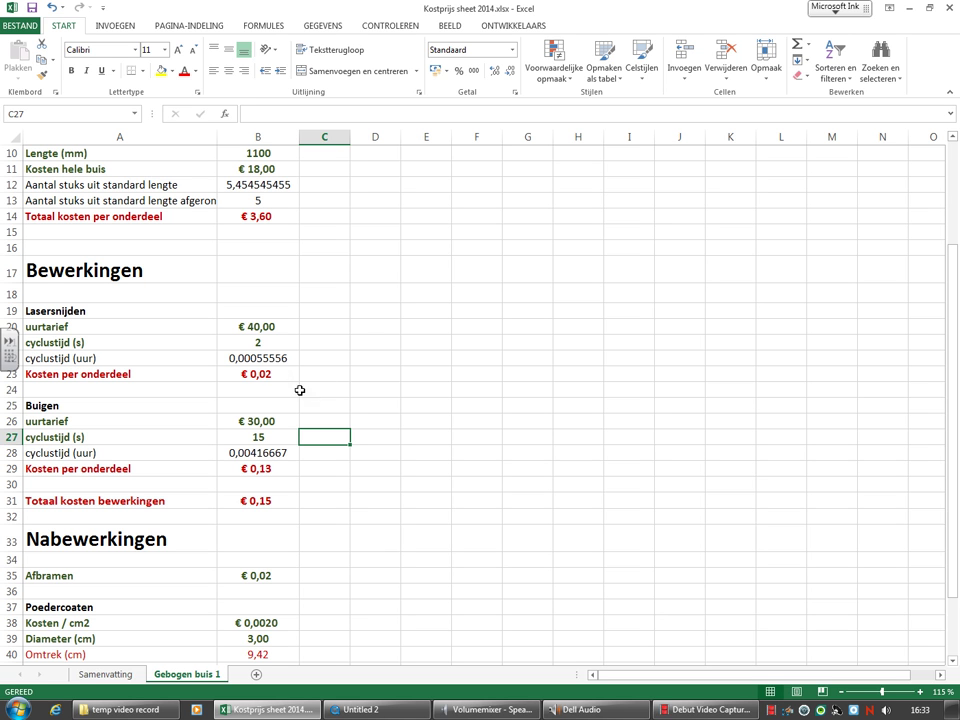
click(311, 401)
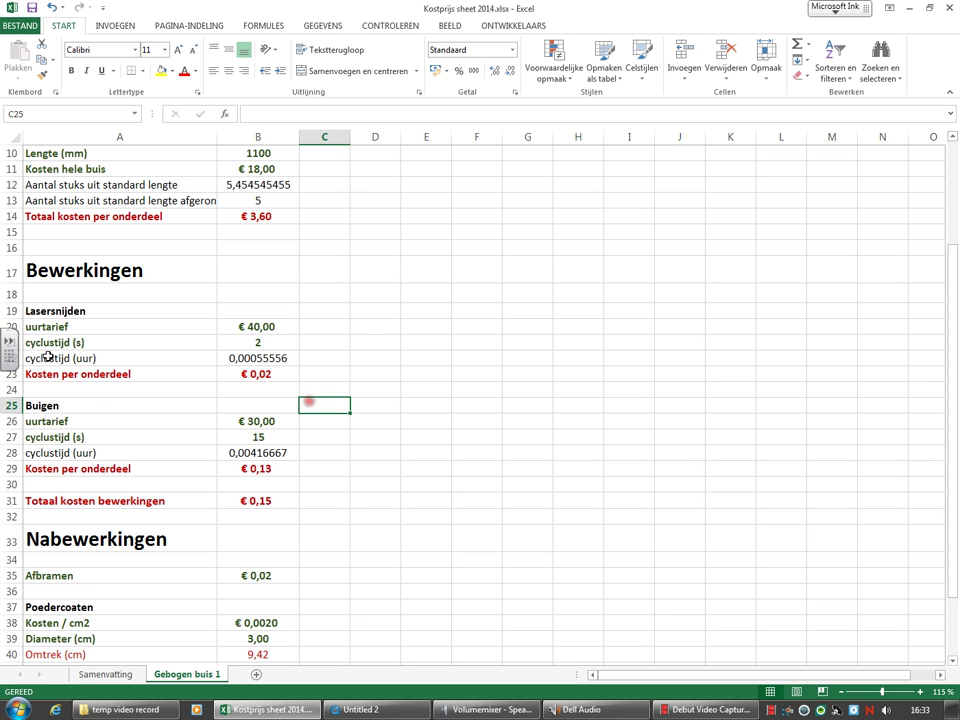
click(42, 402)
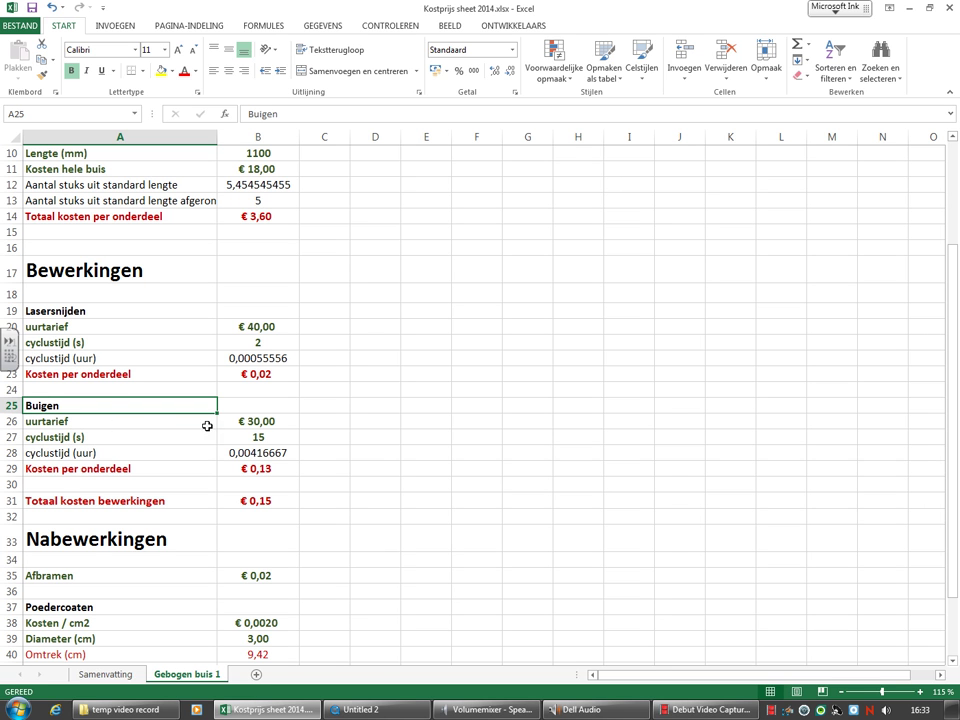
click(257, 421)
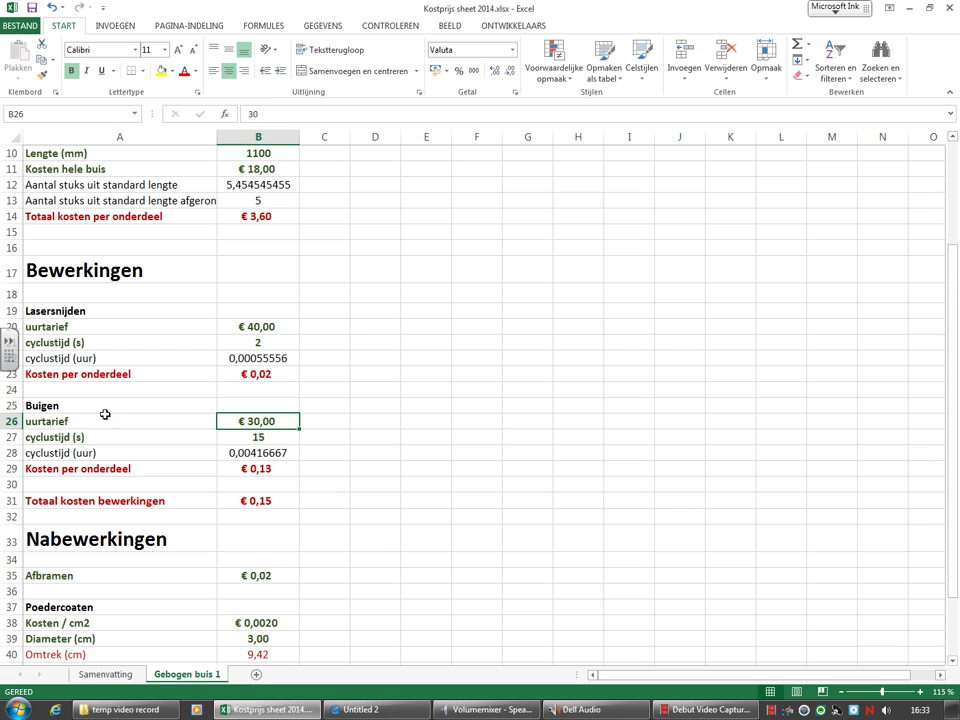
click(166, 442)
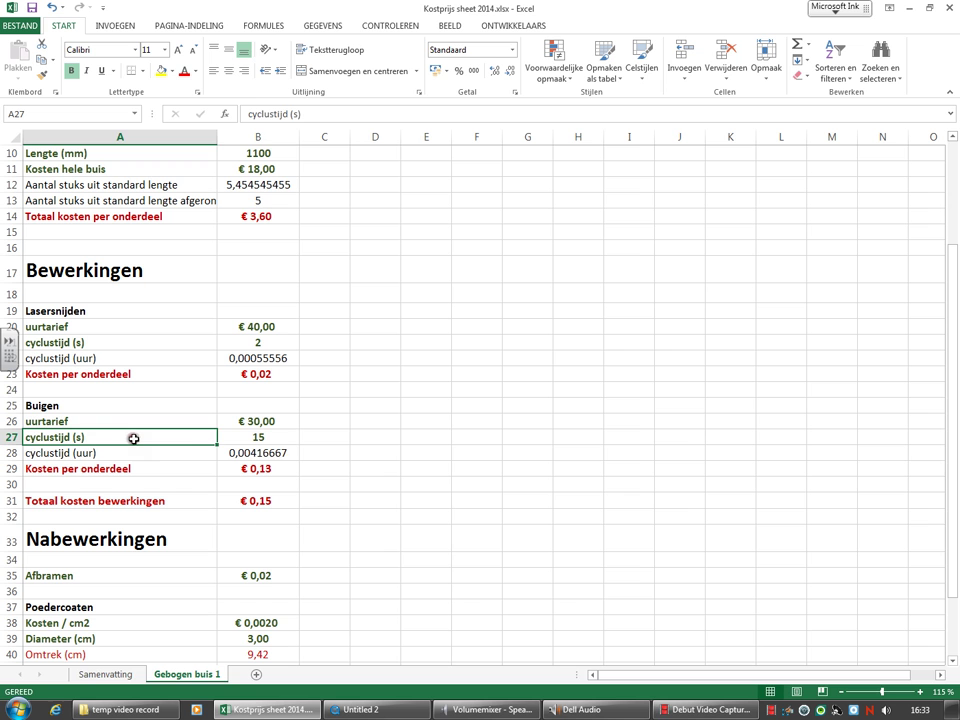
click(277, 440)
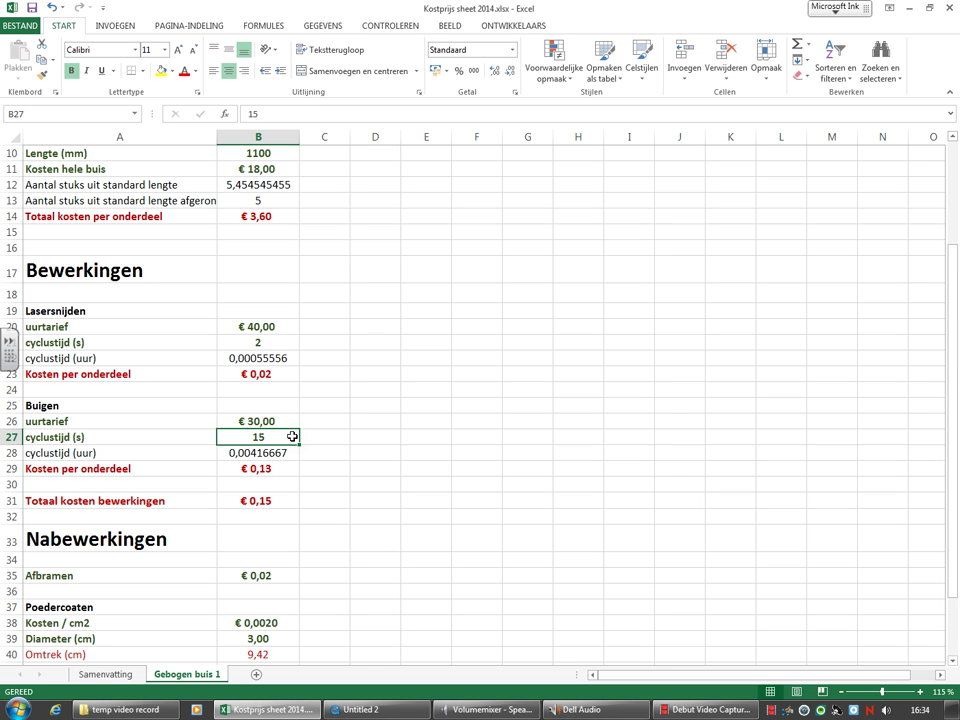
click(249, 454)
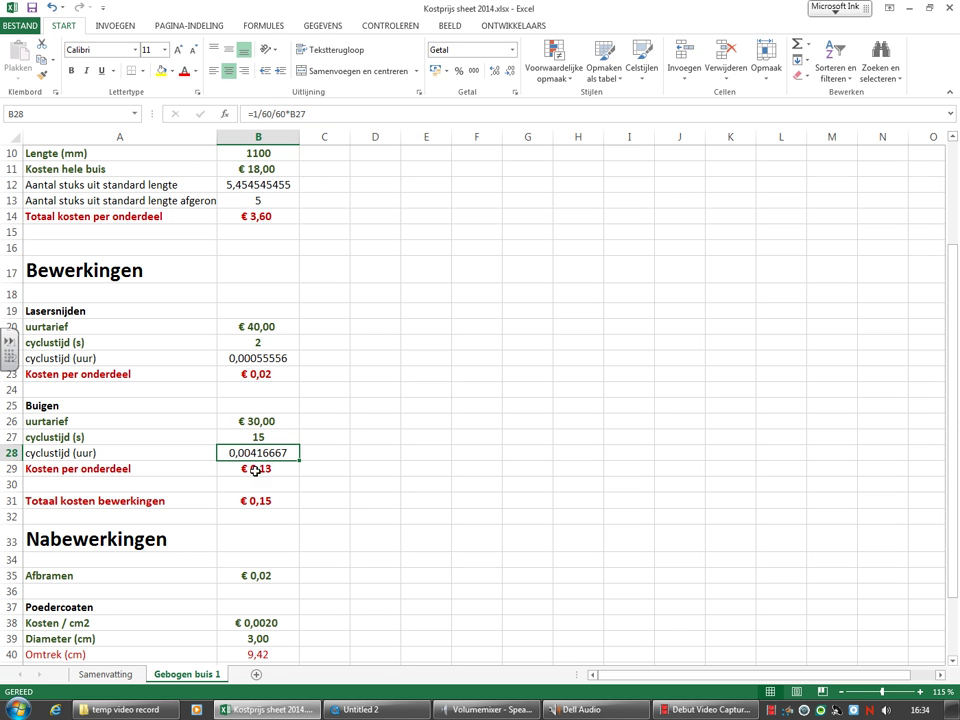
double_click(287, 454)
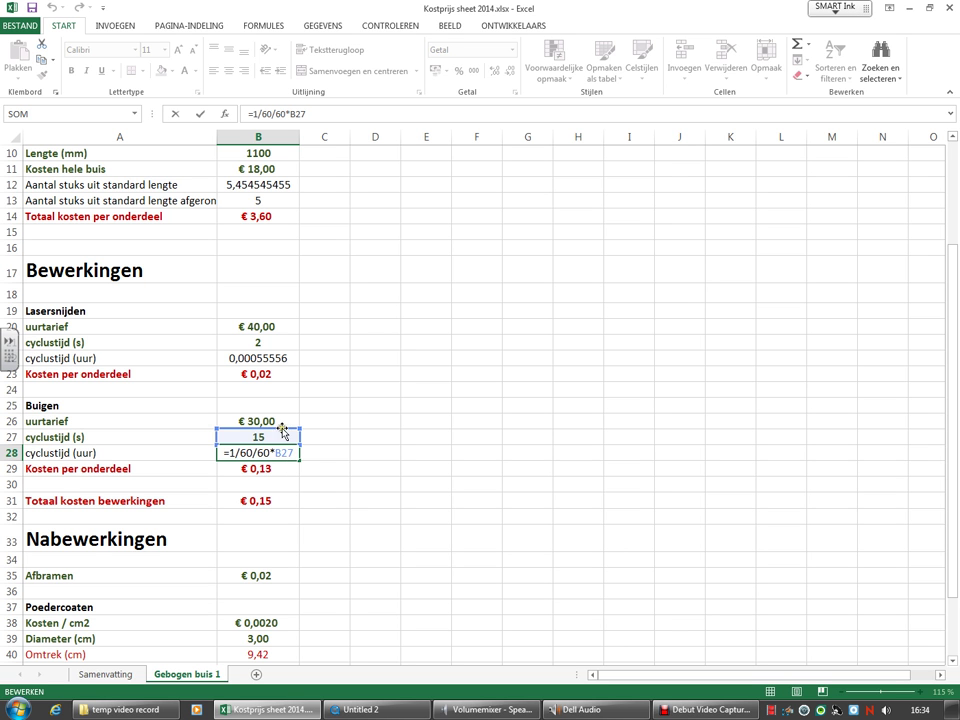
click(353, 499)
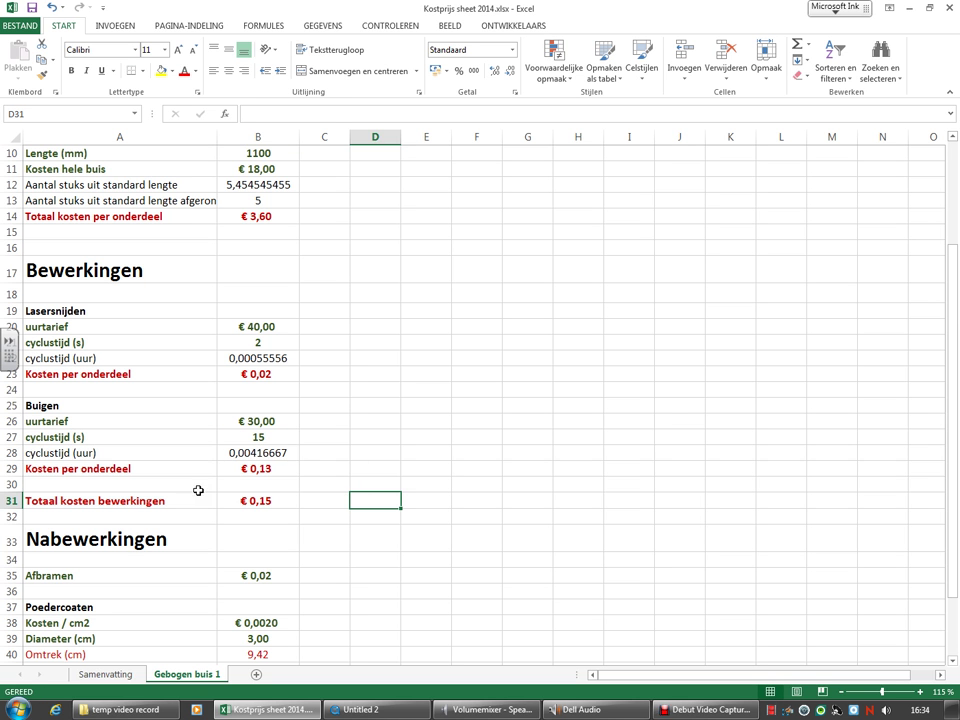
click(85, 472)
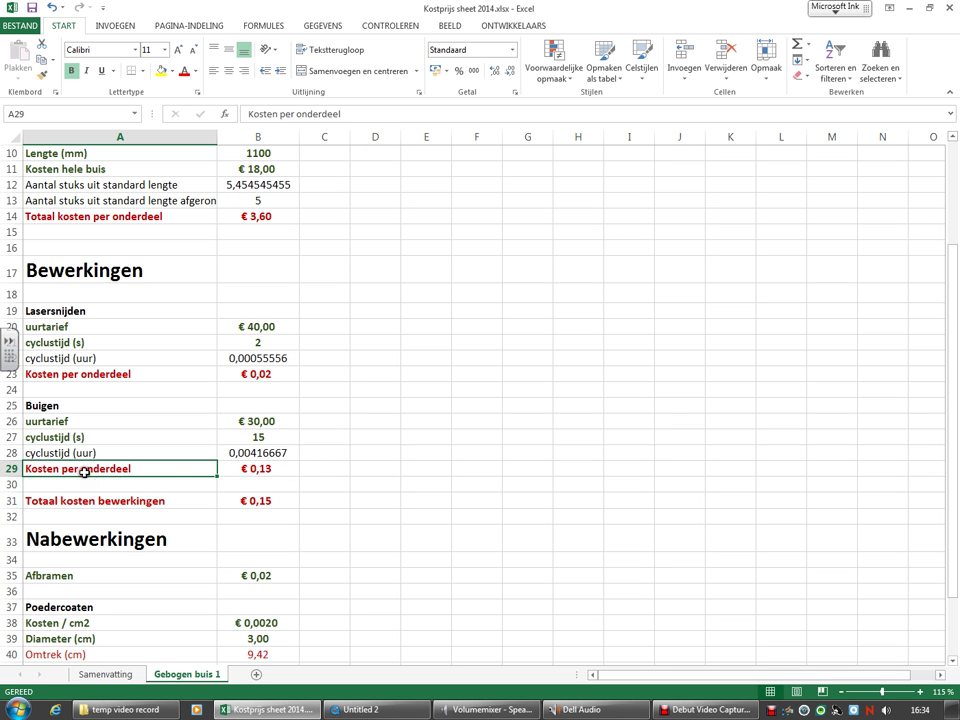
click(273, 470)
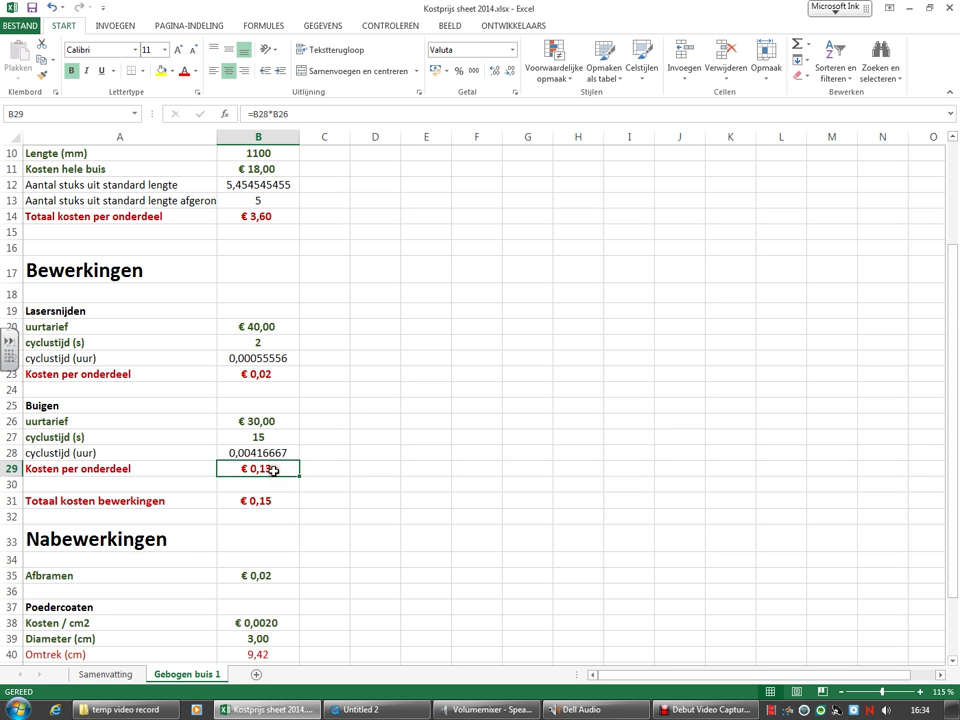
double_click(278, 468)
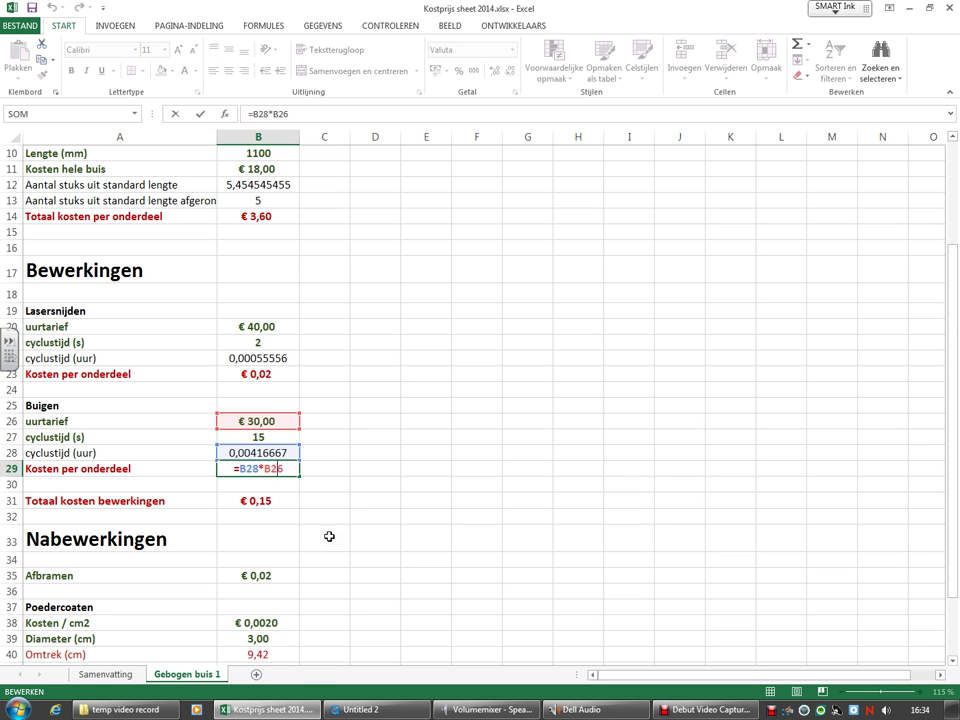
click(302, 519)
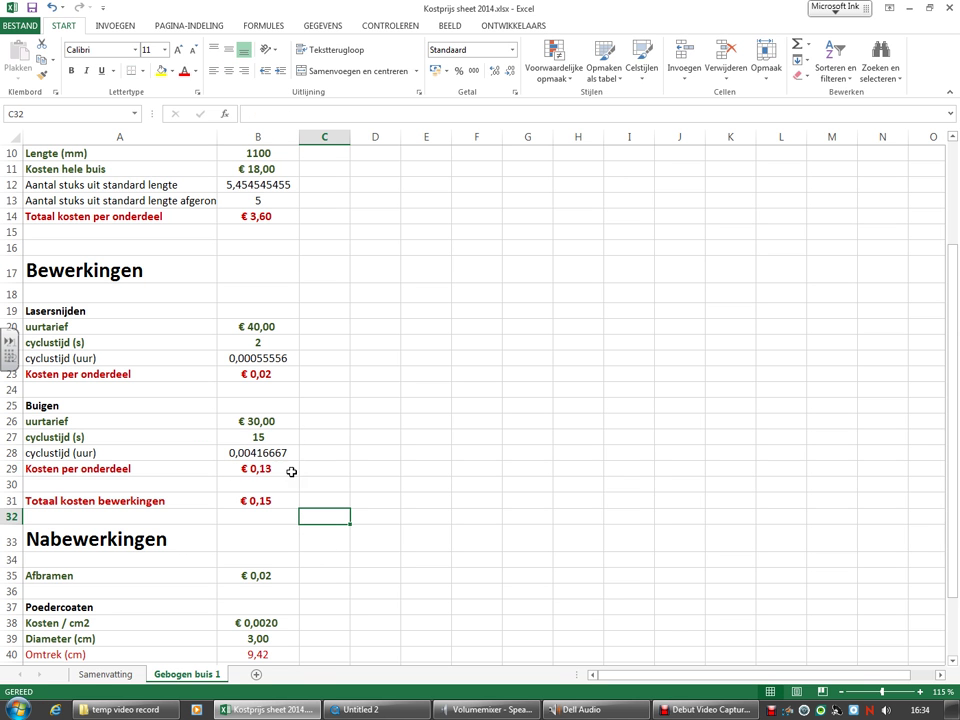
click(273, 500)
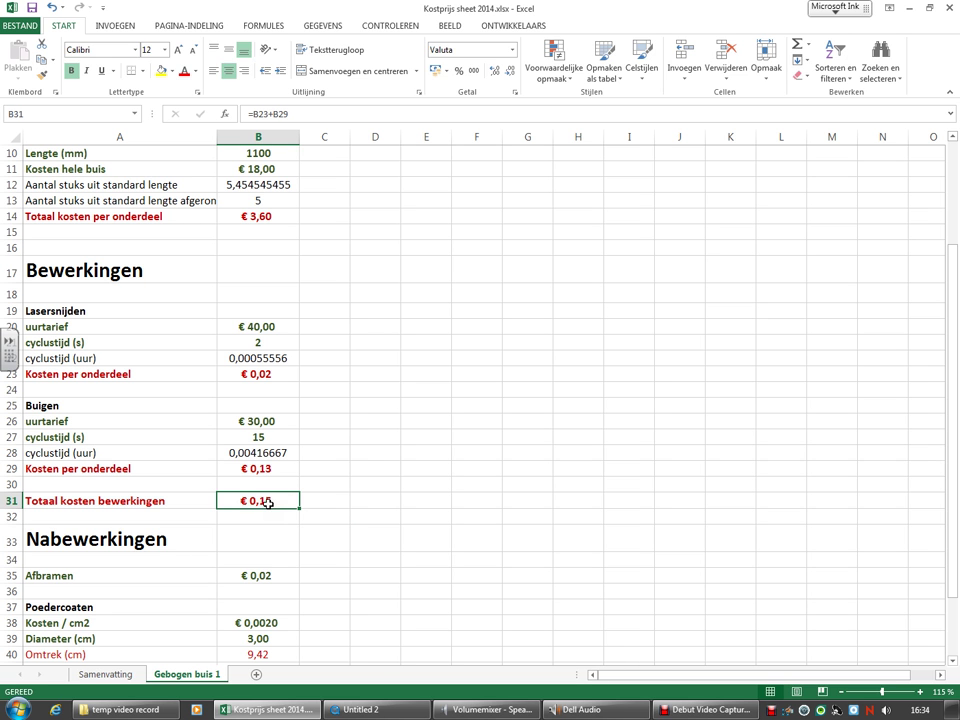
double_click(268, 503)
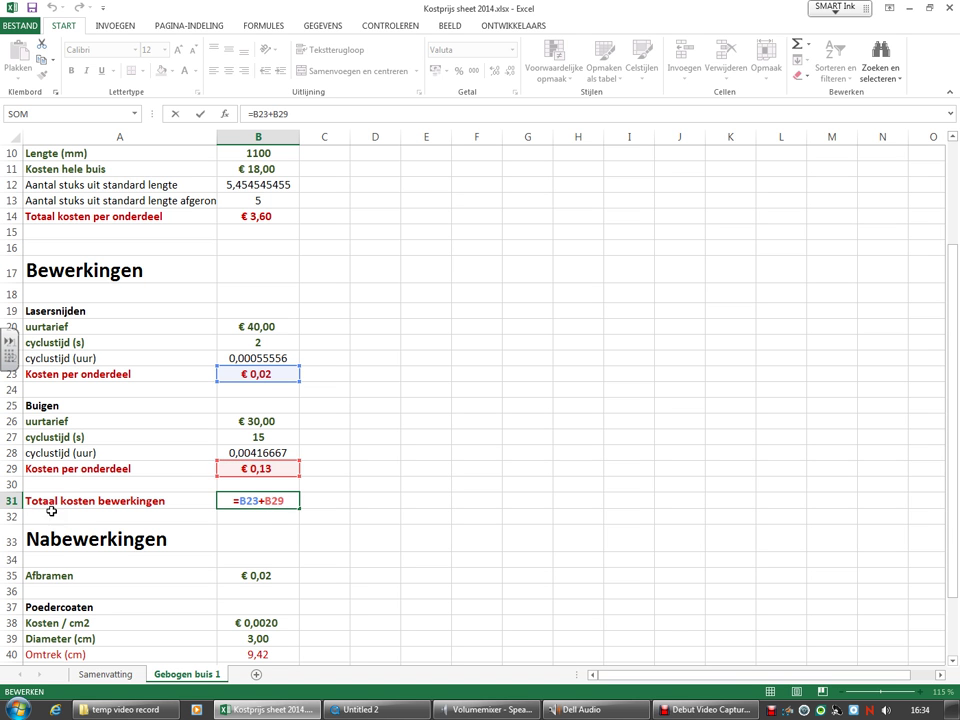
click(305, 542)
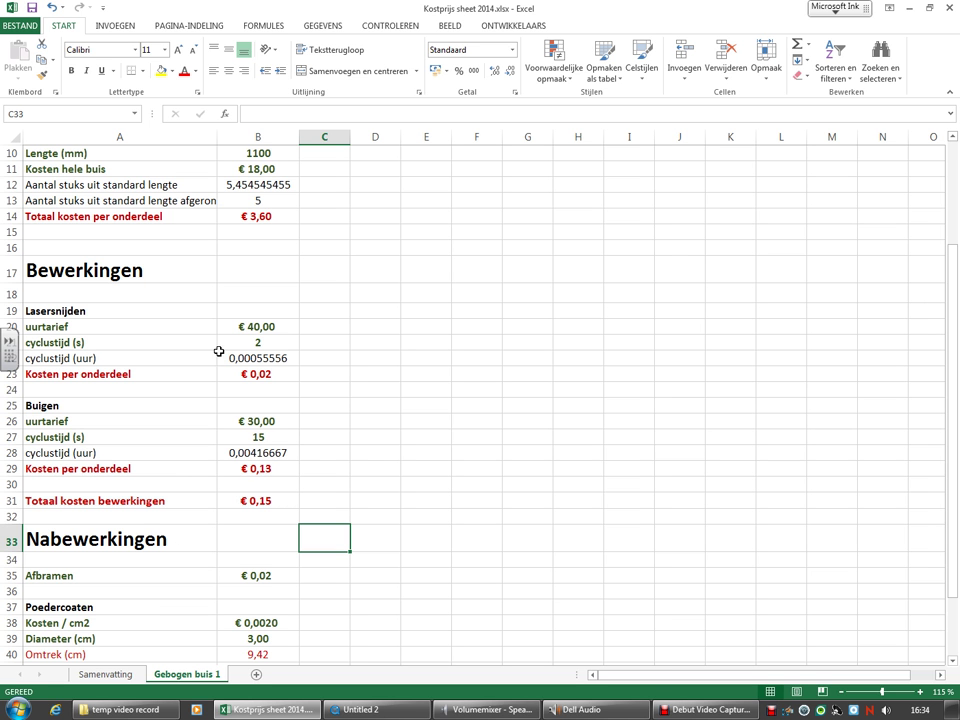
scroll(274, 437, down, 1)
scroll(279, 435, down, 1)
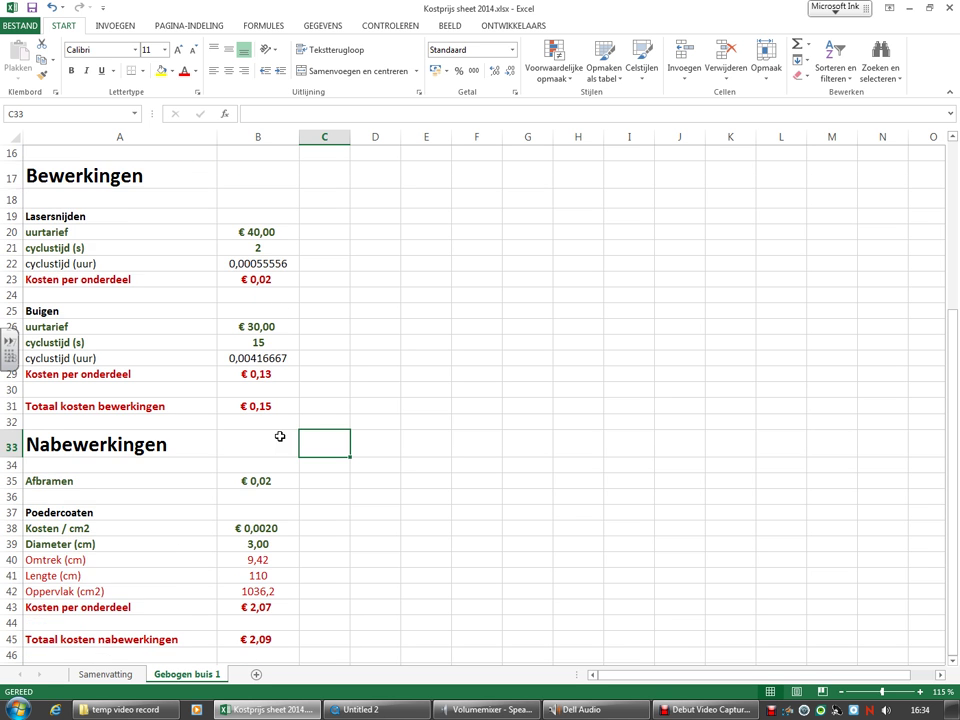
scroll(280, 436, down, 1)
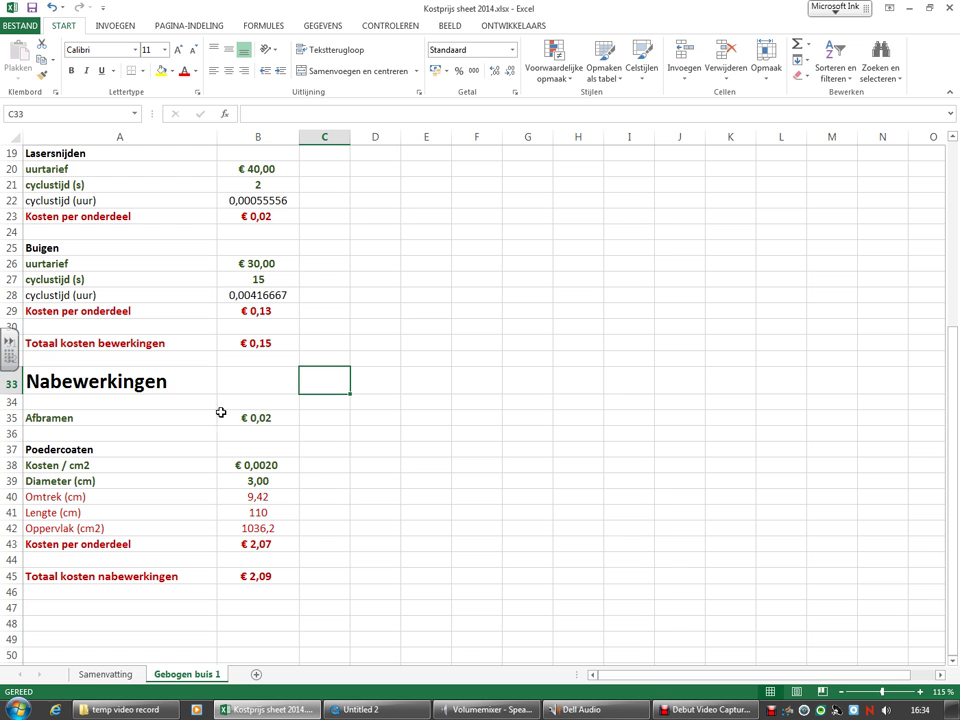
click(300, 462)
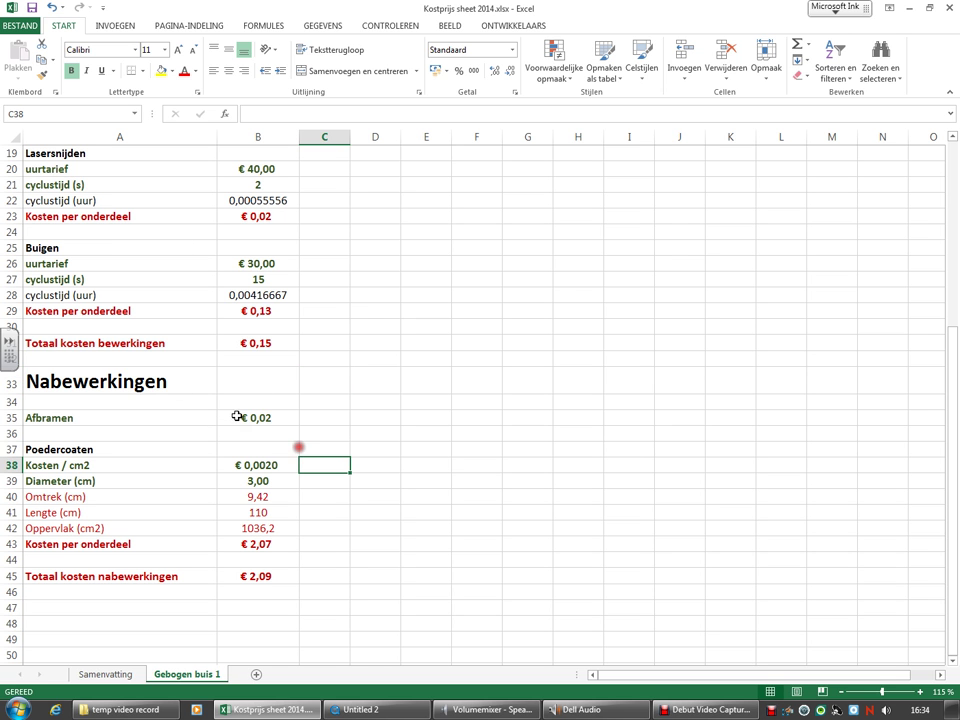
click(235, 418)
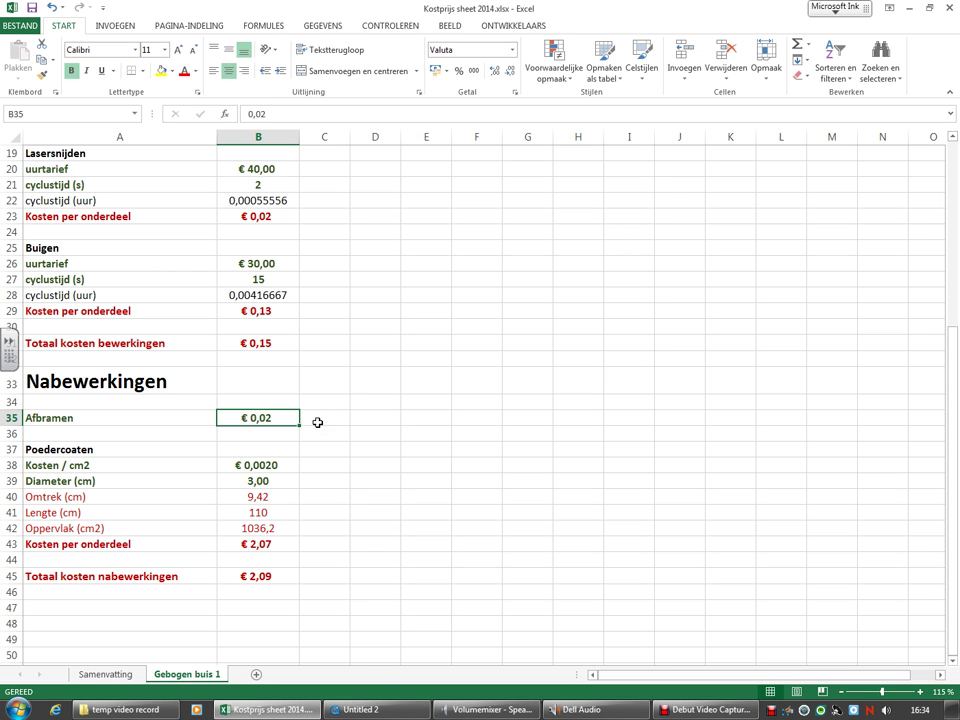
click(340, 458)
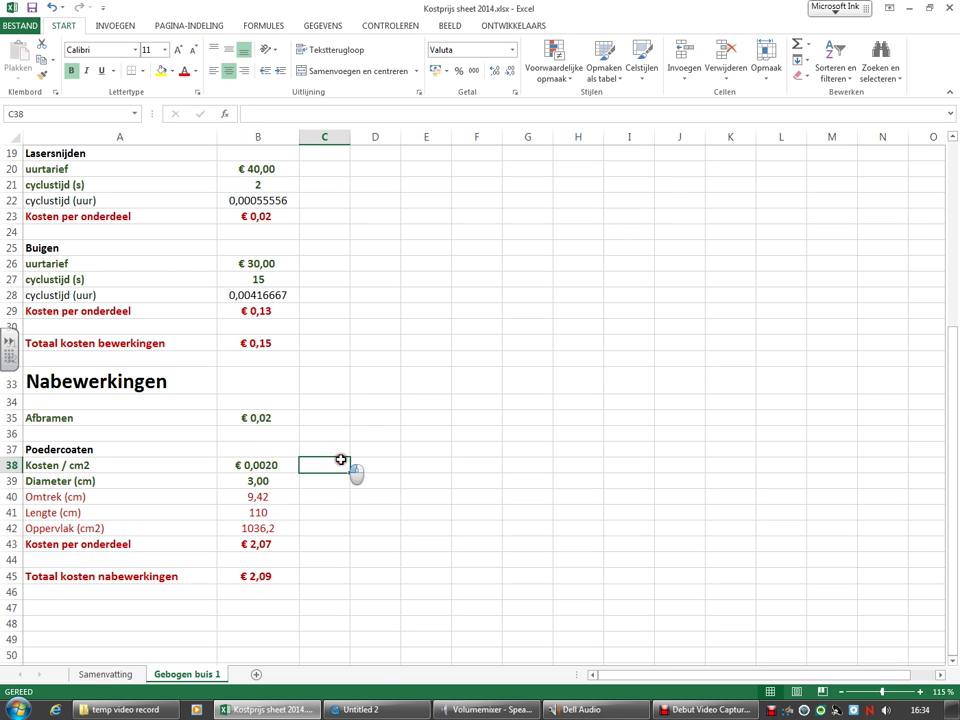
click(266, 418)
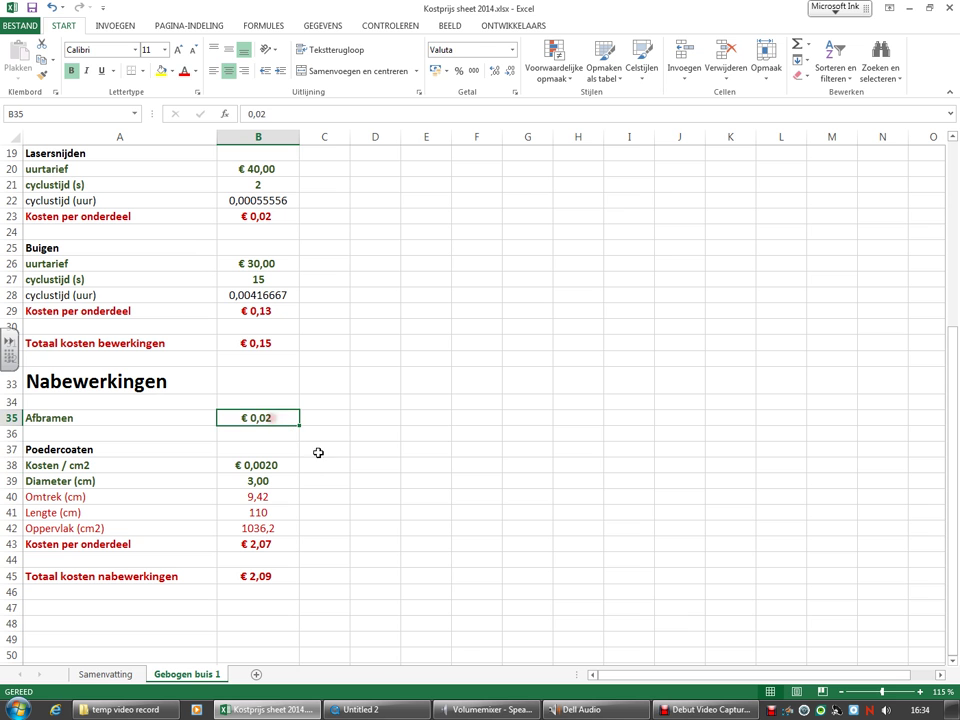
click(285, 451)
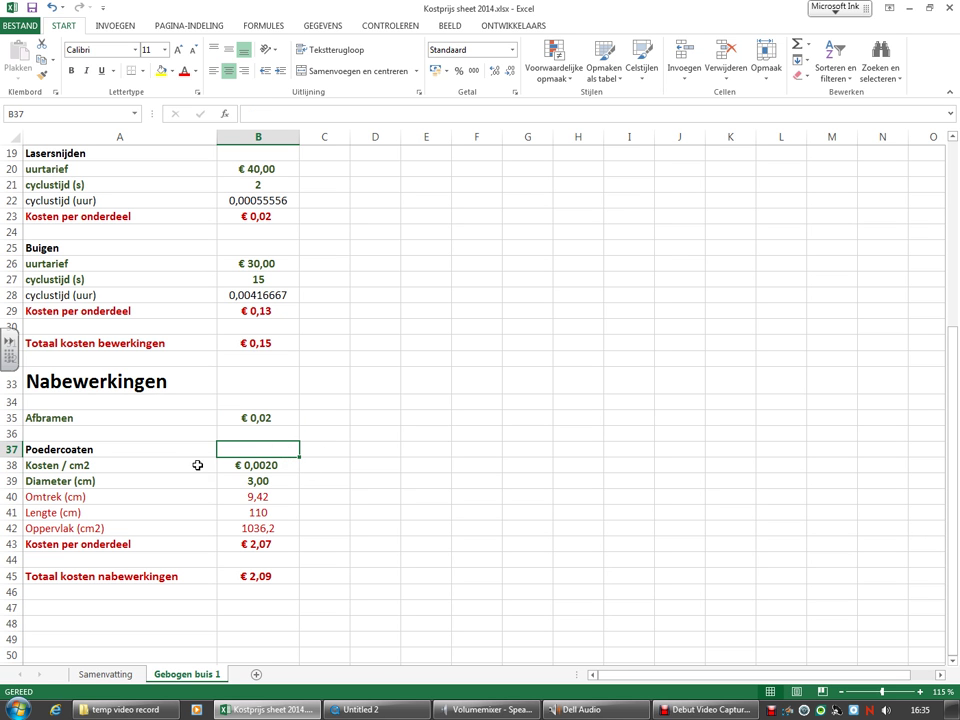
click(330, 494)
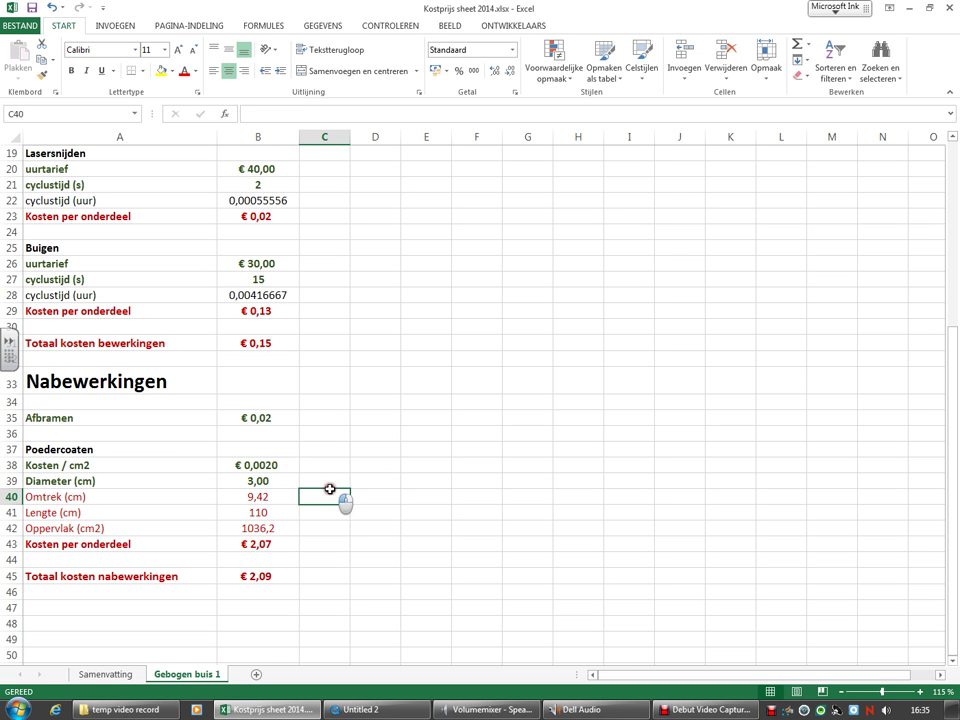
scroll(221, 462, down, 1)
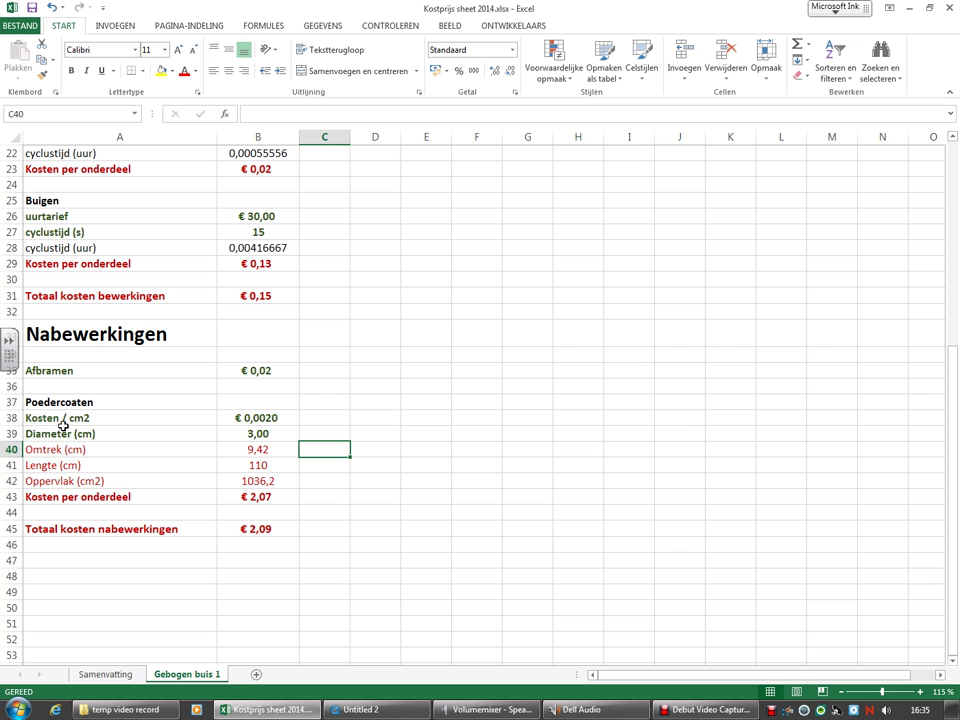
click(292, 404)
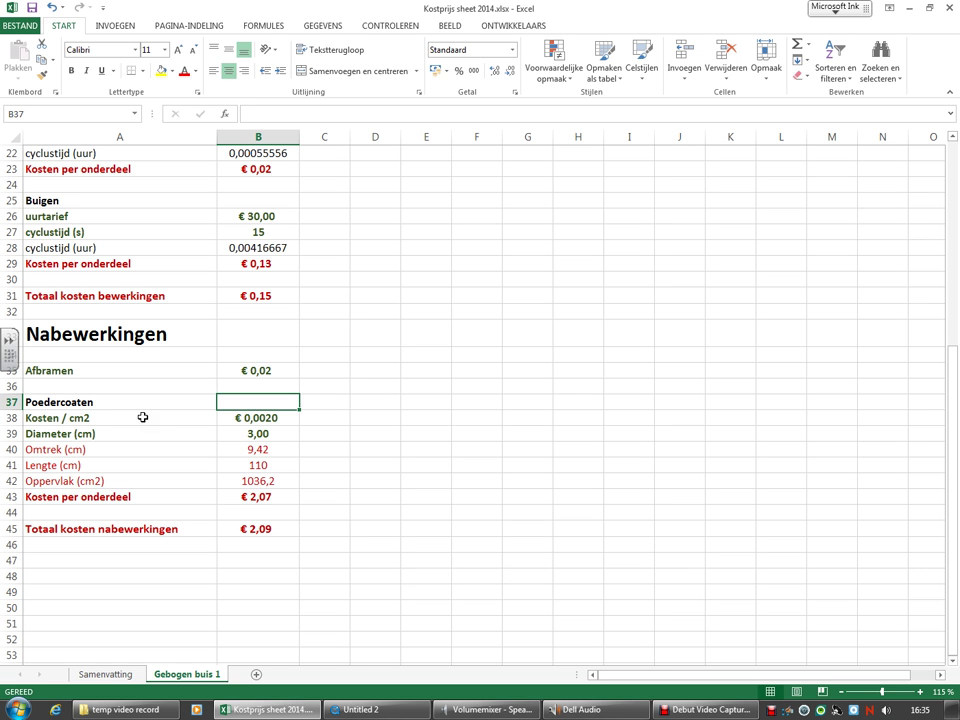
click(332, 479)
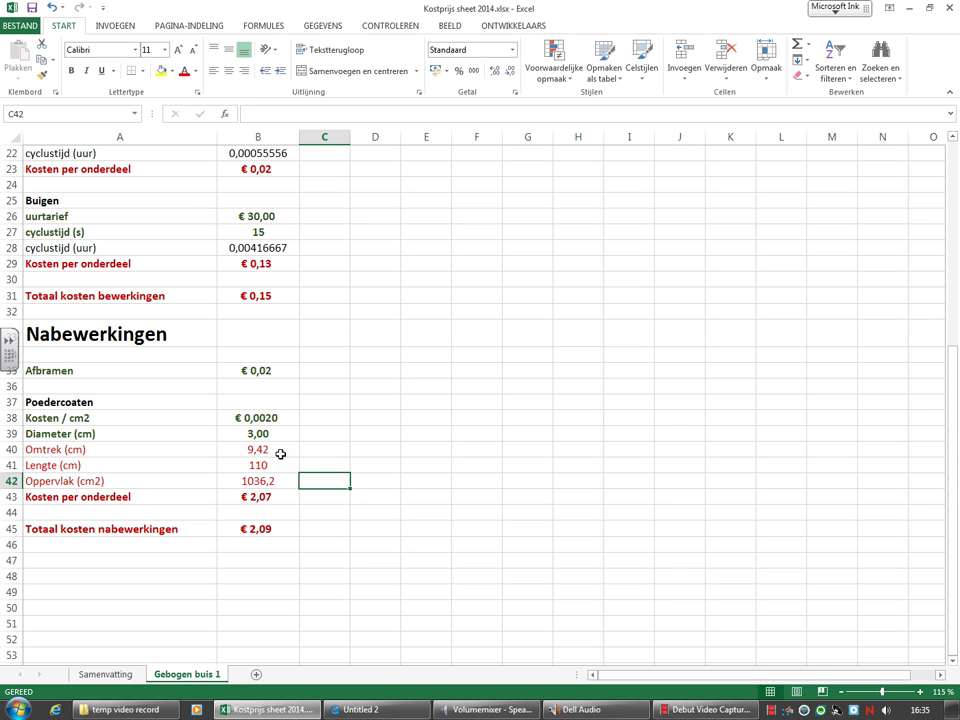
click(293, 434)
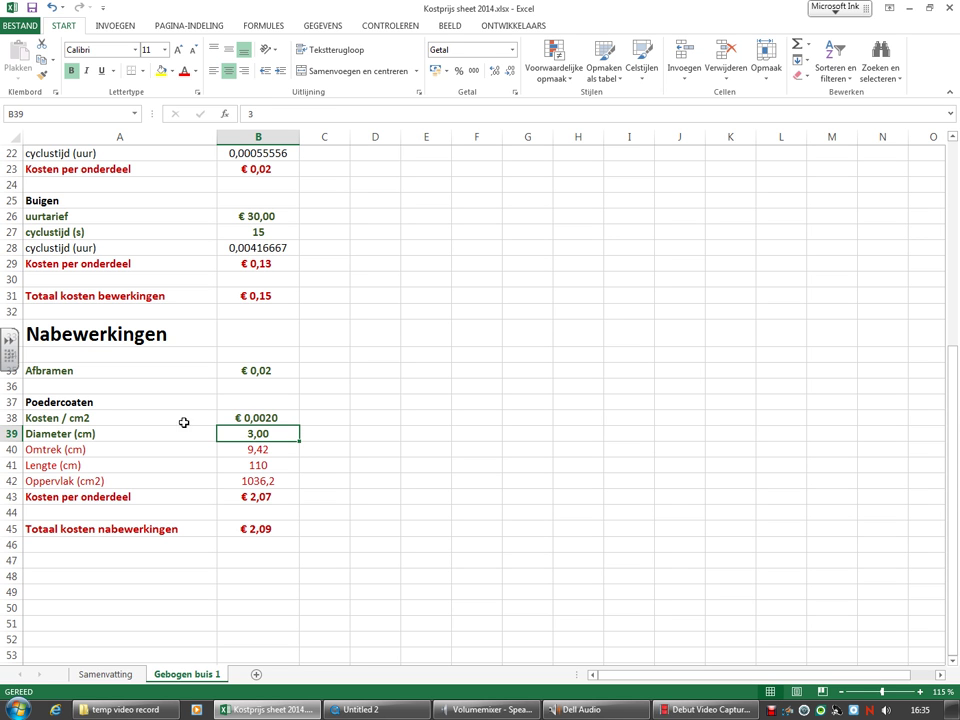
click(245, 419)
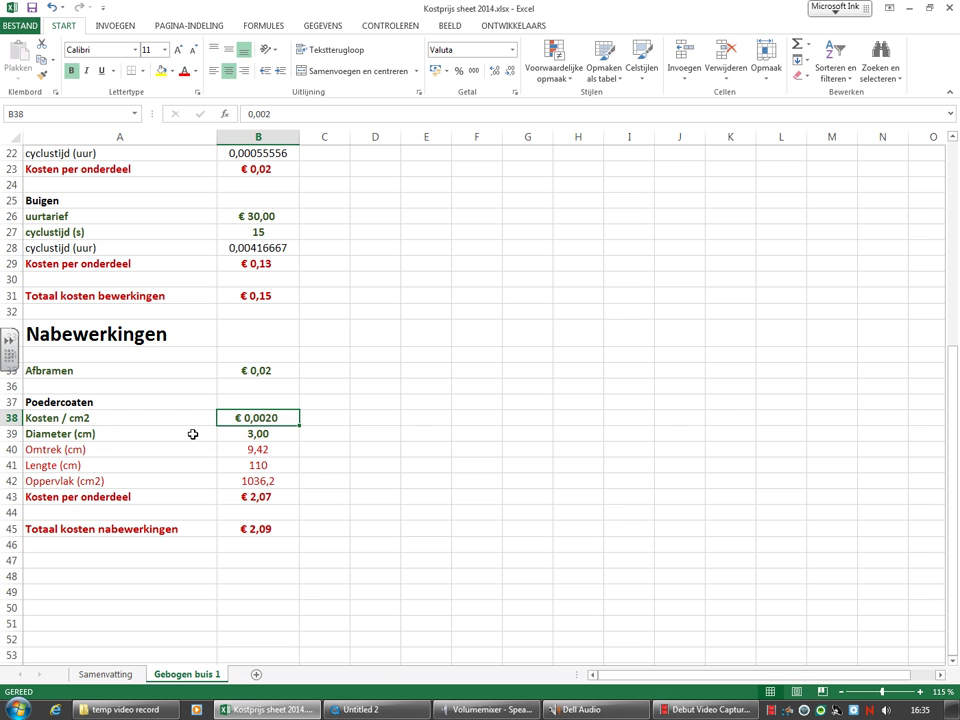
click(135, 433)
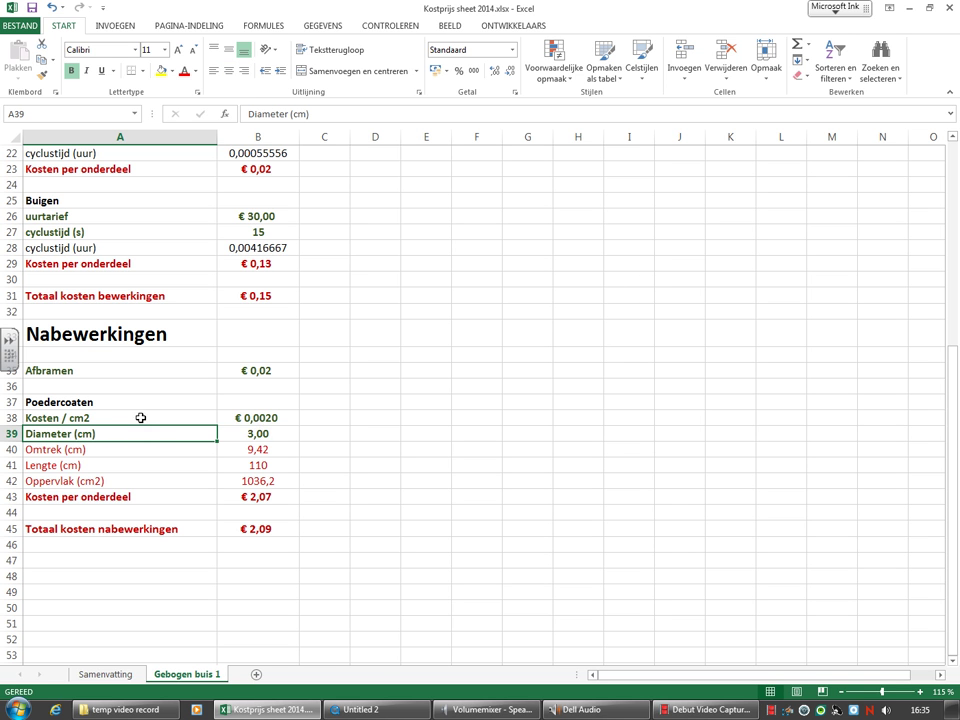
click(248, 419)
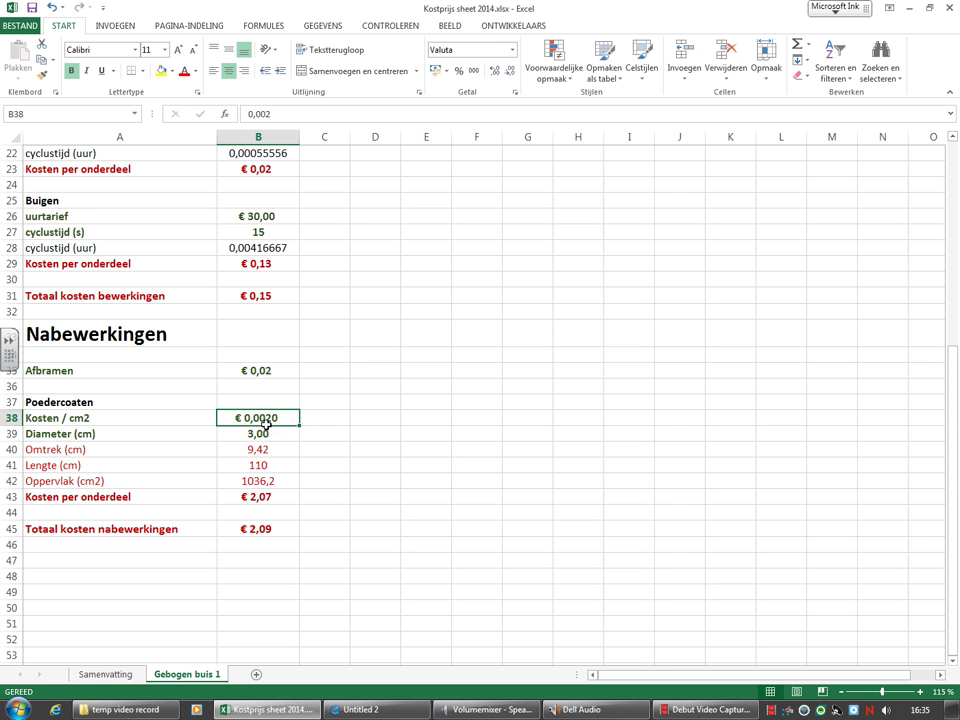
click(310, 477)
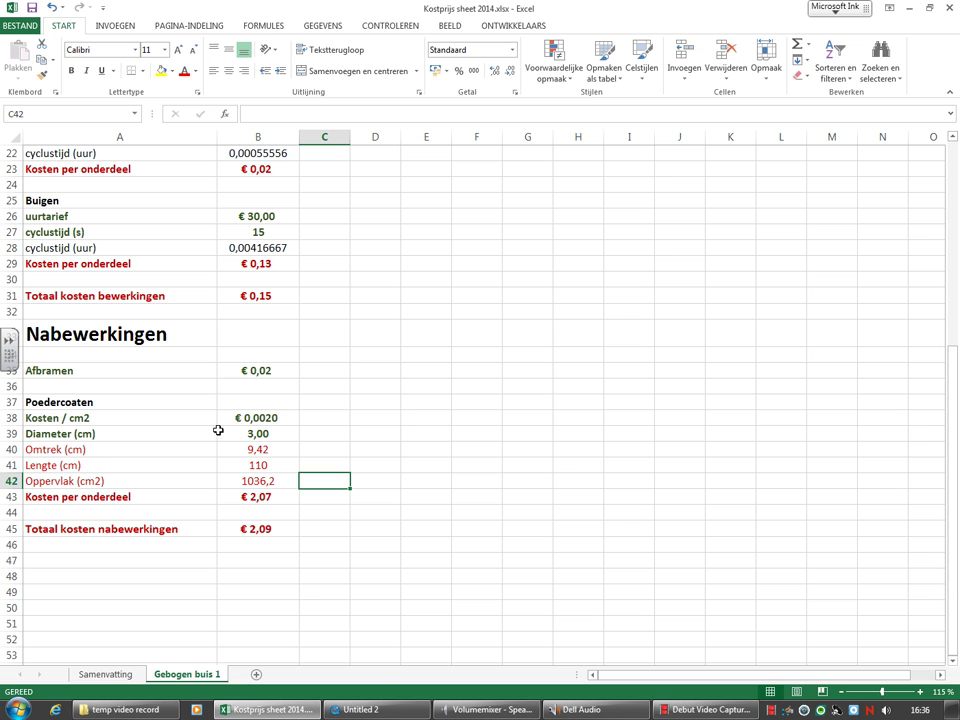
click(124, 436)
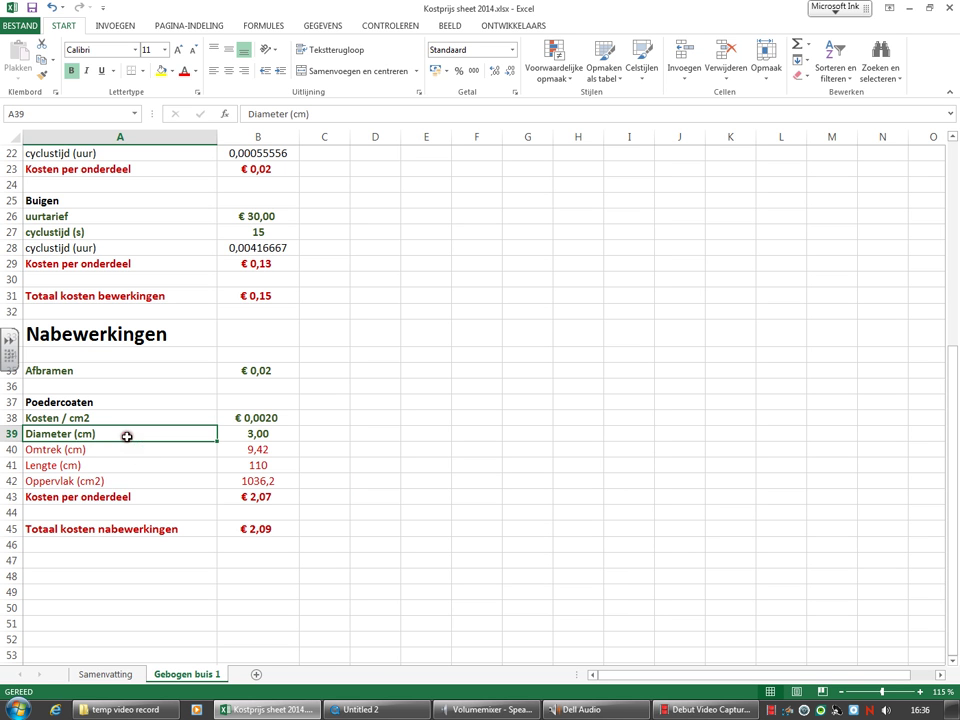
click(248, 434)
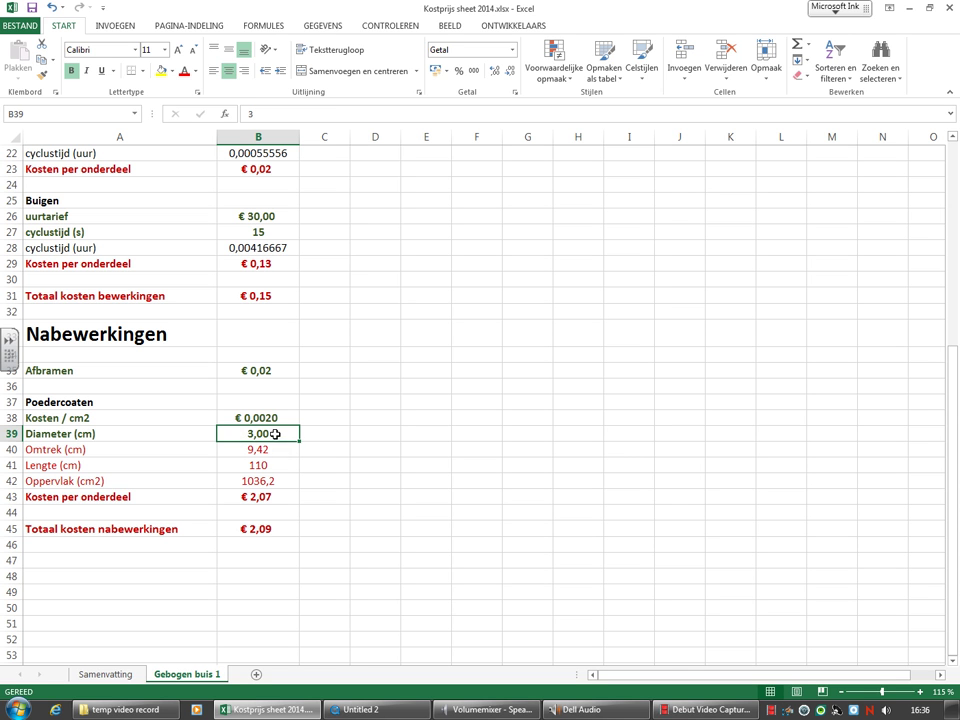
click(71, 450)
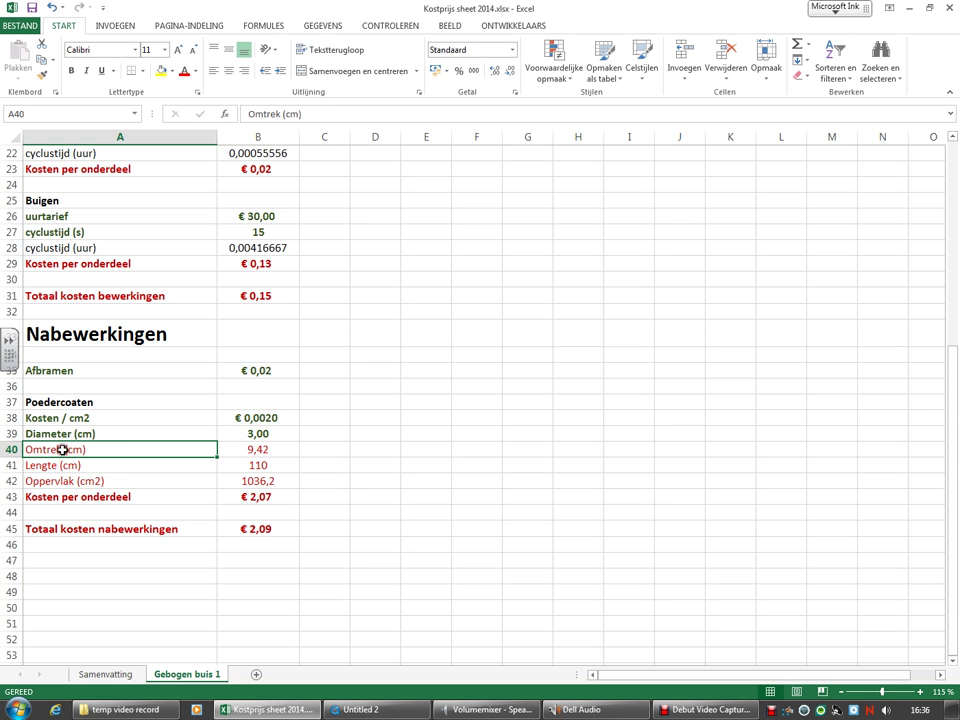
double_click(243, 450)
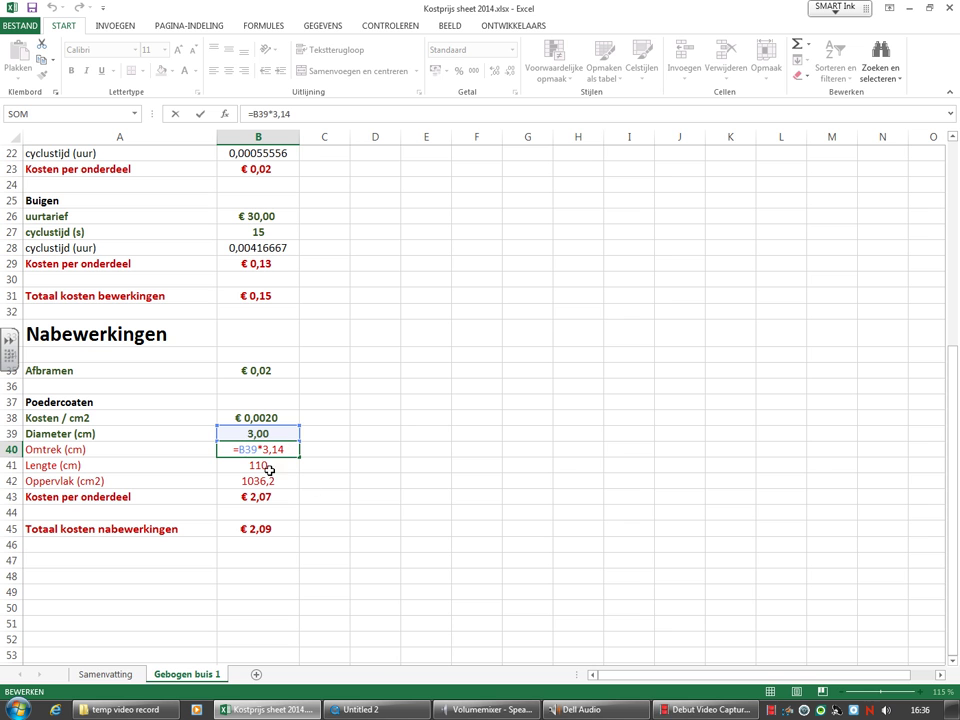
click(210, 469)
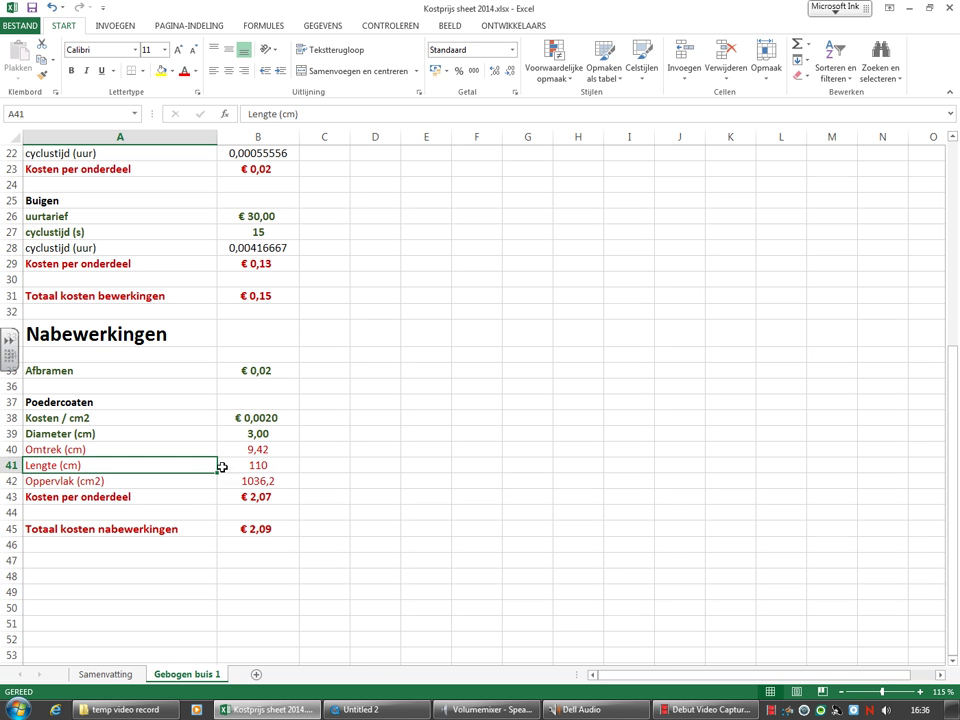
click(244, 467)
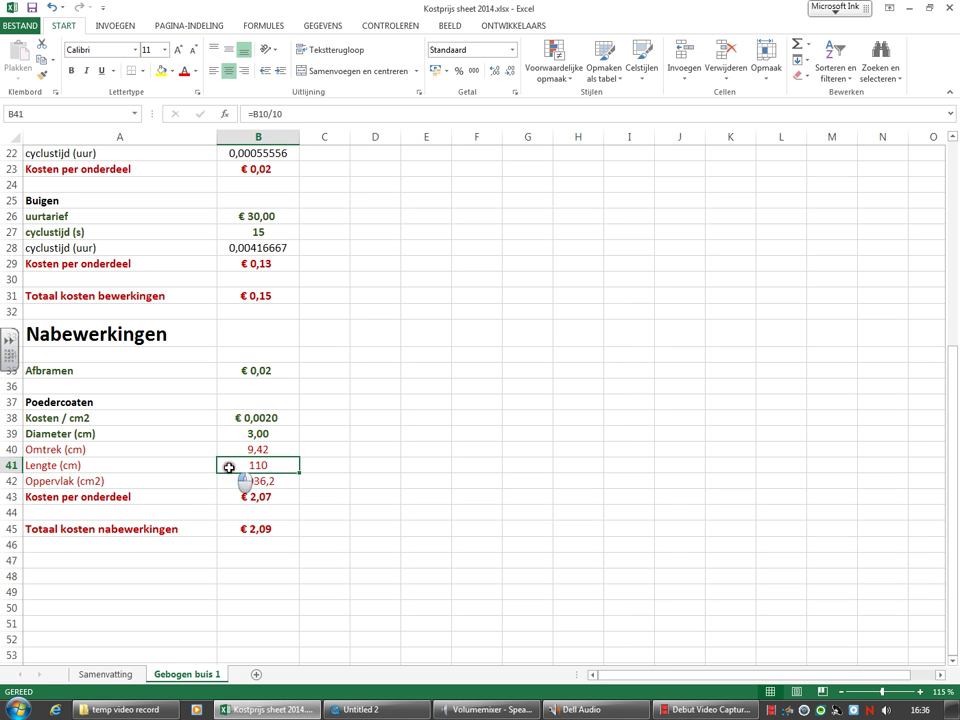
double_click(229, 467)
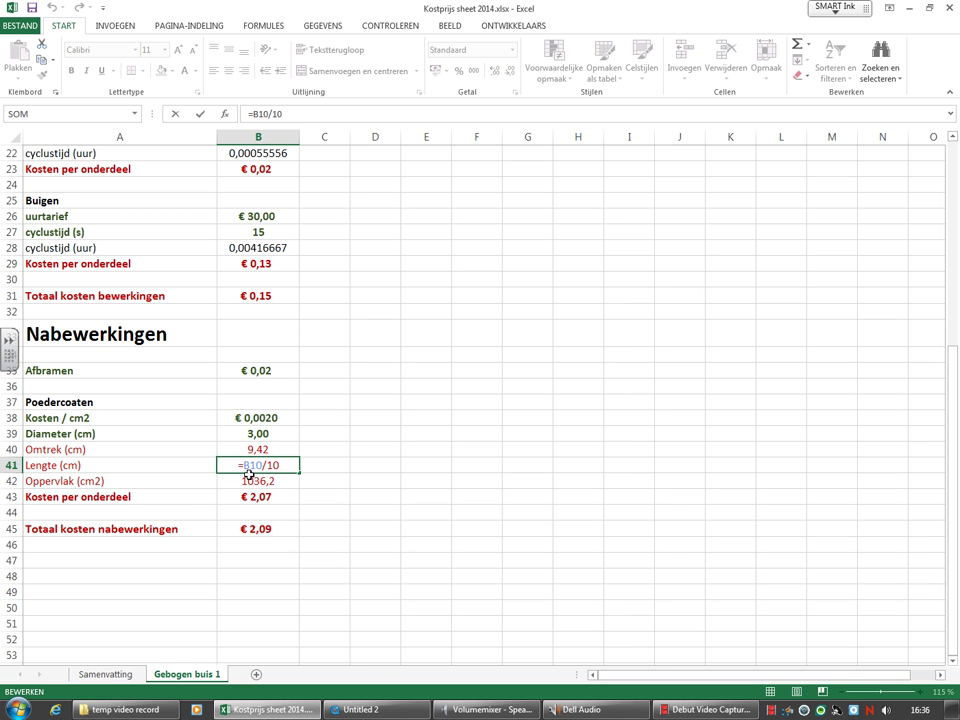
scroll(312, 464, up, 2)
scroll(312, 464, up, 3)
scroll(313, 463, up, 2)
scroll(290, 430, down, 1)
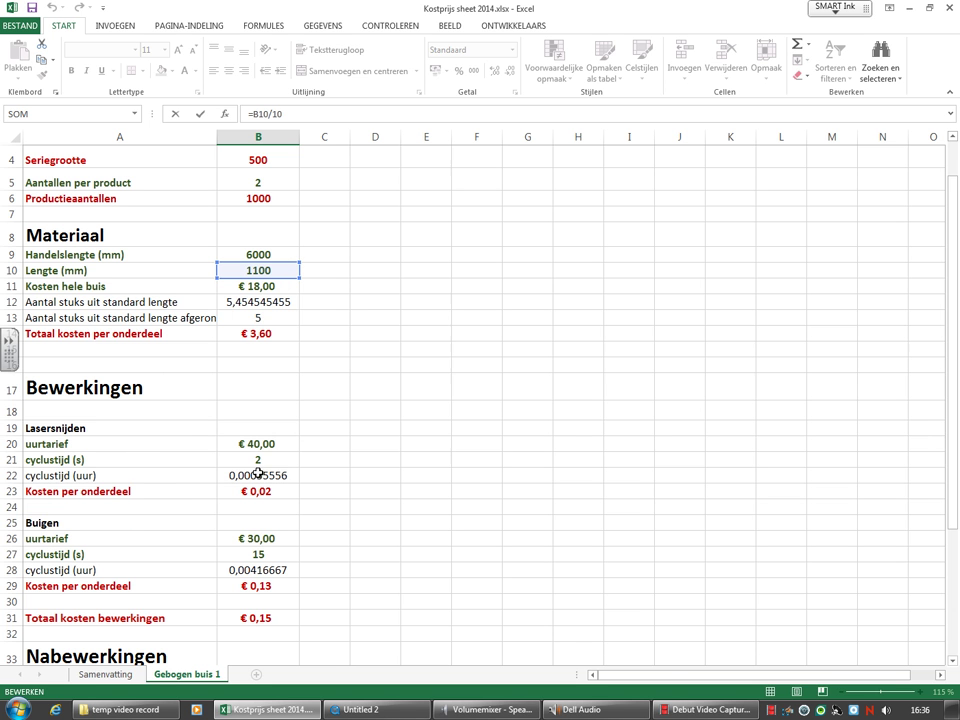
scroll(236, 510, down, 4)
scroll(279, 573, down, 1)
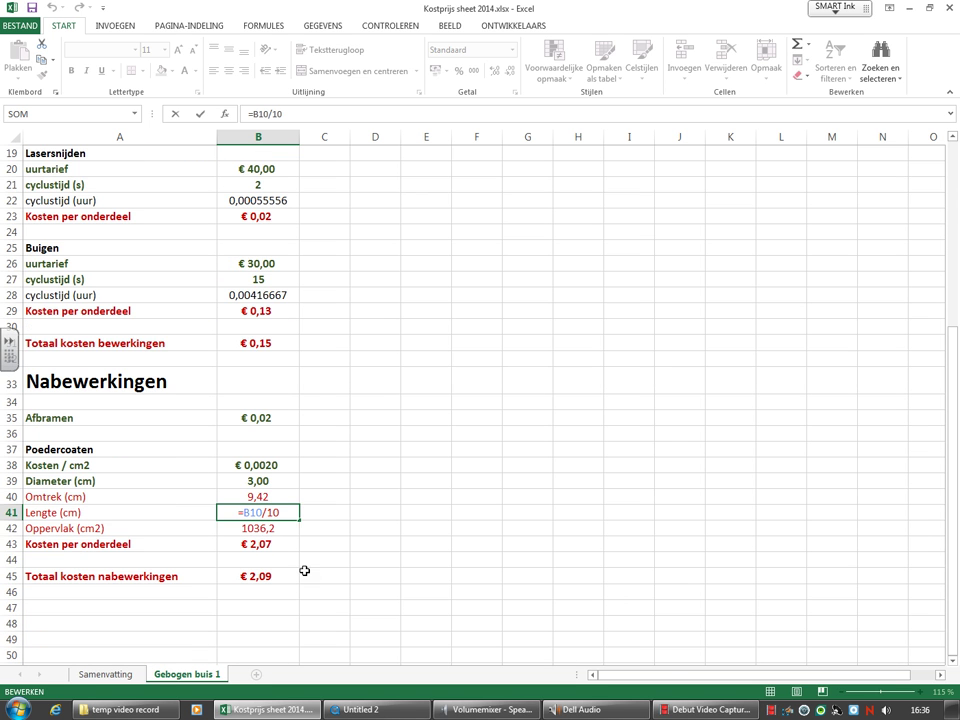
click(304, 571)
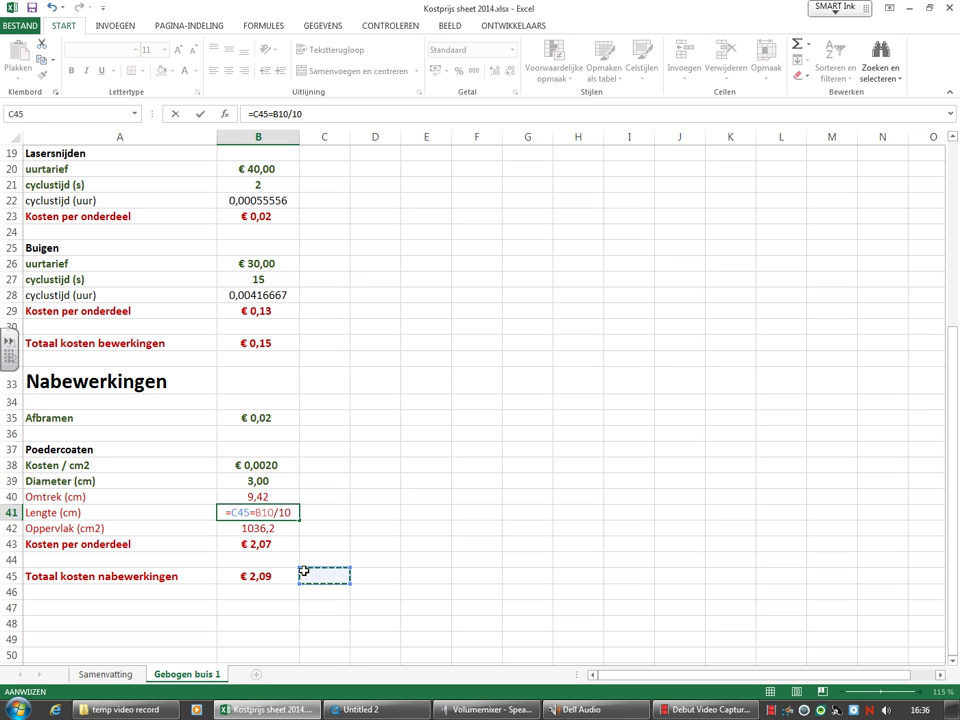
key(Escape)
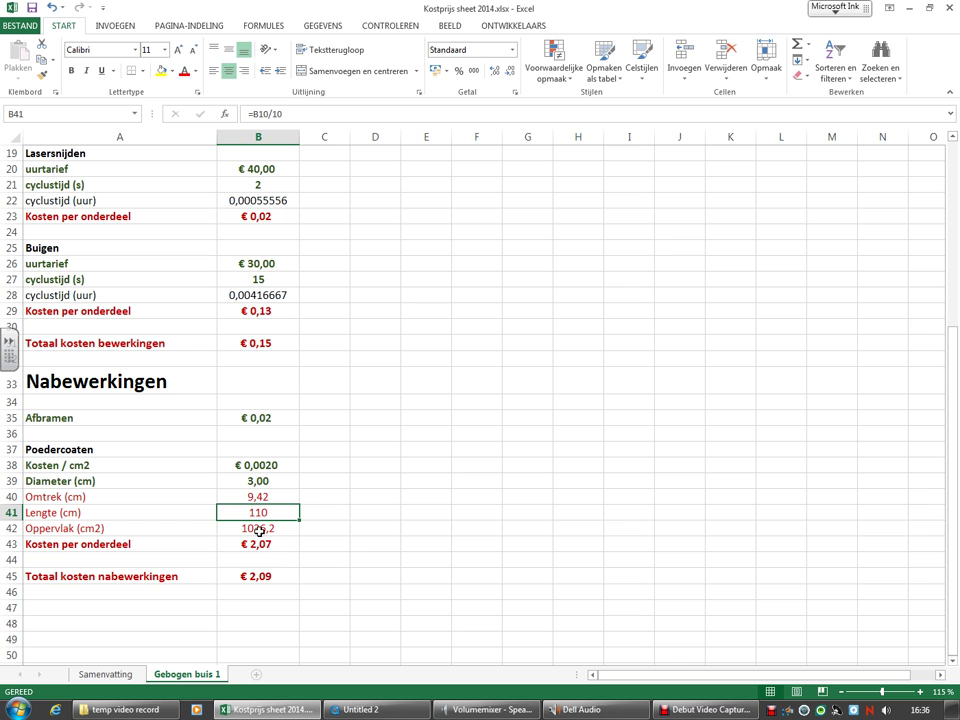
click(259, 532)
double_click(287, 529)
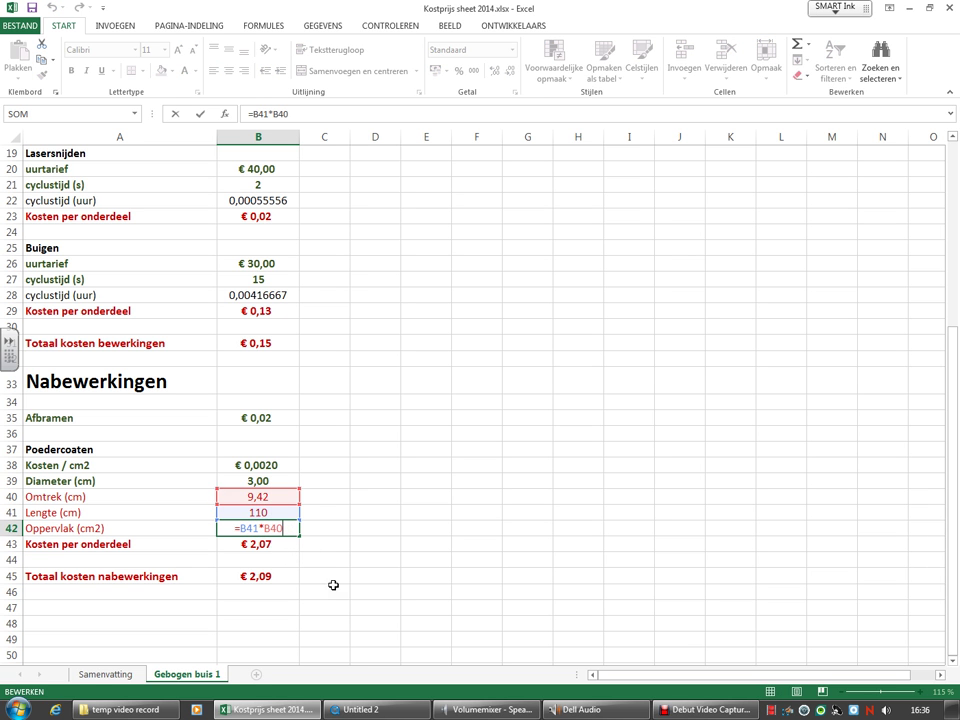
Review the Oppervlak and Kosten per onderdeel formulas without changing them.
click(332, 578)
scroll(262, 520, down, 1)
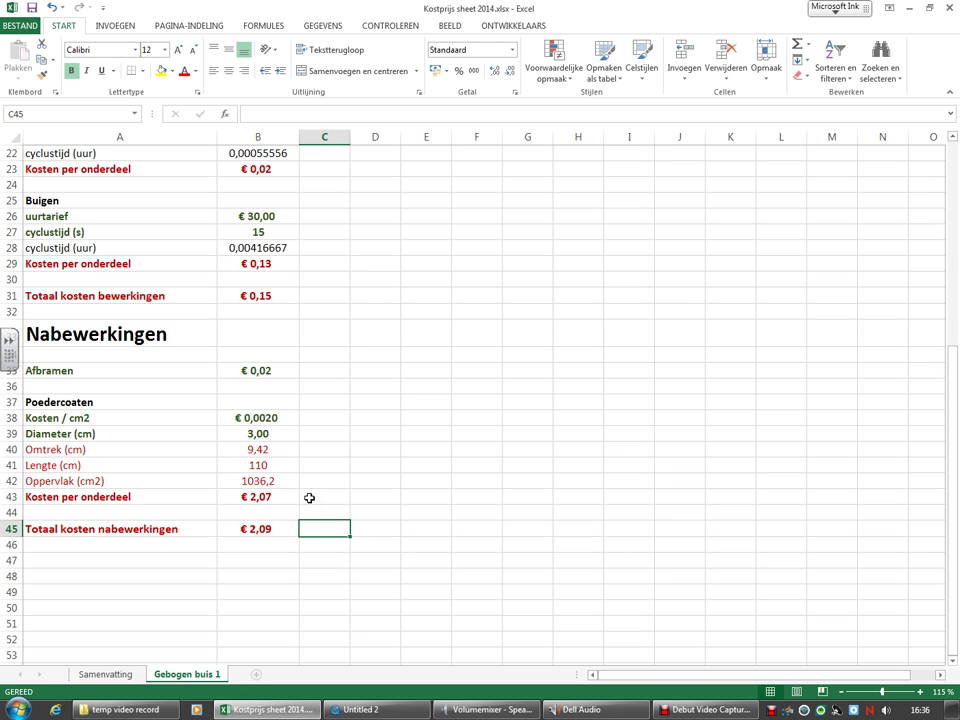
double_click(272, 496)
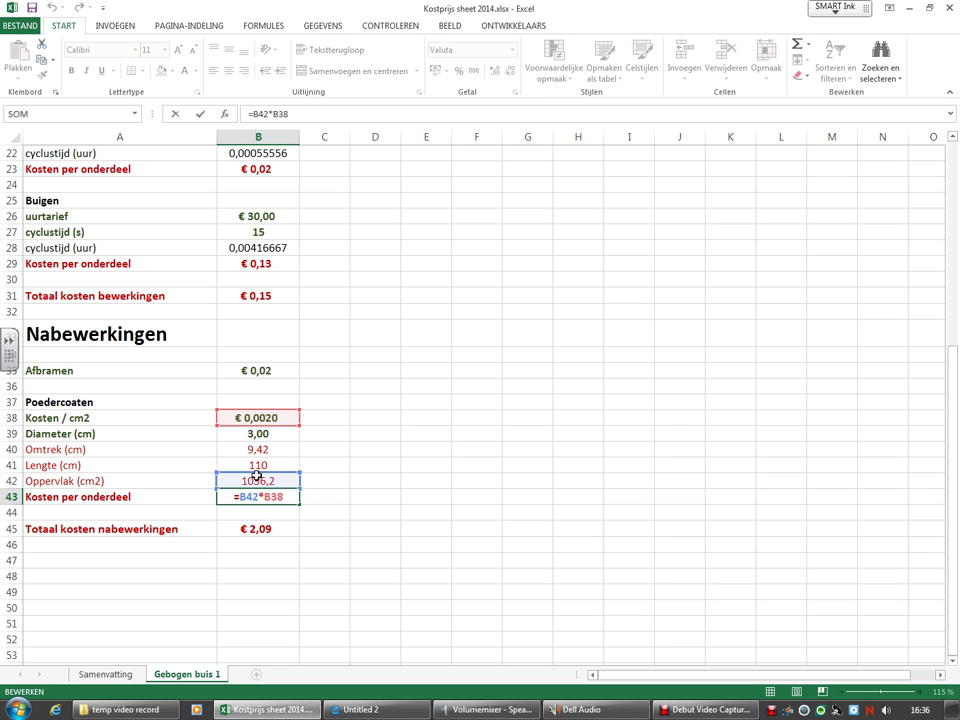
click(321, 544)
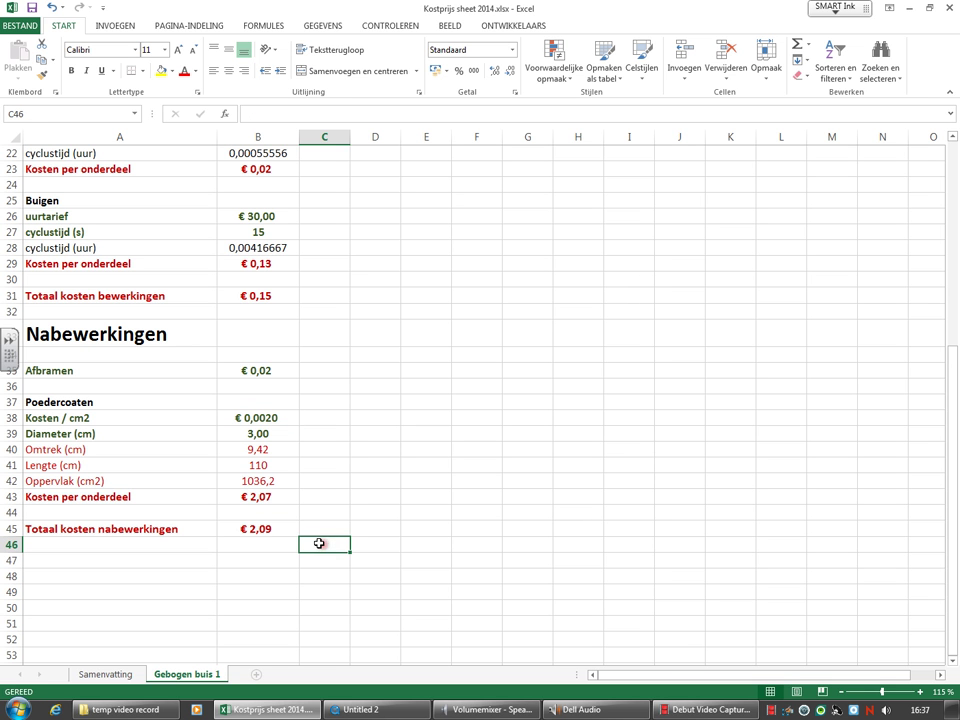
click(262, 529)
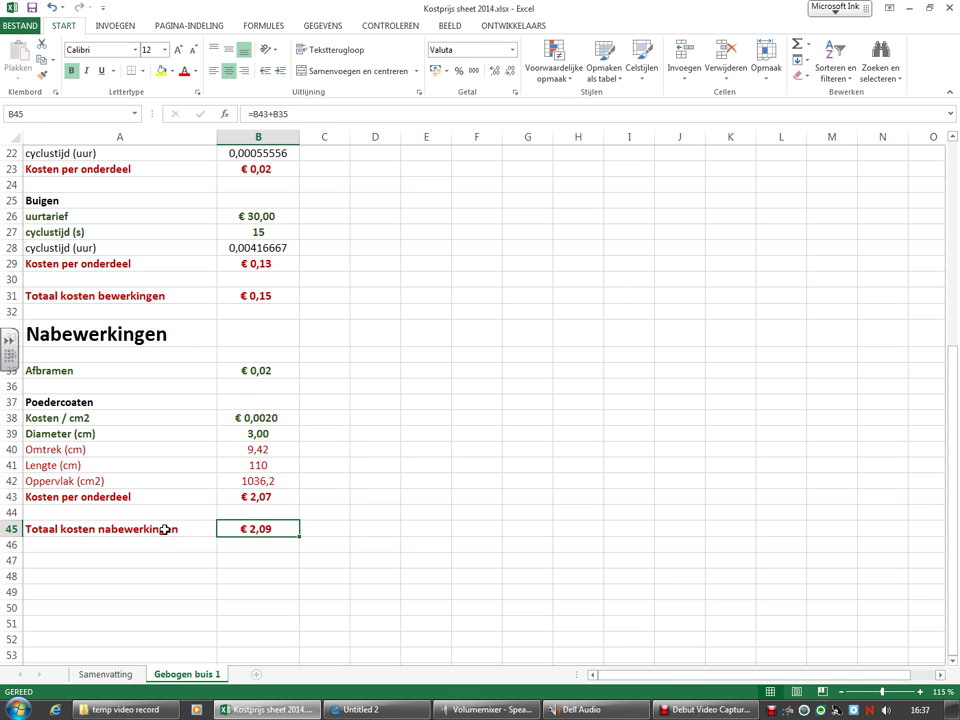
click(275, 496)
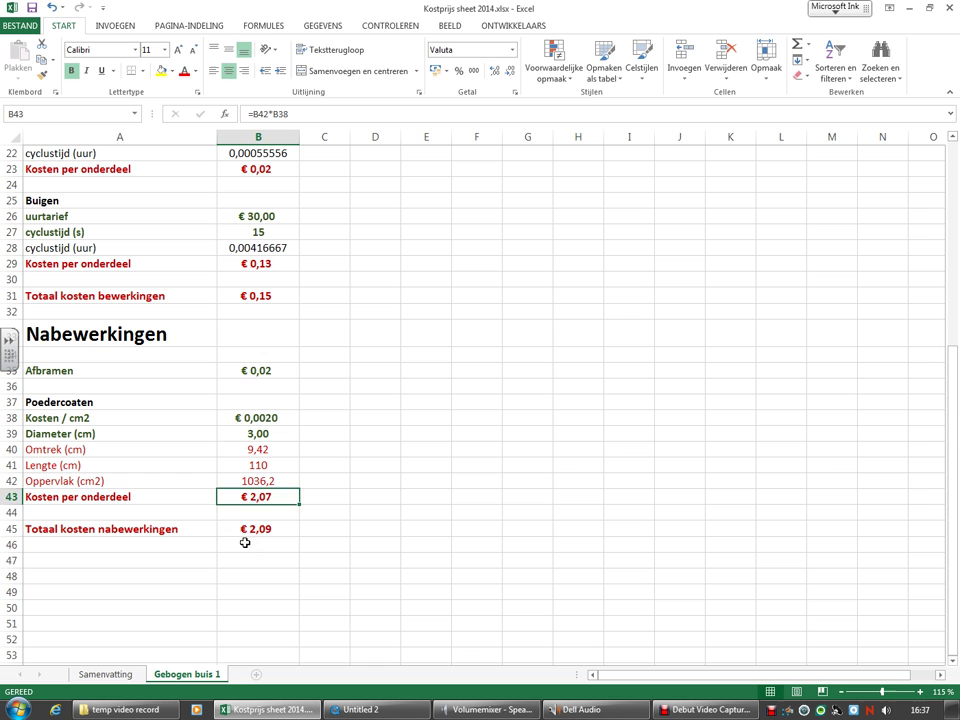
Set Totaal kosten nabewerkingen in B45 to =B43+B35, giving € 2,09.
double_click(255, 532)
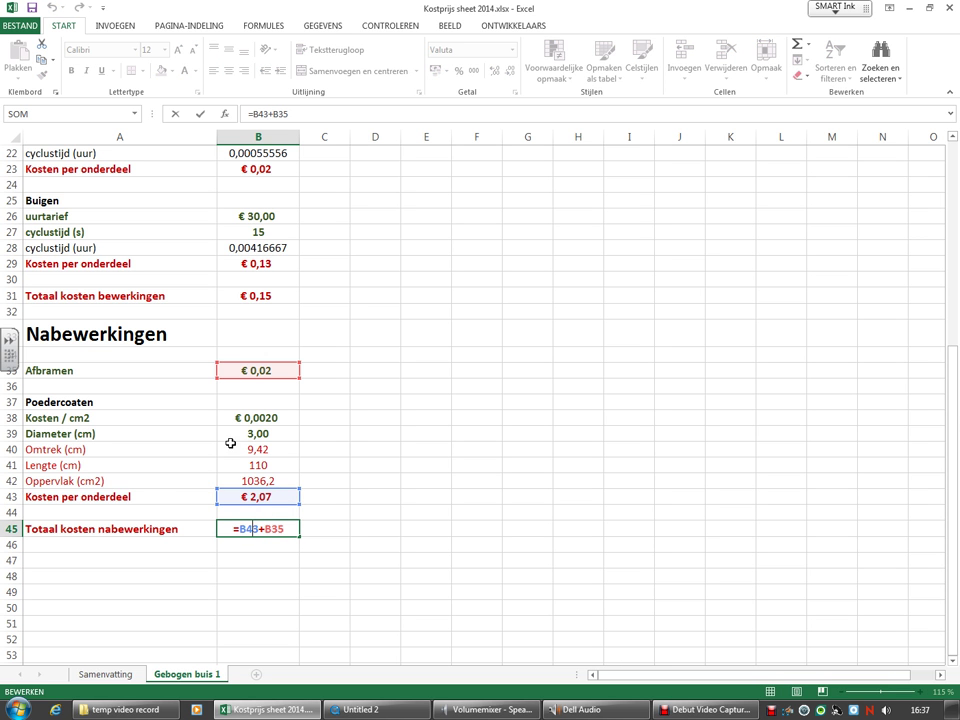
click(270, 589)
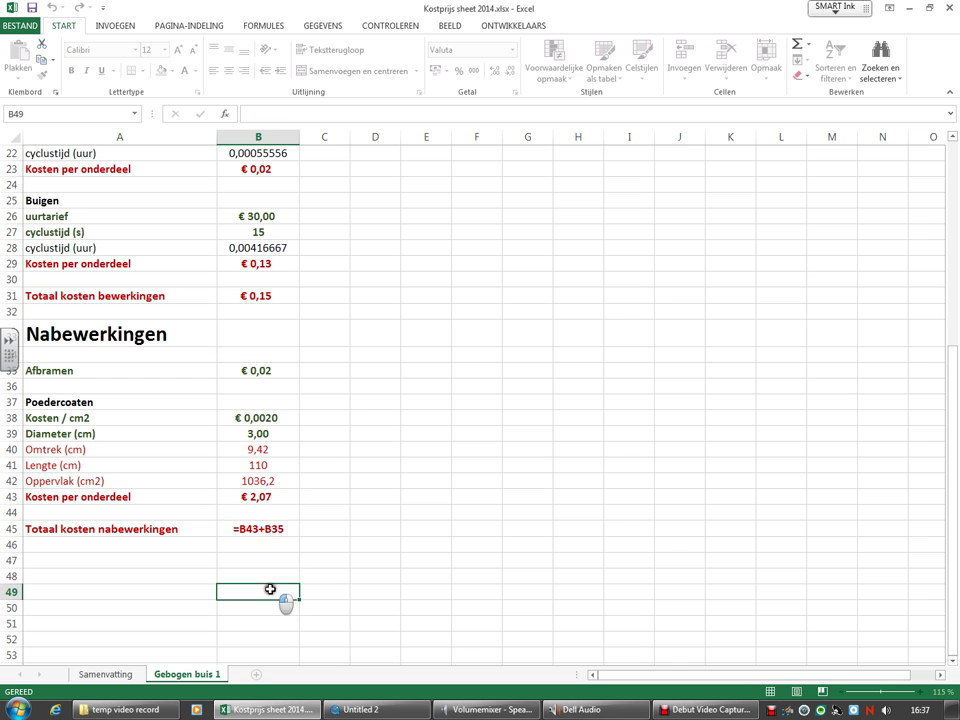
click(283, 529)
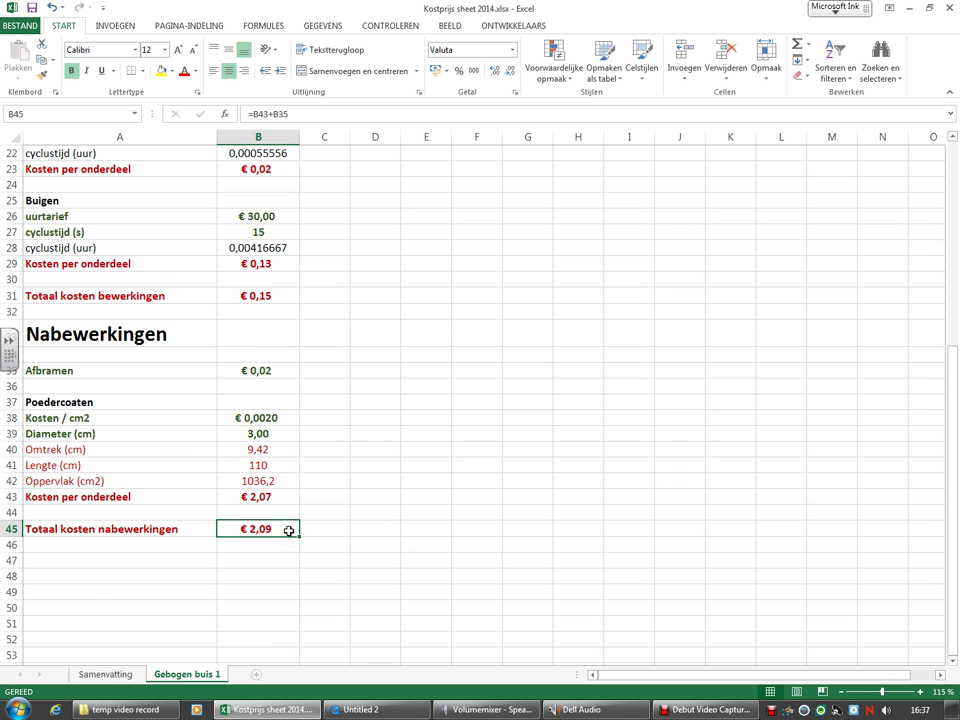
scroll(269, 531, up, 3)
scroll(269, 531, up, 4)
scroll(231, 424, down, 2)
scroll(225, 426, down, 1)
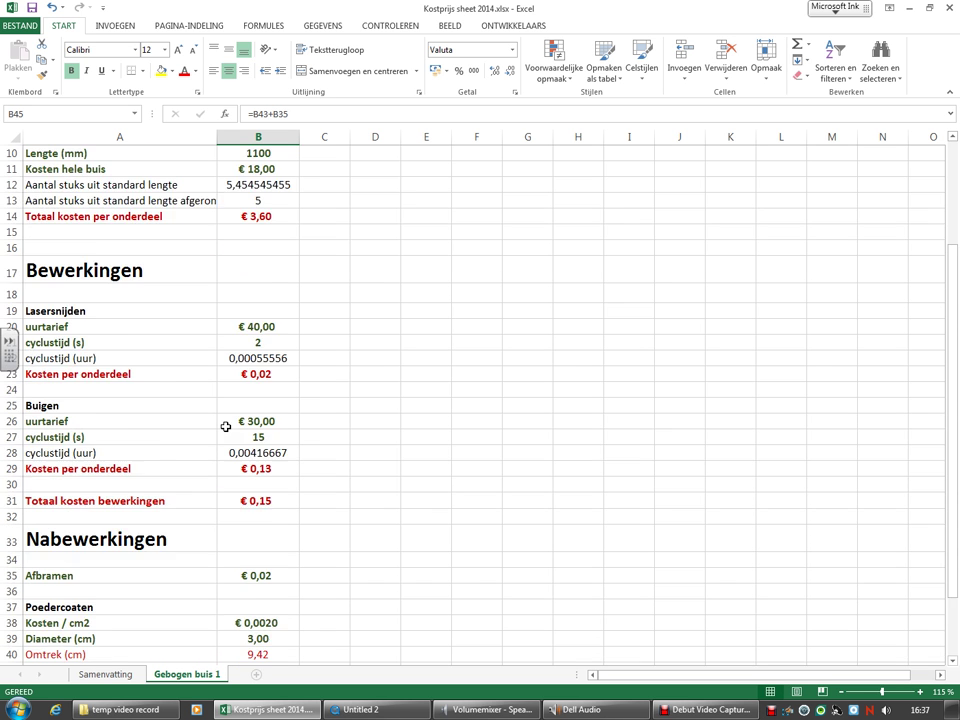
scroll(223, 431, down, 3)
scroll(146, 313, up, 3)
scroll(236, 371, up, 3)
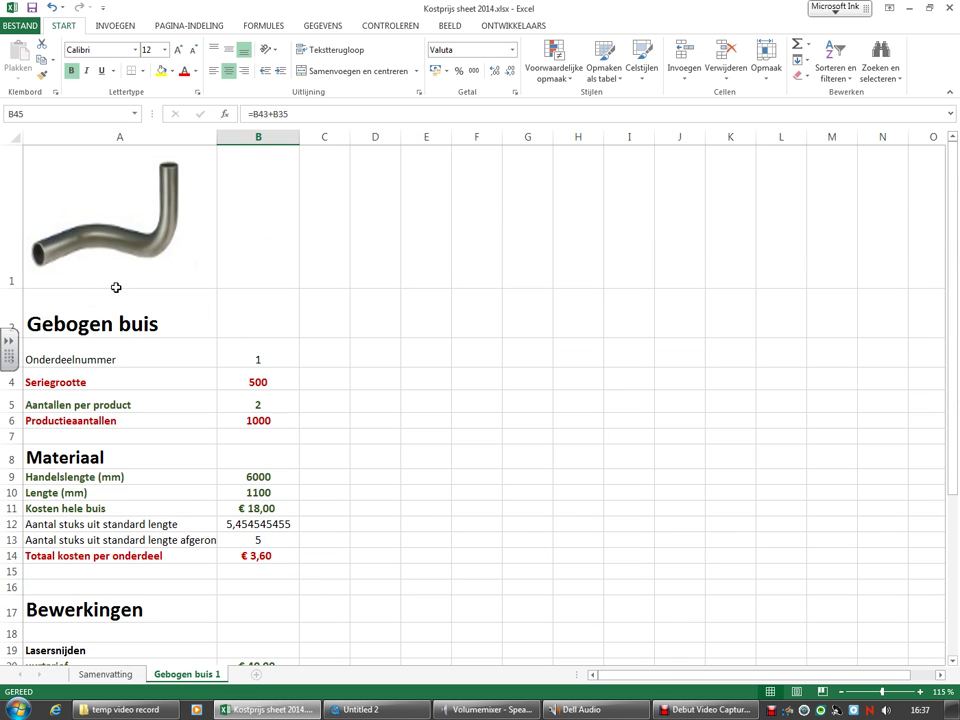
scroll(150, 332, down, 1)
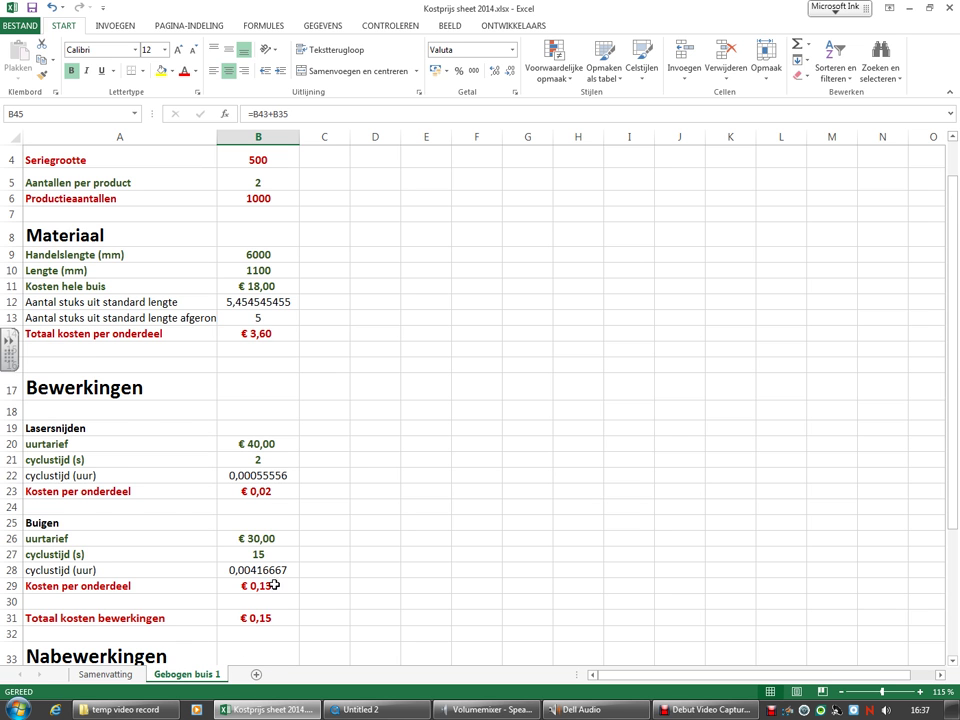
scroll(263, 309, up, 1)
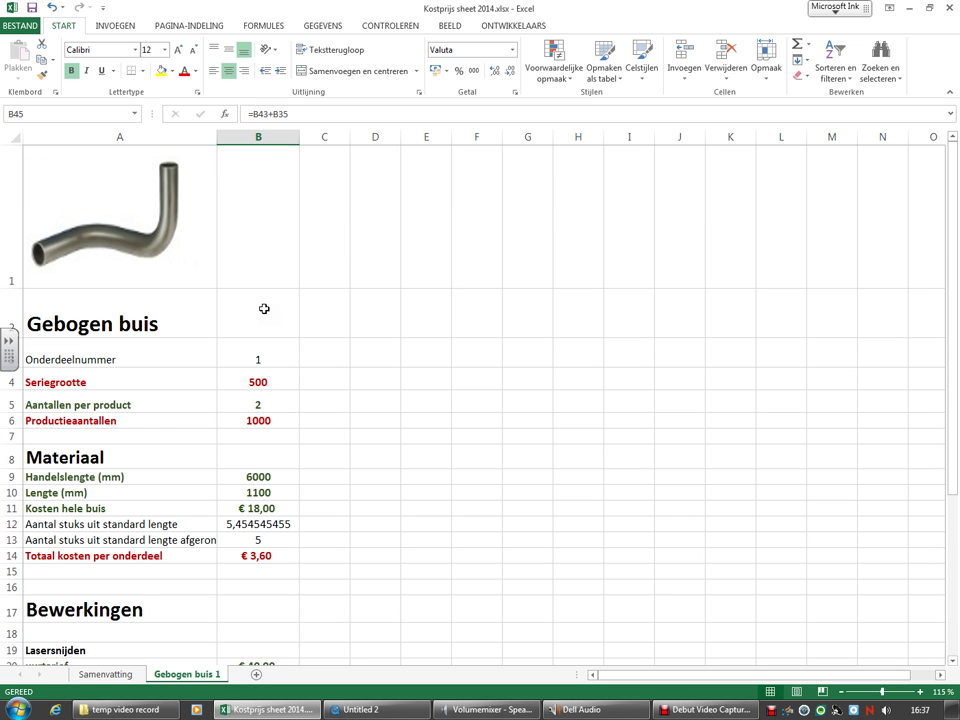
Make a copy of the Gebogen buis 1 sheet with Verplaatsen of kopiëren.
right_click(200, 676)
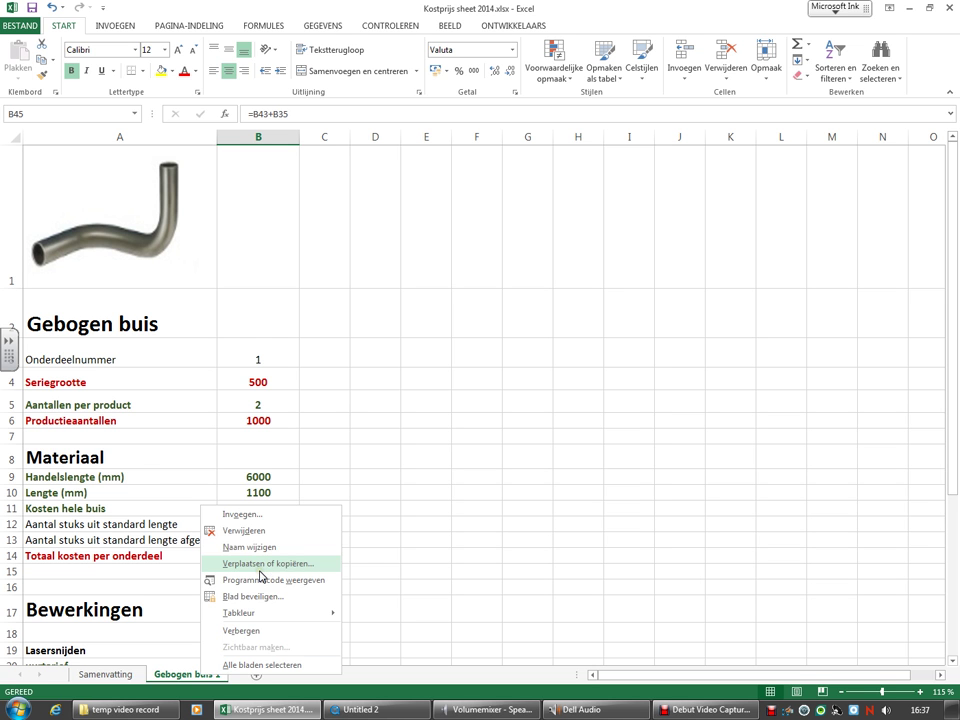
click(261, 564)
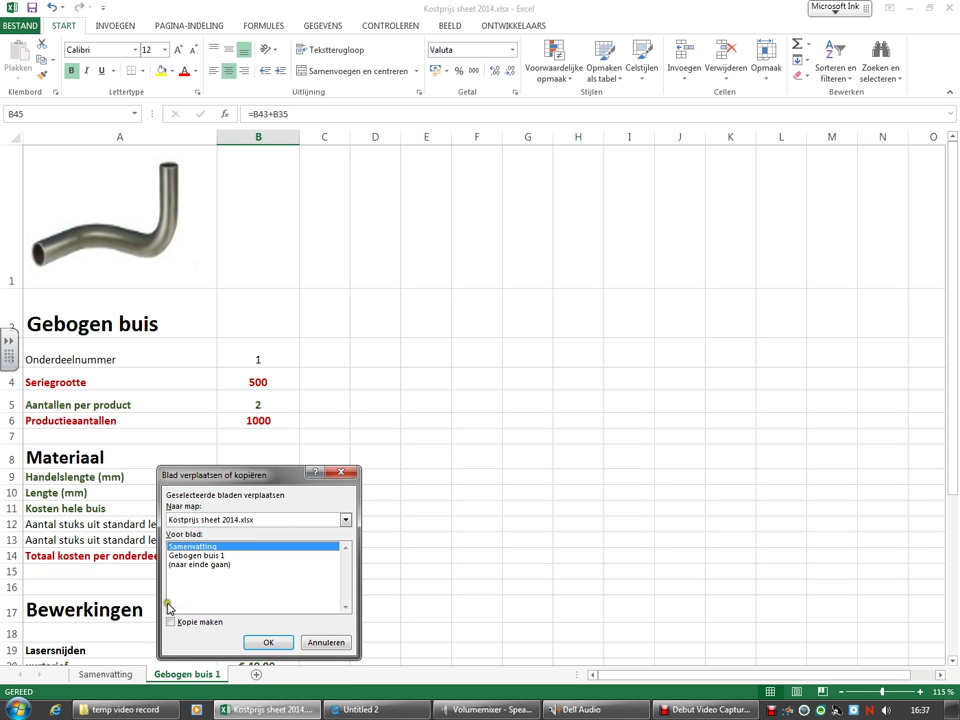
click(172, 623)
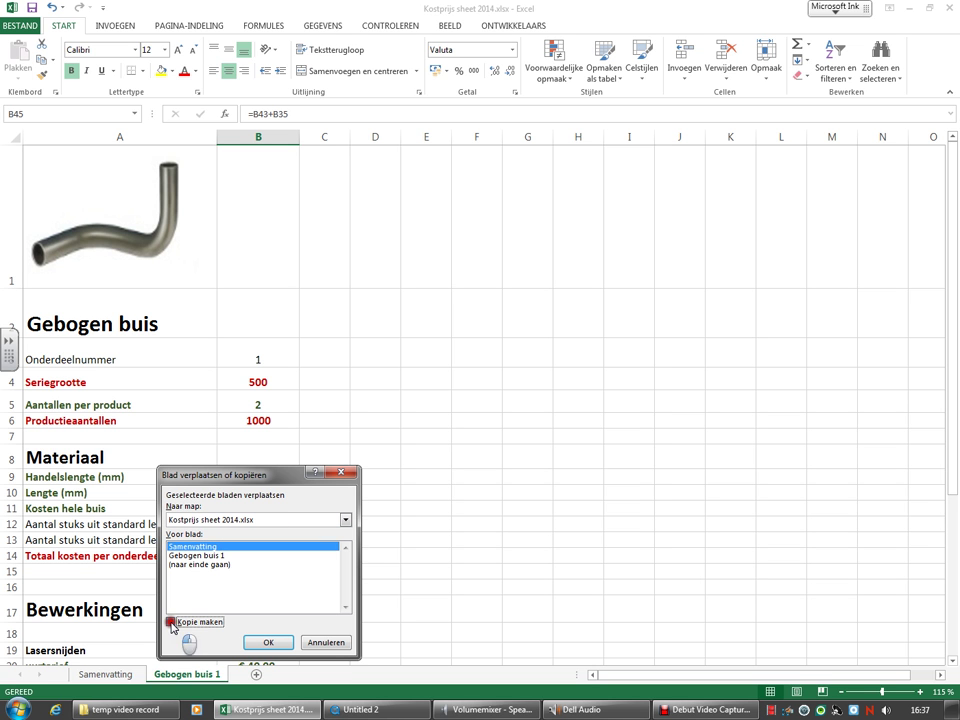
click(190, 556)
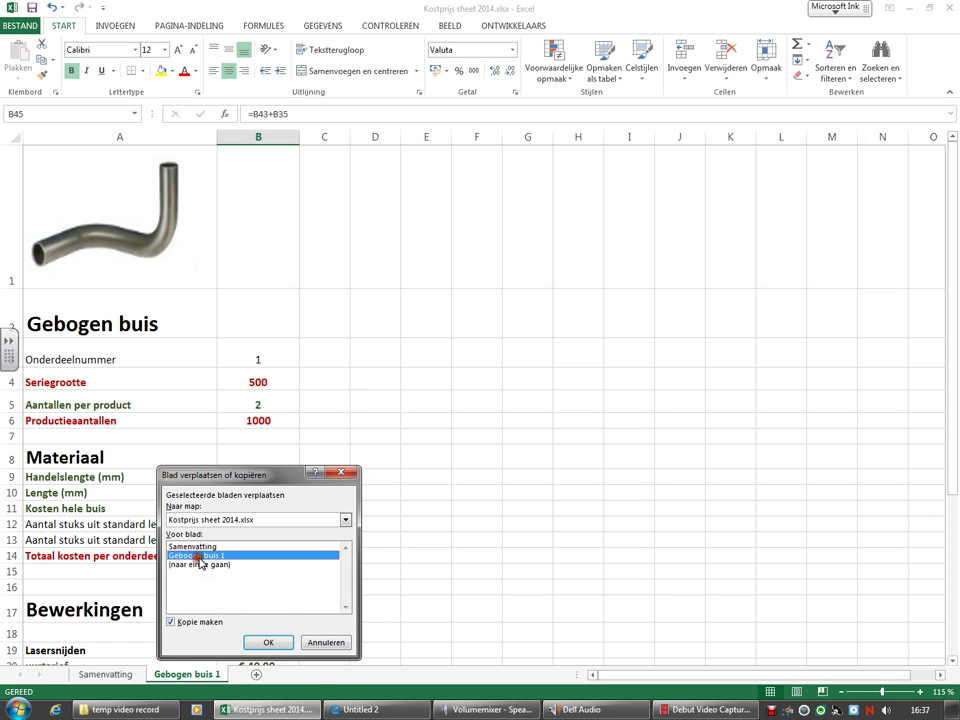
click(278, 644)
click(418, 680)
Move the copied sheet directly after Gebogen buis 1 and type the name 'sheet metal 02'.
drag(230, 676, 214, 676)
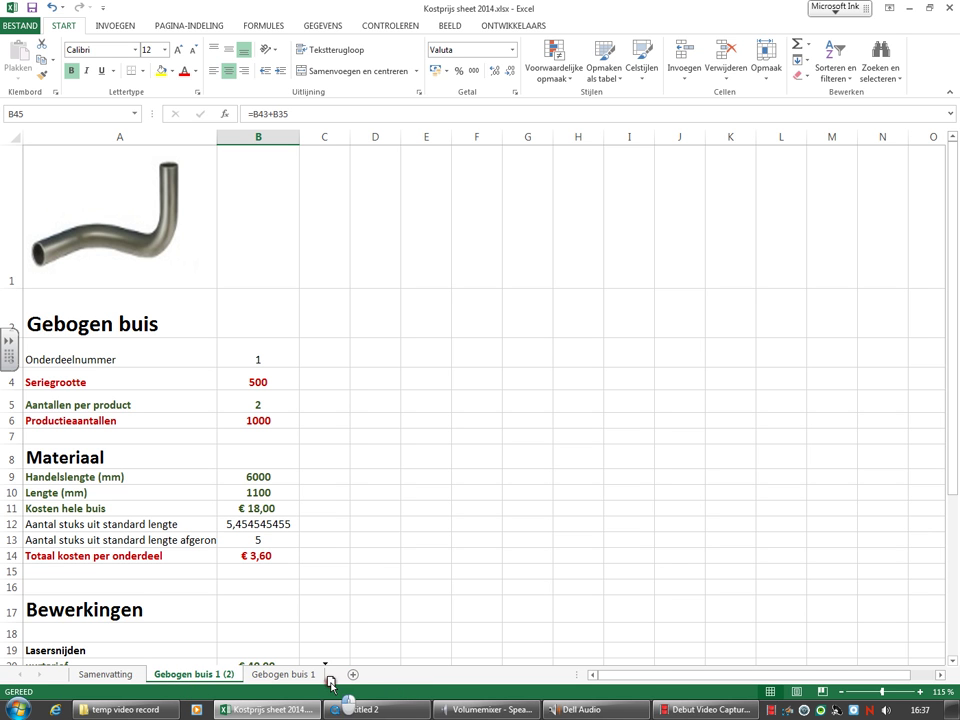
drag(214, 676, 330, 678)
drag(240, 676, 301, 685)
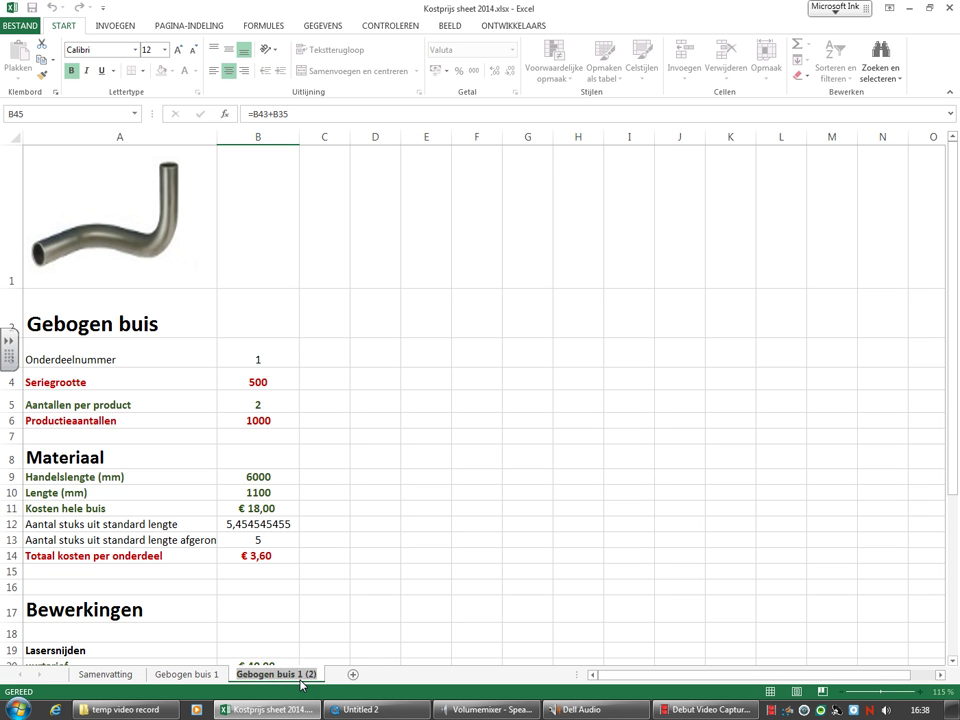
double_click(301, 684)
text(sheet metal)
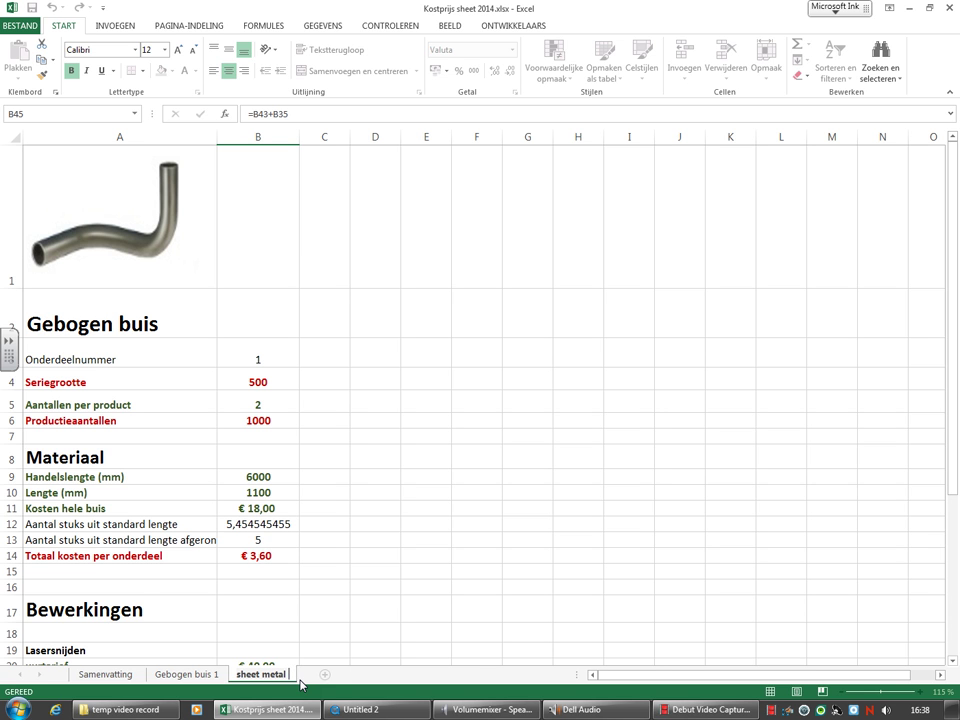
text( 0)
text(2)
Confirm the copy's name 'sheet metal 02' and rename the original tab to 'Gebogen buis 01'.
key(Return)
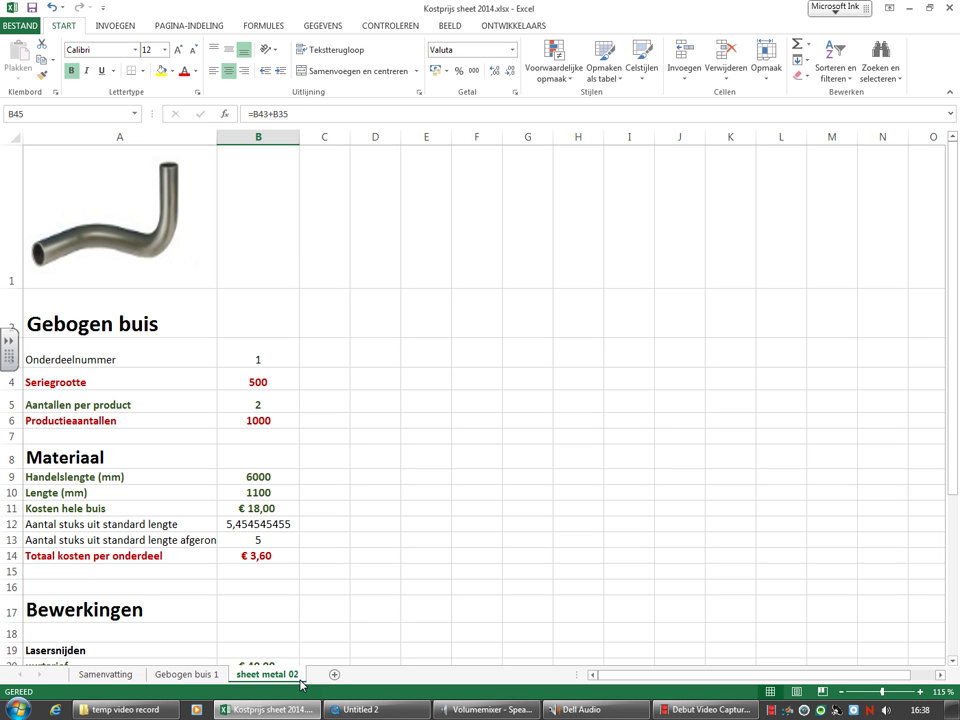
drag(192, 675, 219, 675)
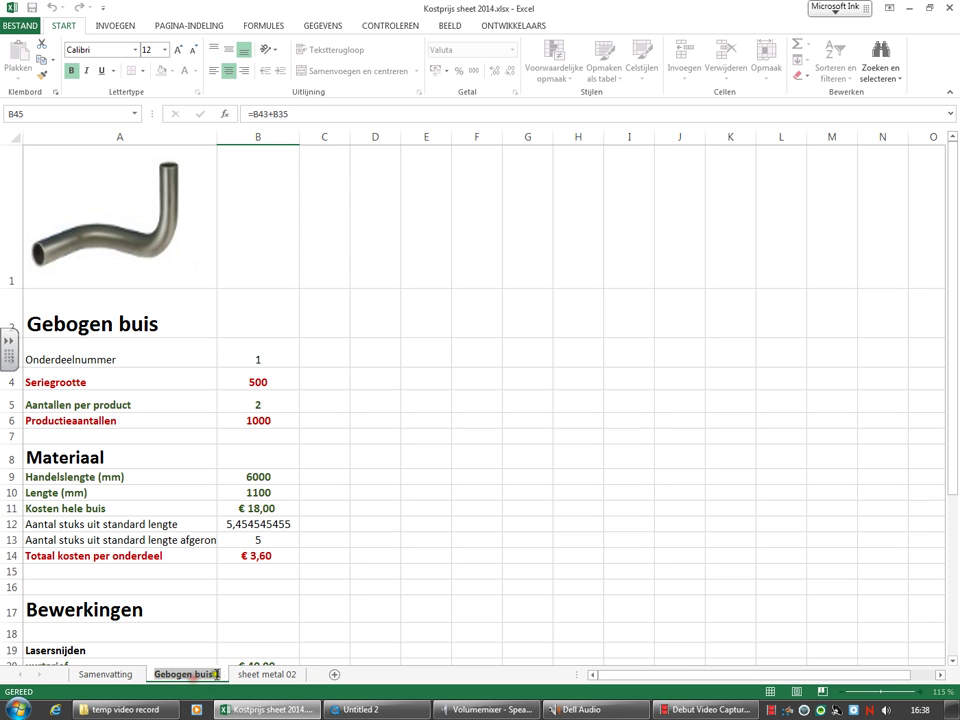
key(BackSpace)
text(02)
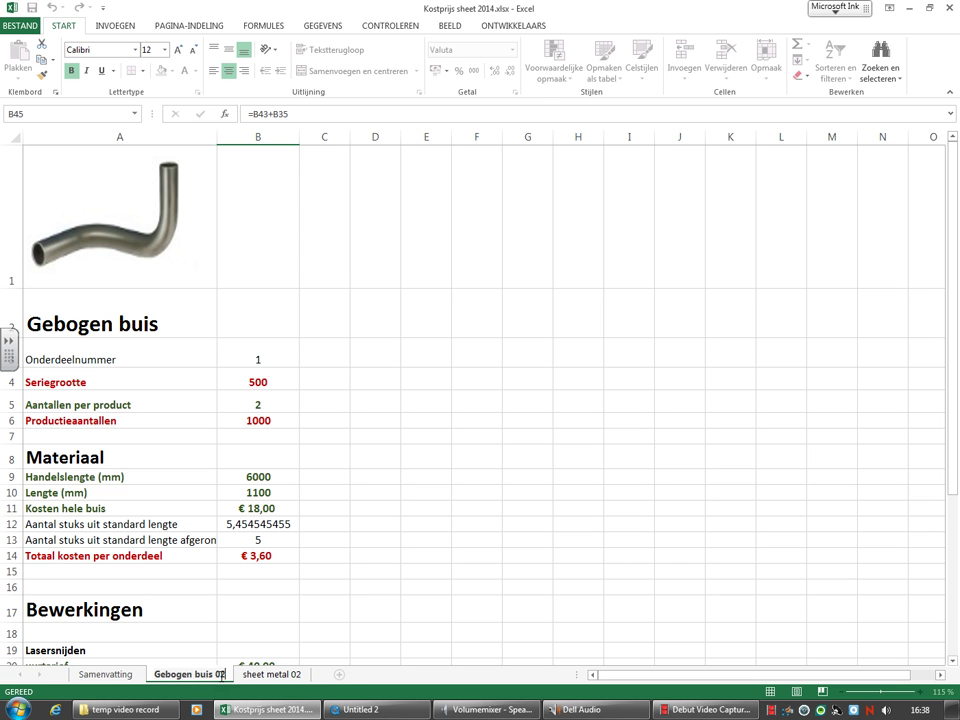
key(Return)
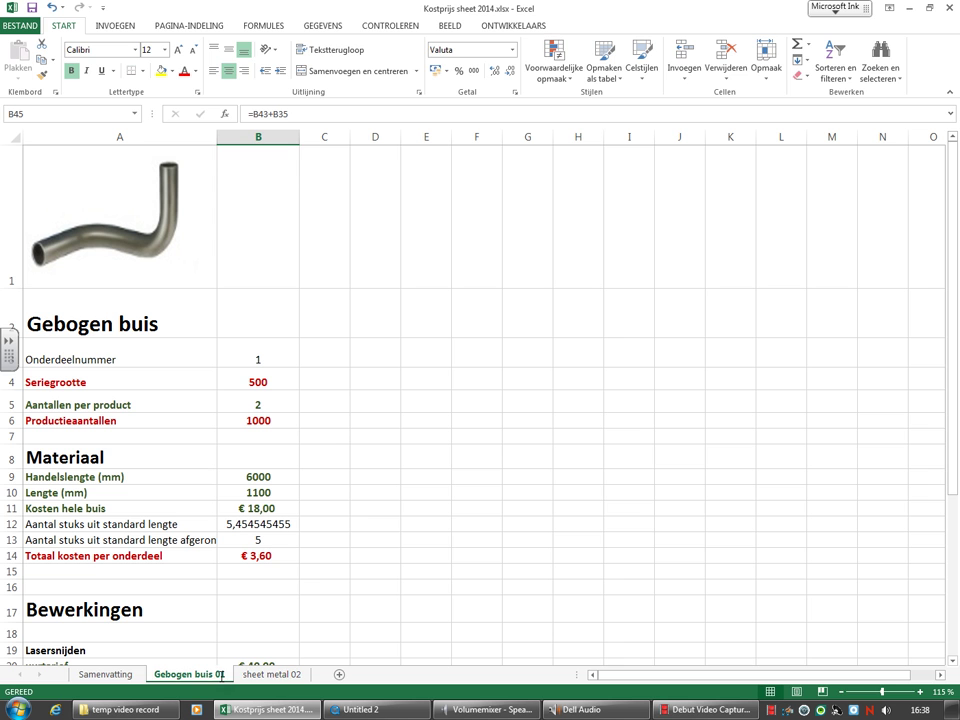
click(256, 675)
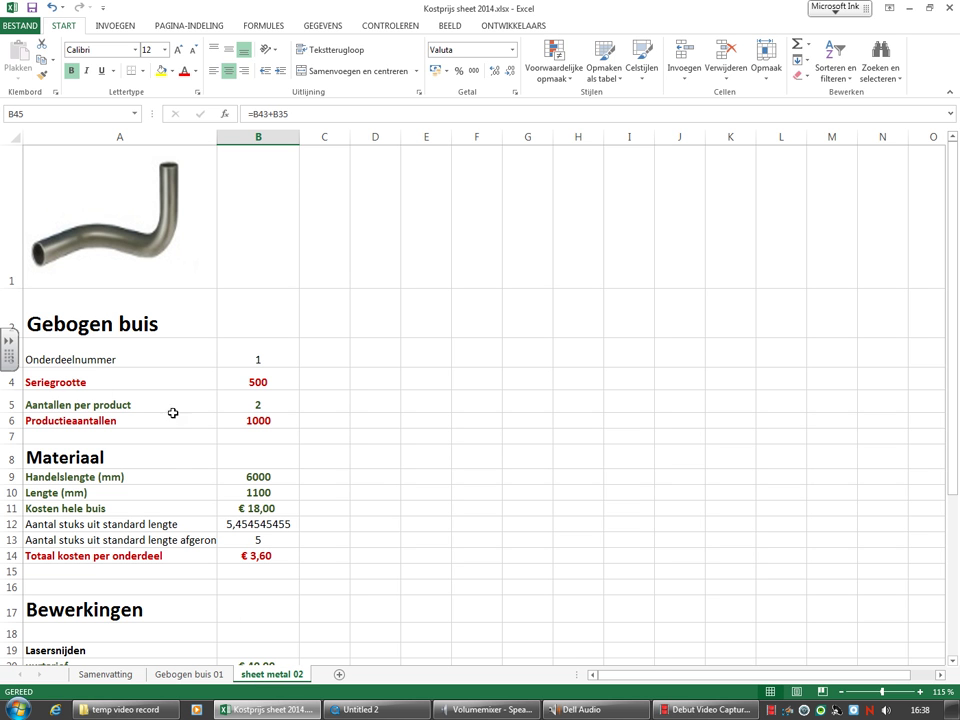
Replace the Buigen heading in cell A25 with Zetten.
scroll(167, 491, down, 1)
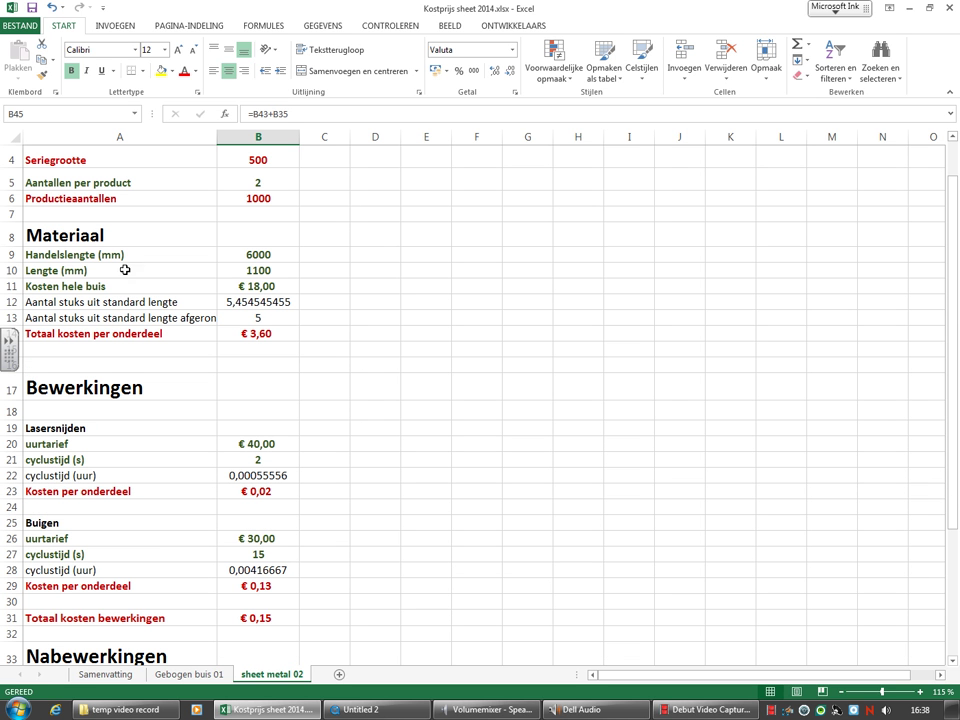
scroll(109, 316, up, 1)
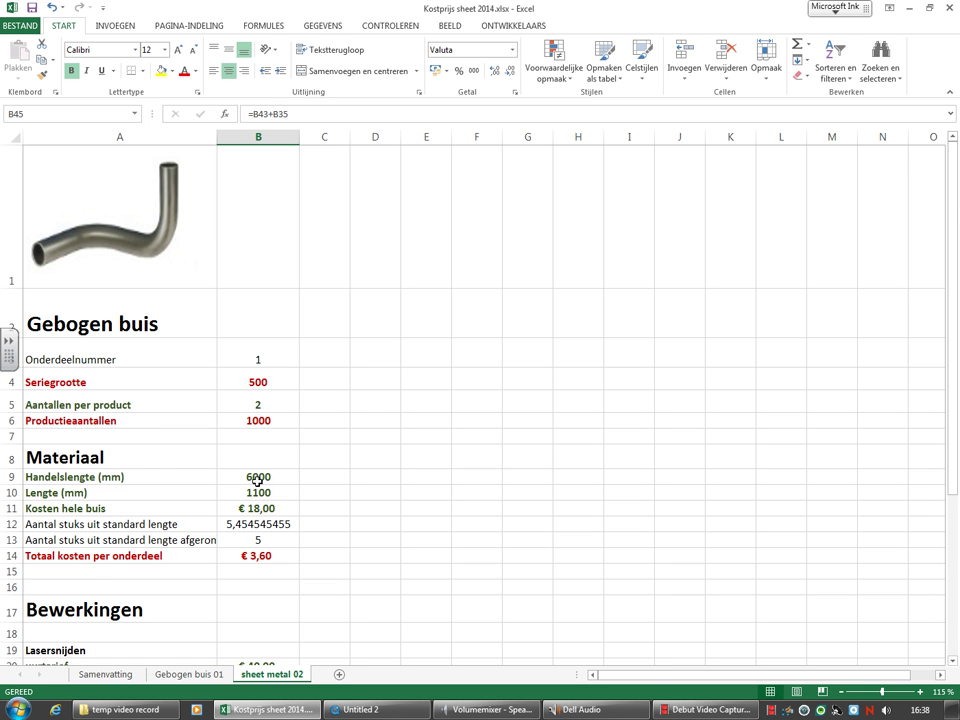
scroll(84, 556, down, 2)
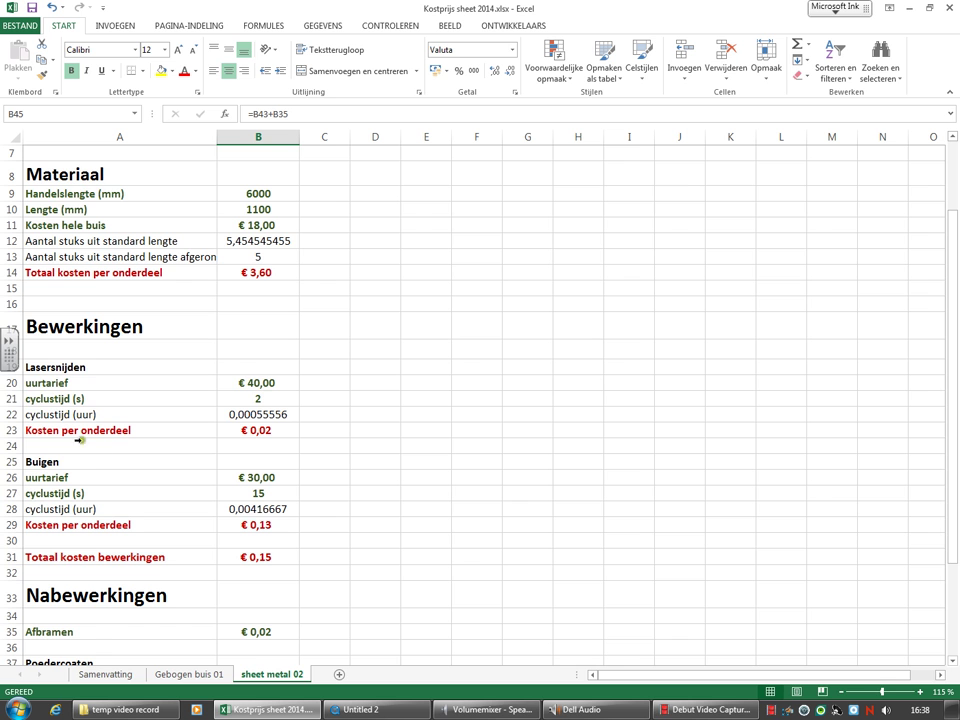
scroll(90, 497, down, 1)
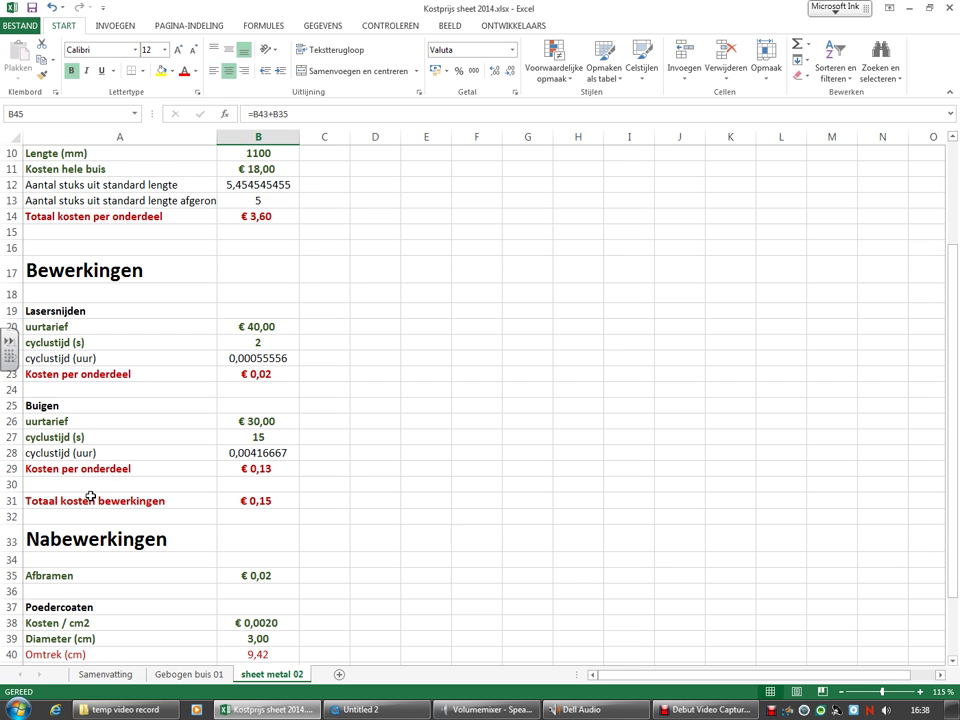
double_click(45, 405)
double_click(45, 405)
text(Zetten)
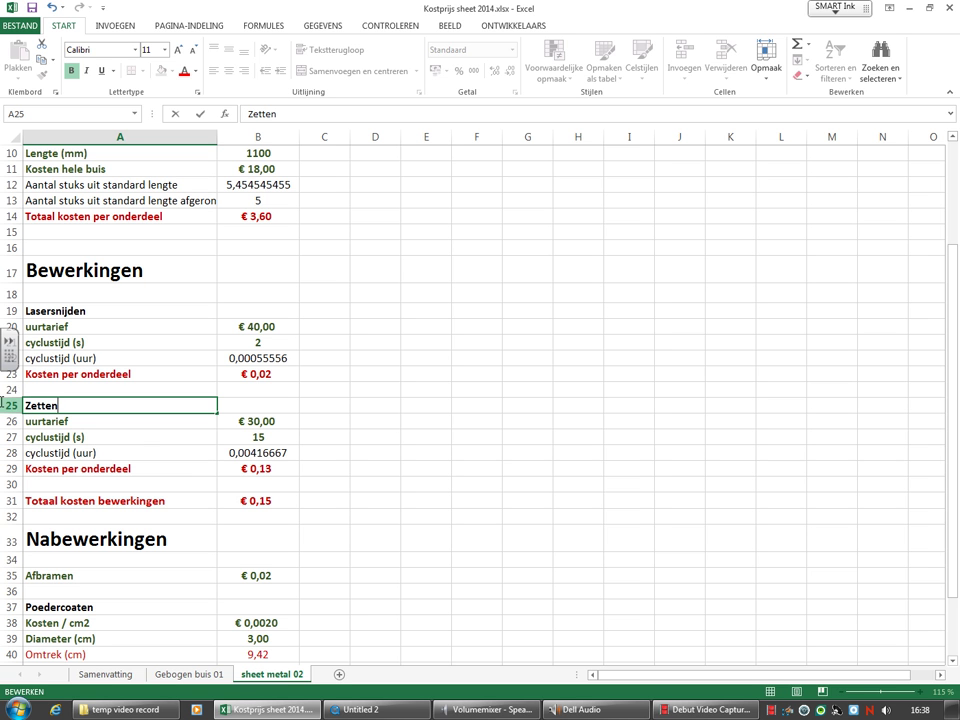
click(118, 482)
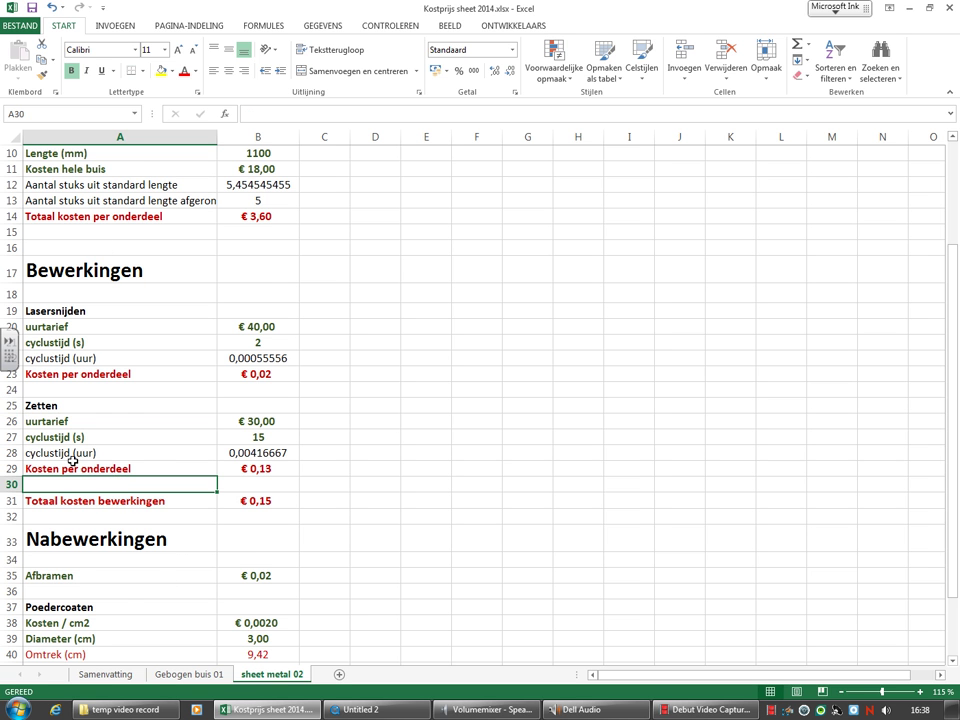
Review the sheet metal 02 sheet back up to the Gebogen buis title in A2.
scroll(233, 472, down, 2)
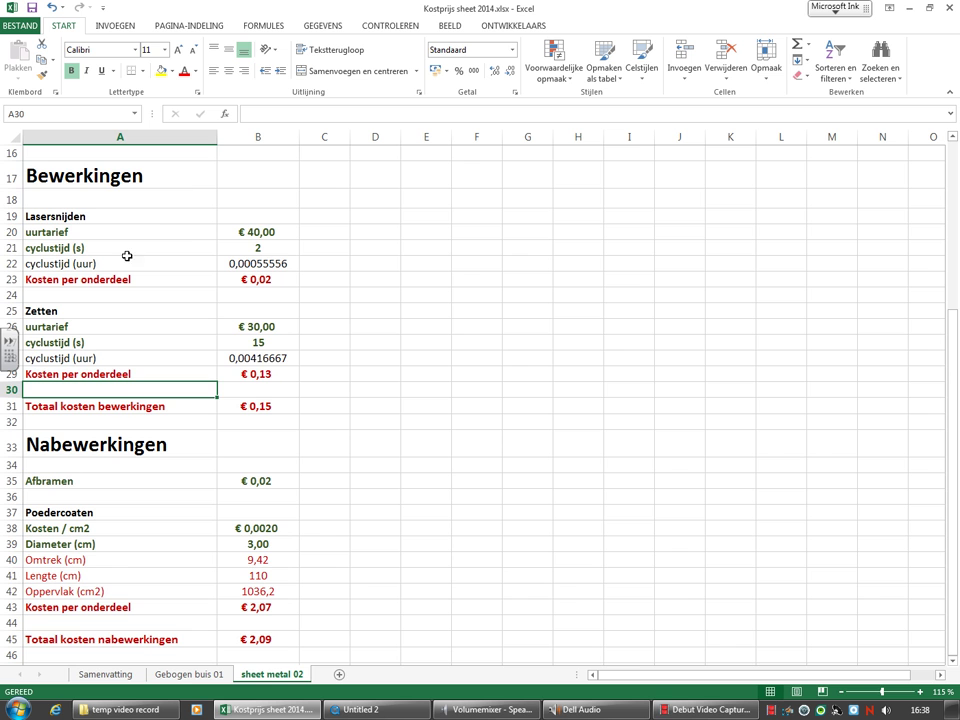
scroll(221, 300, up, 5)
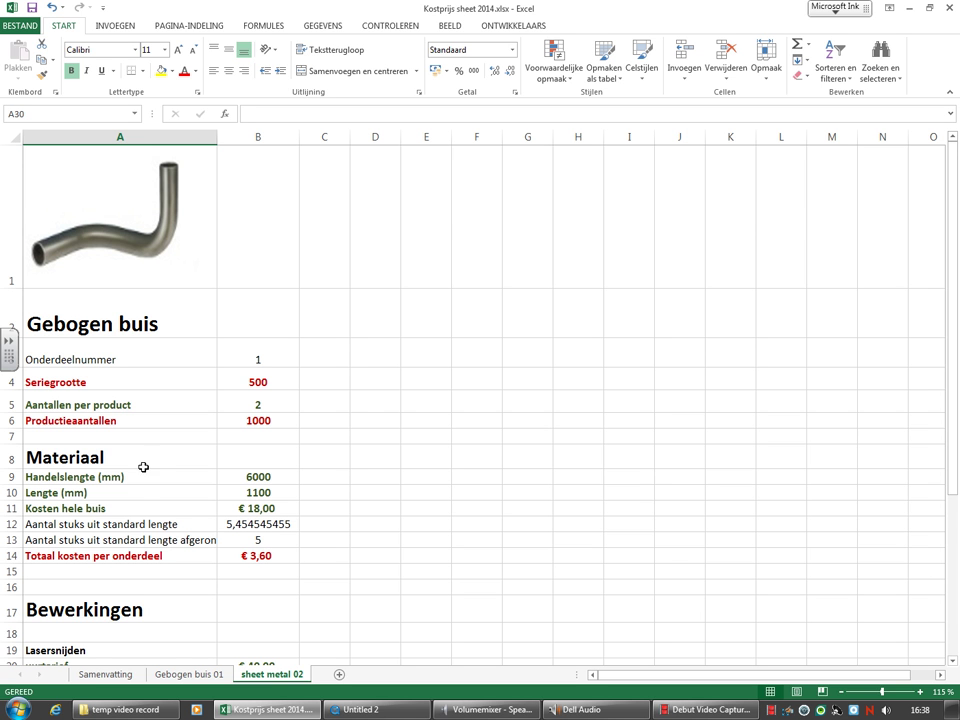
scroll(150, 540, down, 1)
scroll(160, 541, down, 2)
scroll(152, 375, up, 2)
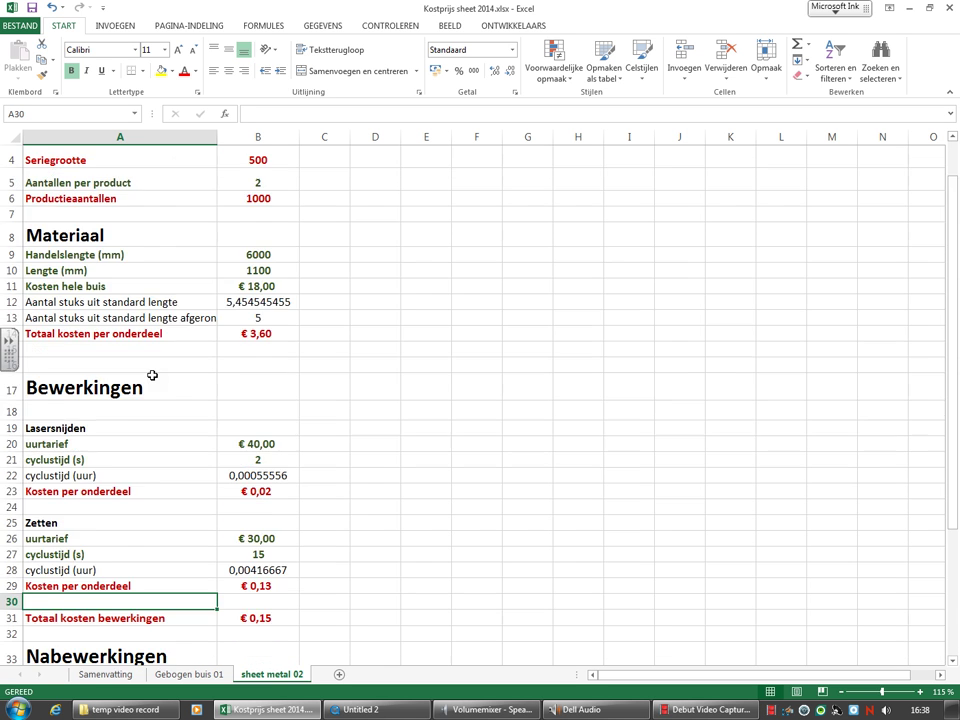
scroll(178, 330, up, 1)
click(180, 317)
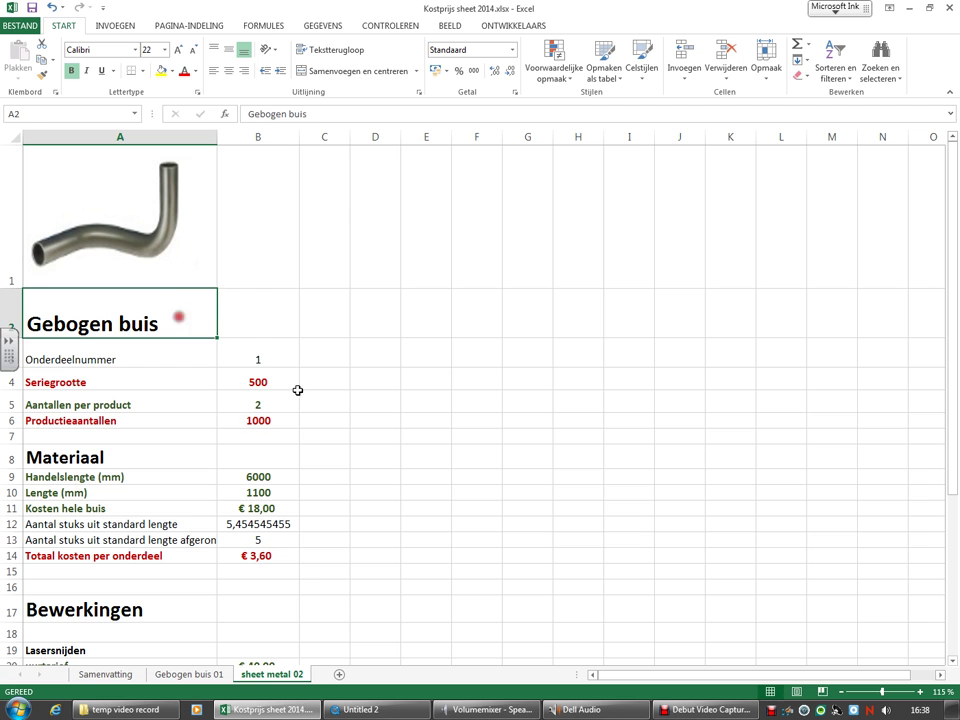
click(330, 589)
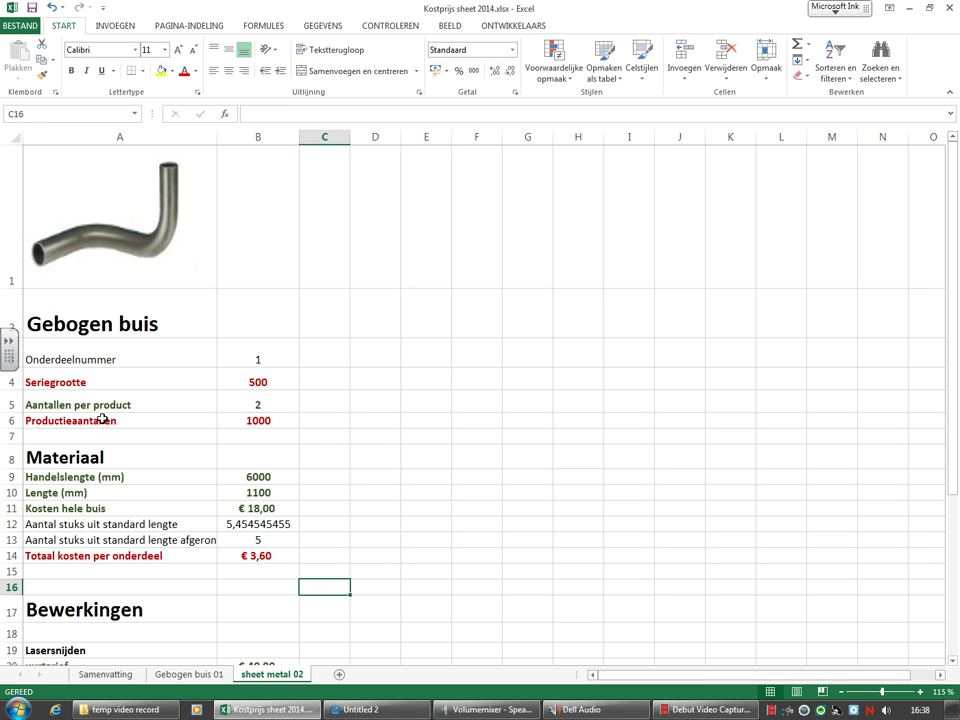
Try moving the sheet metal 02 tab before Gebogen buis 01, leaving it in its original place.
click(242, 675)
drag(242, 675, 222, 685)
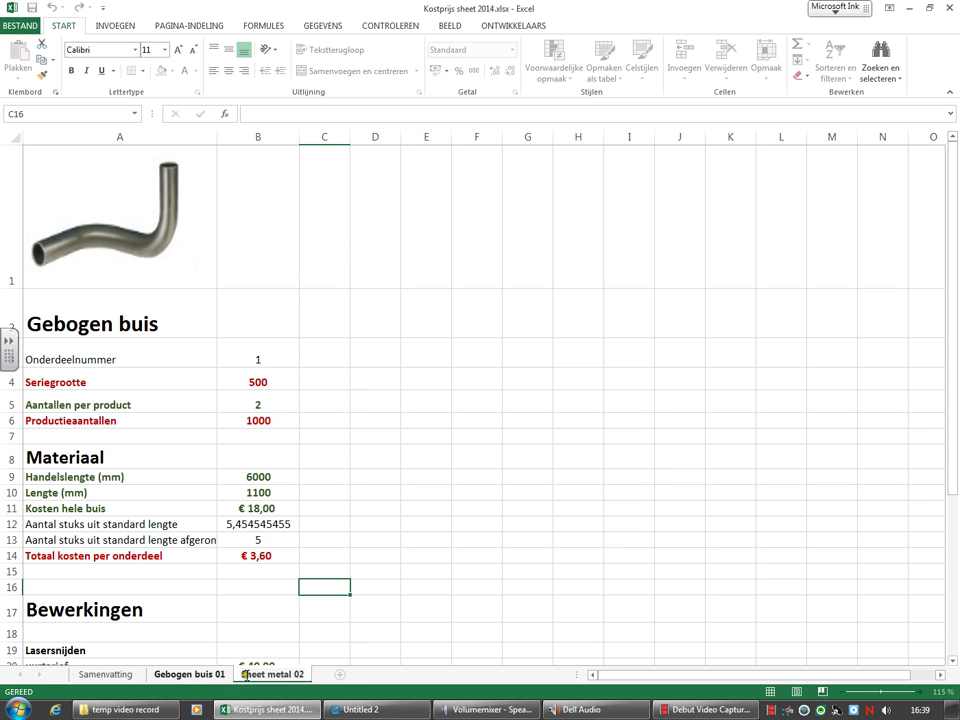
drag(222, 685, 246, 676)
On Gebogen buis 01, select the € 3,60 Totaal kosten per onderdeel in B14.
click(218, 675)
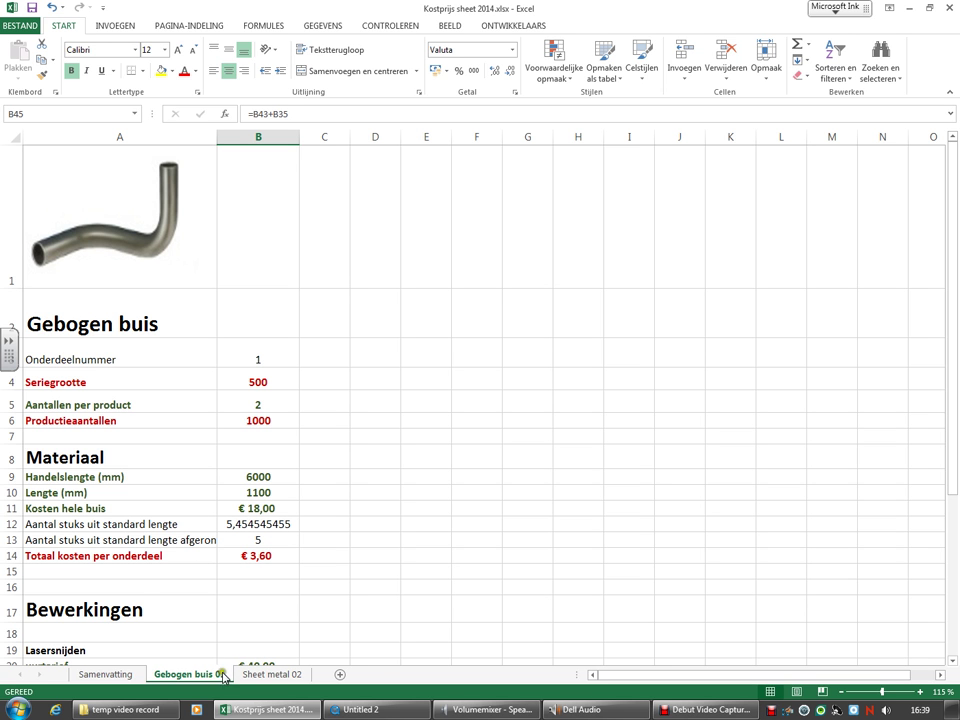
click(242, 612)
scroll(231, 544, down, 1)
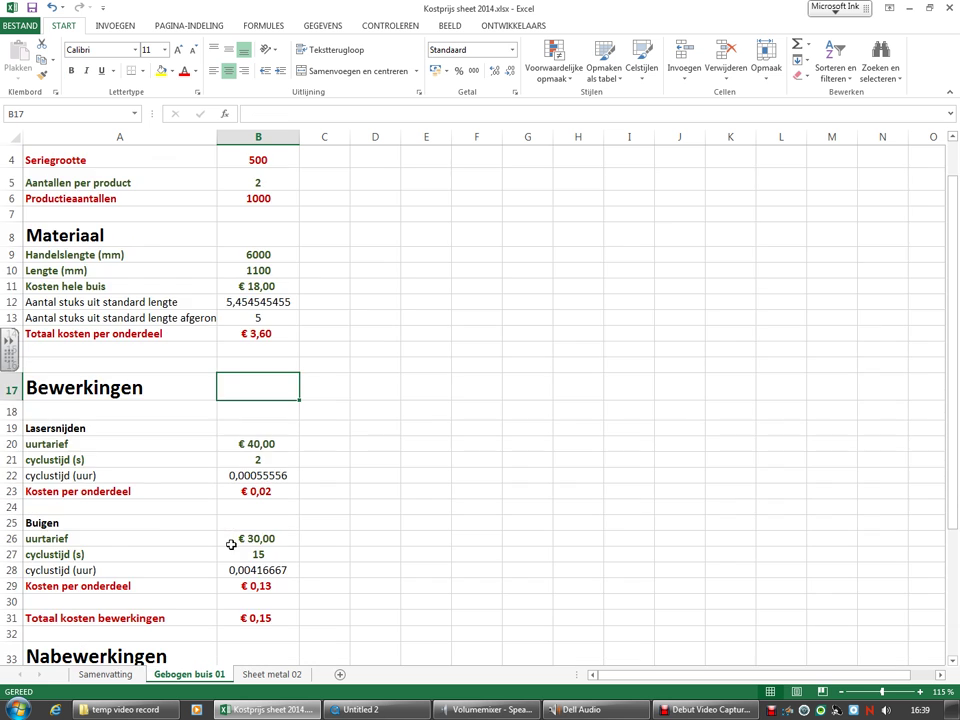
scroll(218, 528, up, 1)
scroll(205, 505, down, 1)
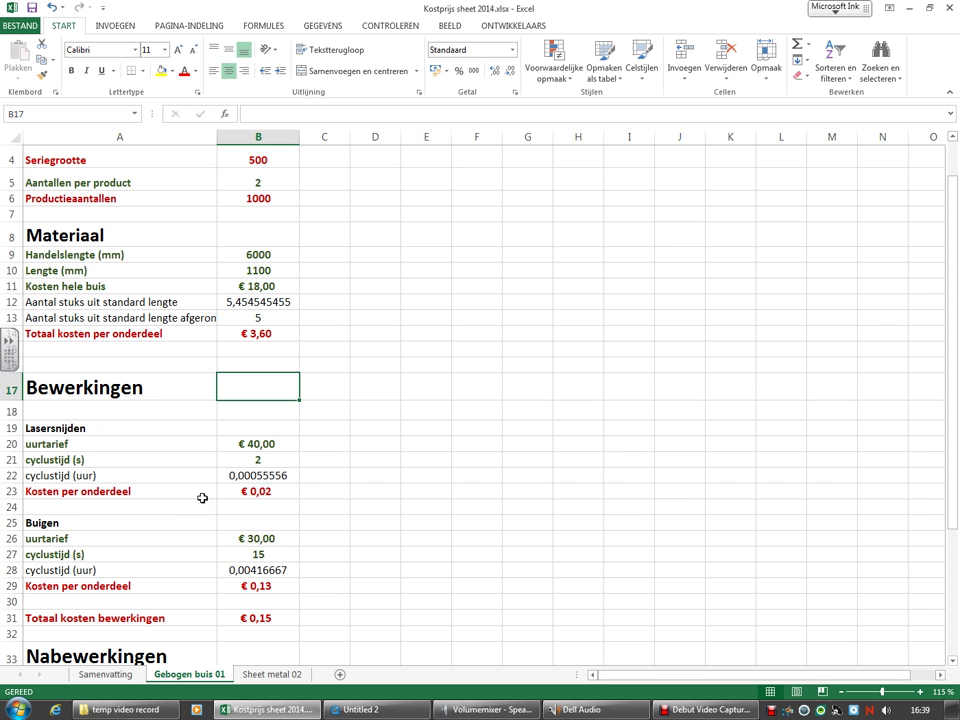
click(272, 333)
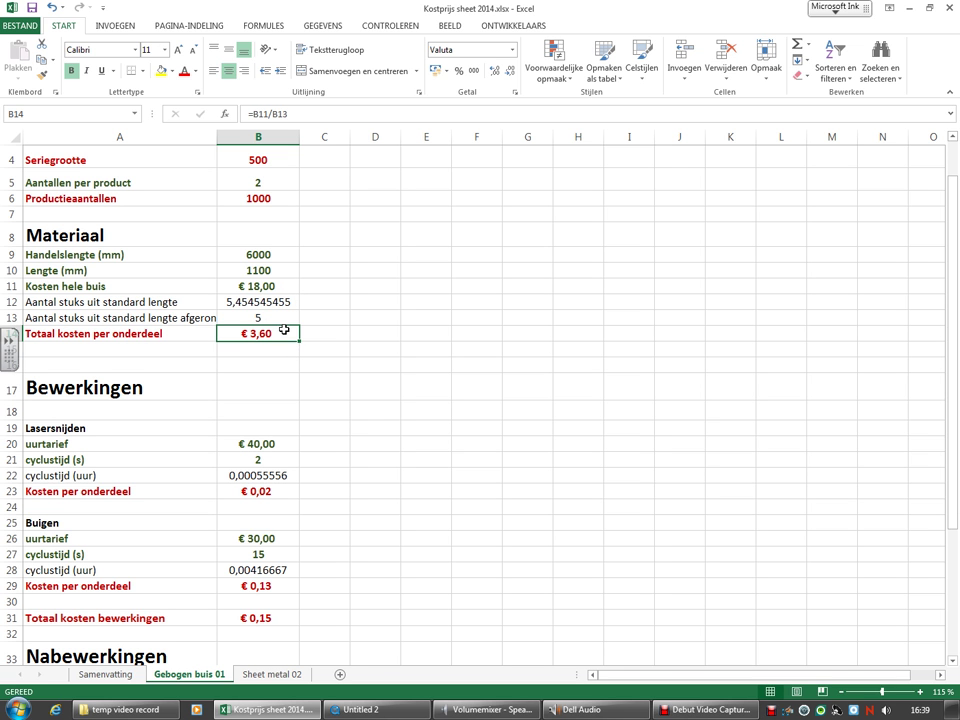
Define the name ond_01_materiaal for B14 through Naam definiëren.
right_click(282, 334)
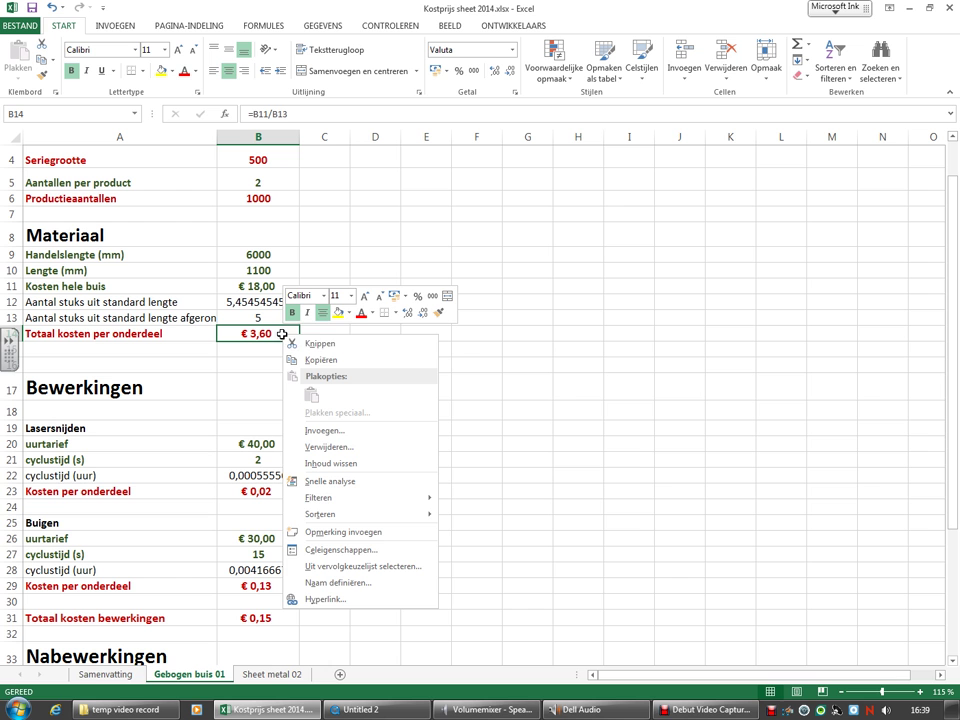
click(345, 586)
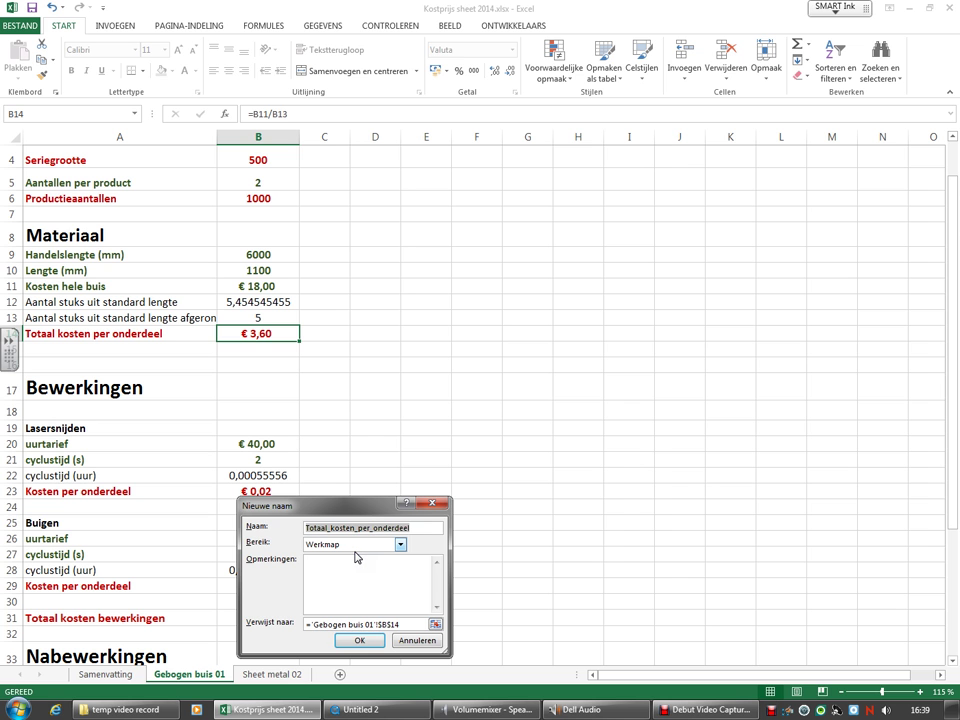
text(ond_01_mater)
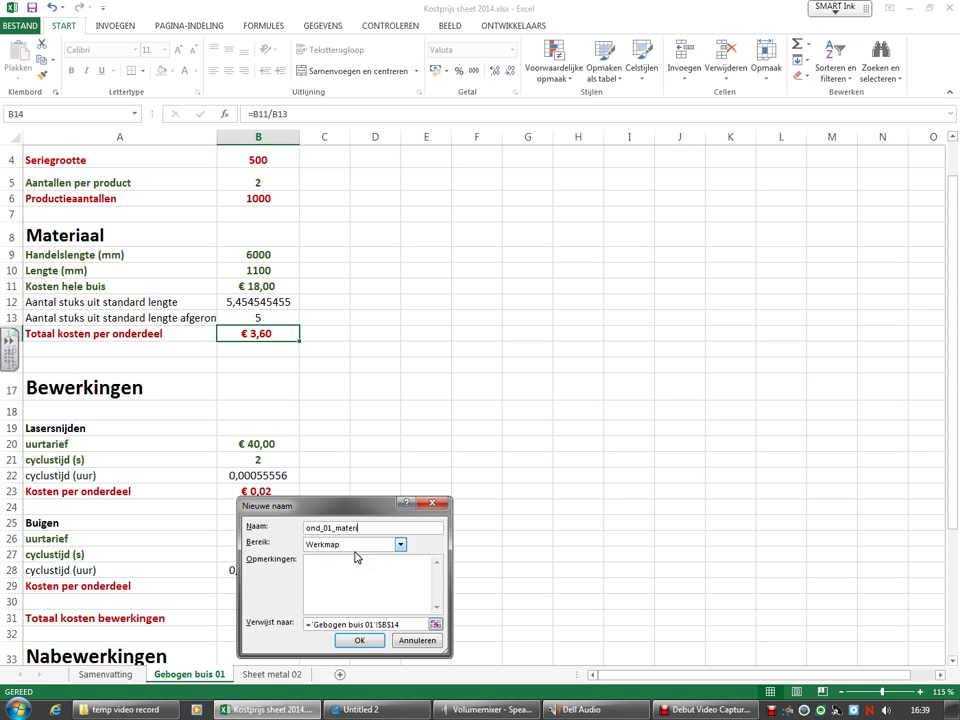
text(l)
key(Return)
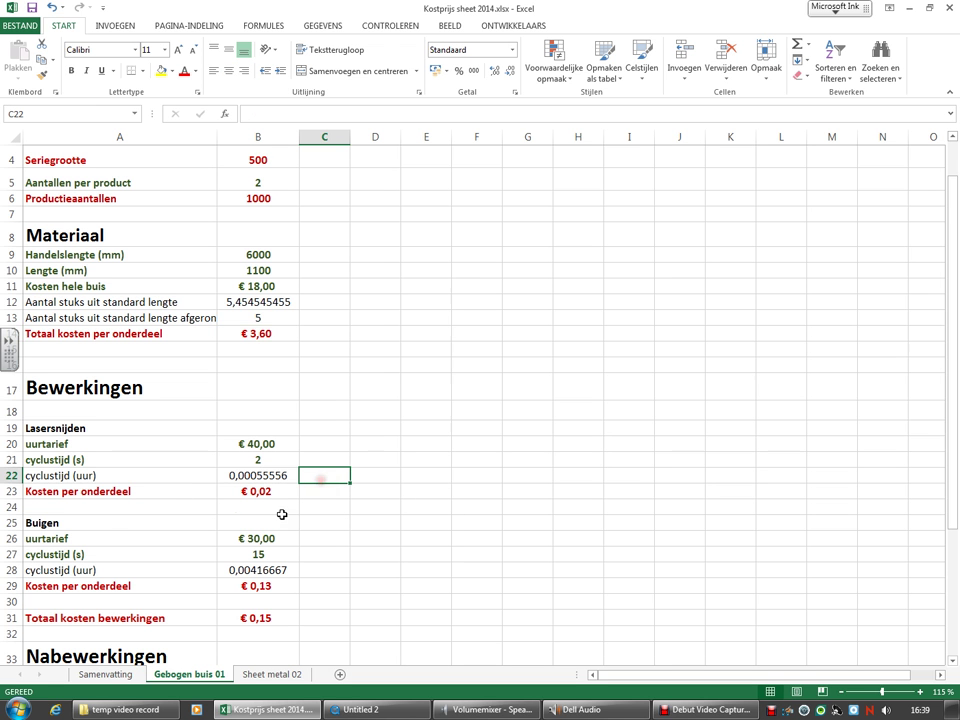
scroll(276, 518, down, 1)
scroll(260, 552, down, 1)
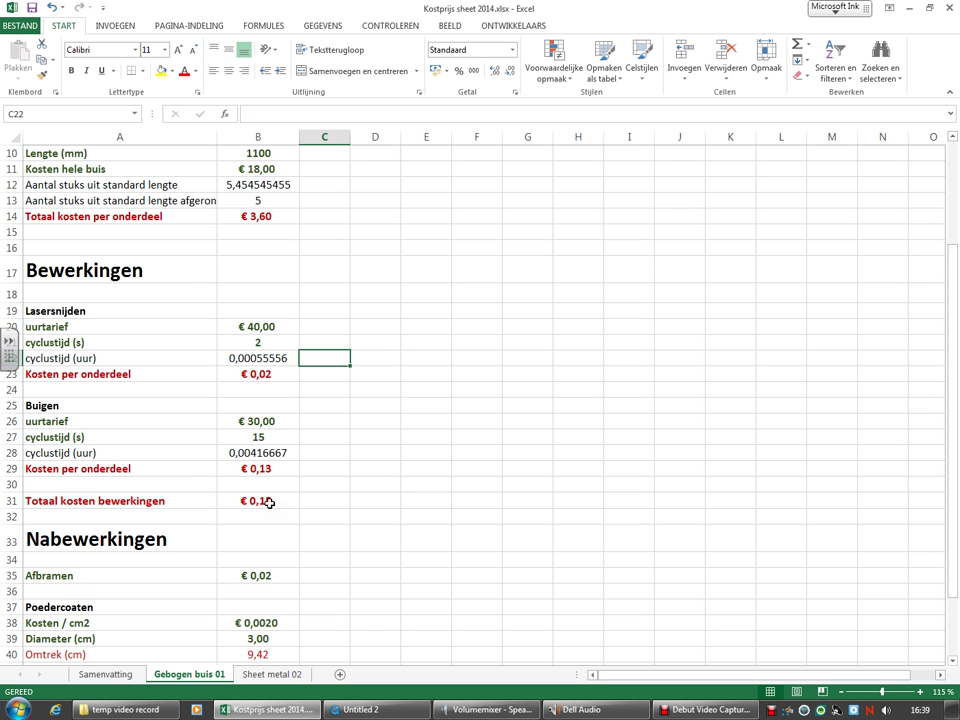
click(269, 502)
Name the B31 processing total (€ 0,15) ond_01_bewerkingen through Naam definiëren.
right_click(269, 502)
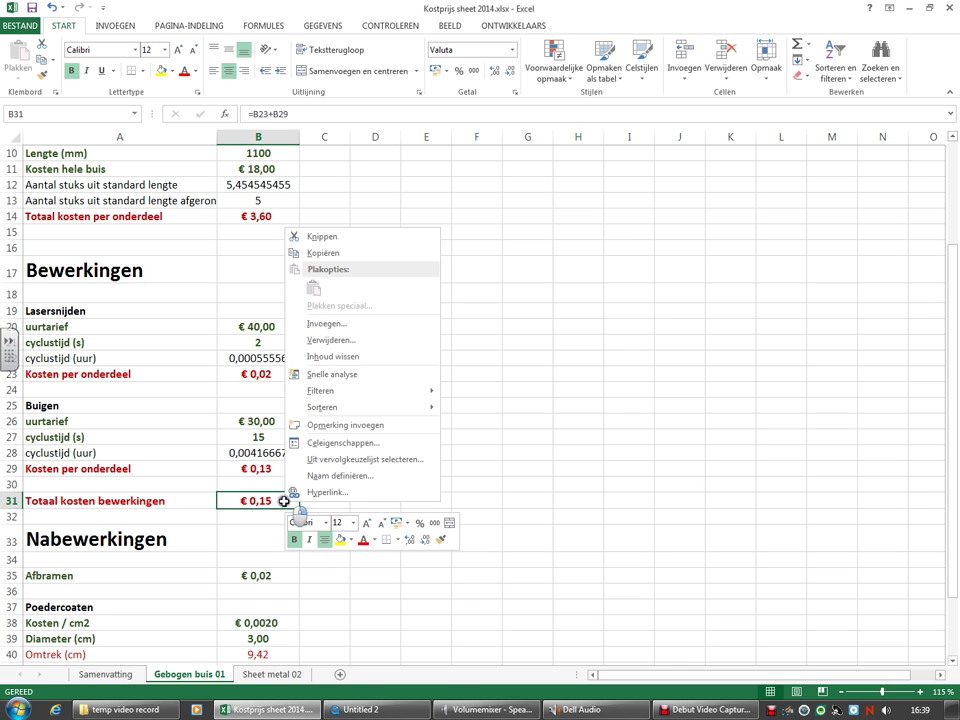
click(342, 478)
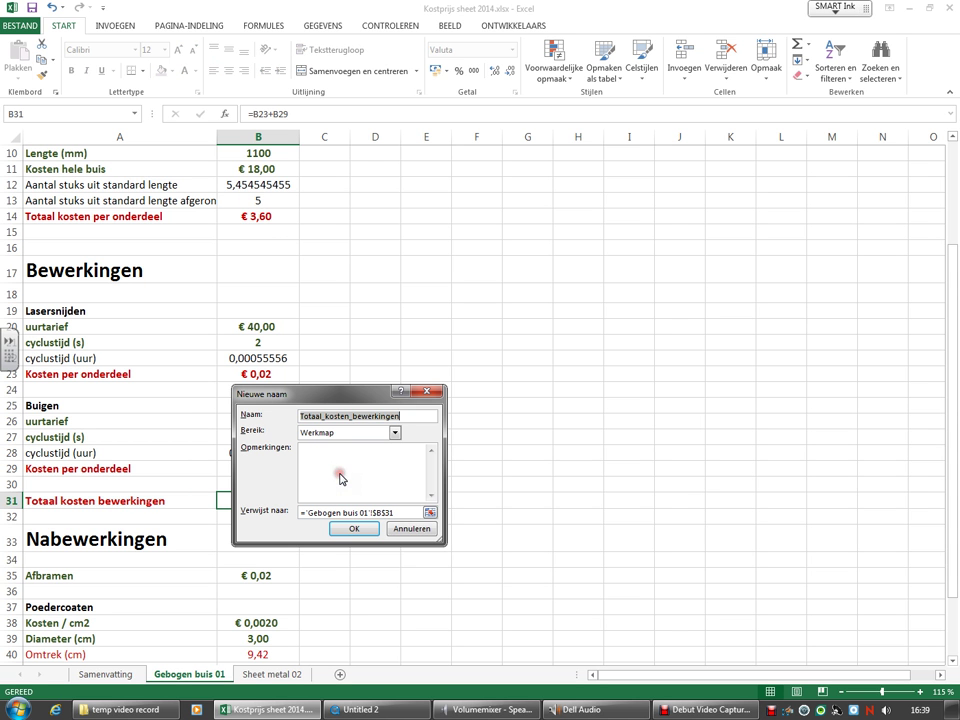
text(o)
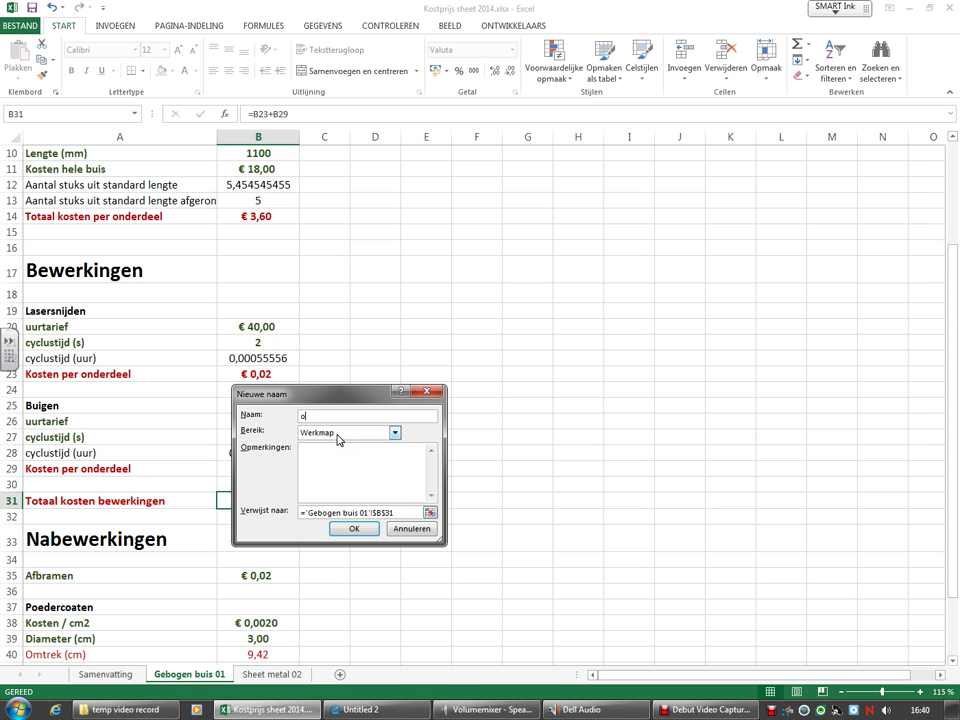
text(n)
text(o)
text(we)
text(ingen)
key(Return)
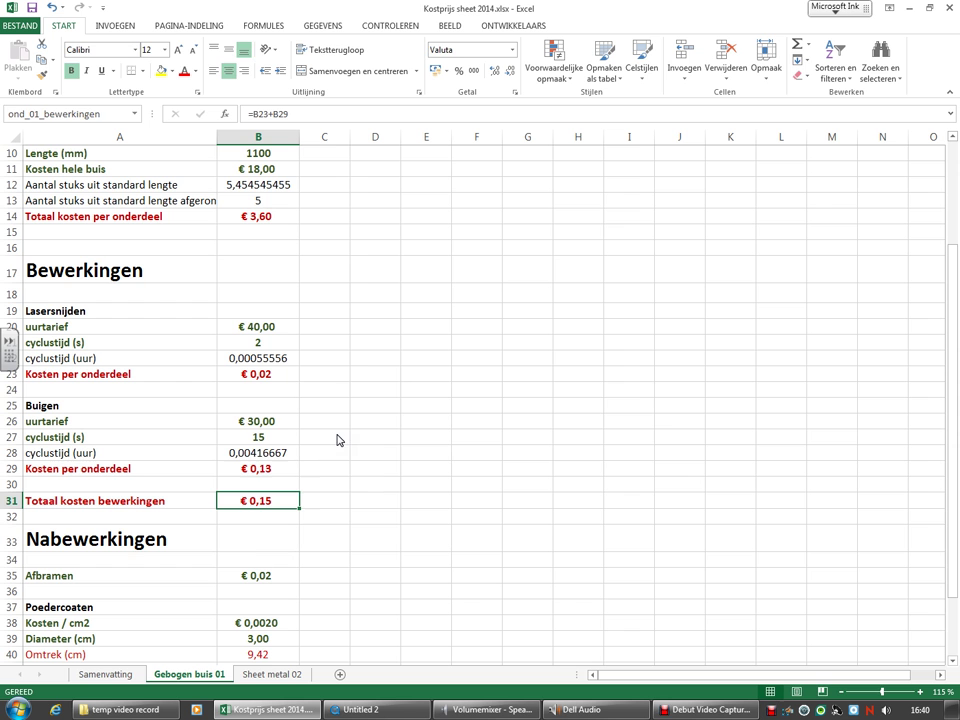
click(245, 530)
scroll(253, 514, down, 3)
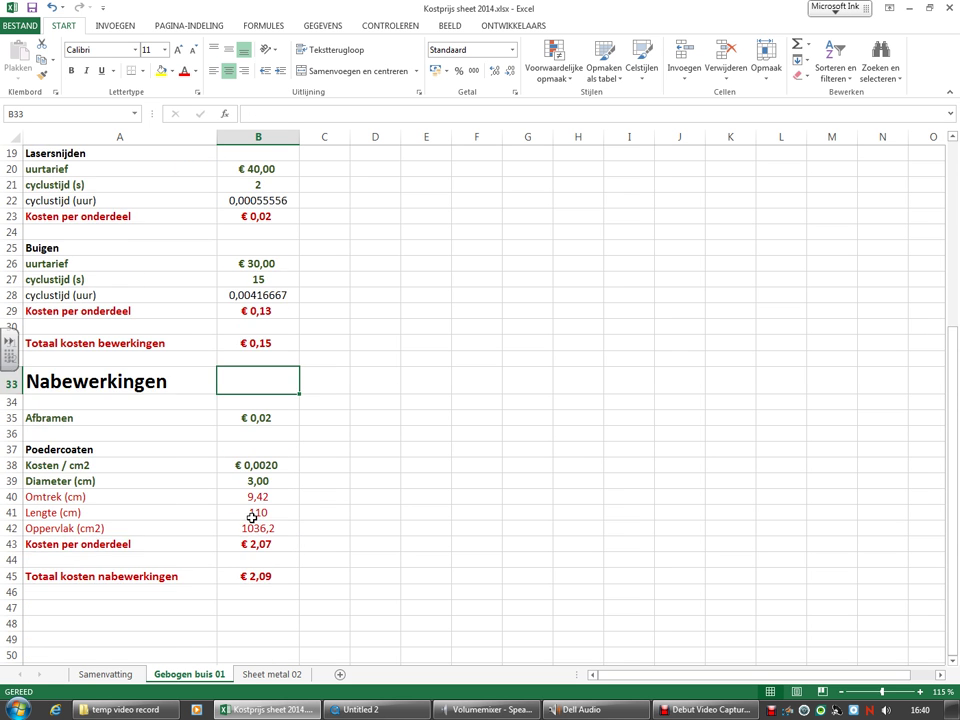
scroll(286, 524, down, 1)
click(253, 530)
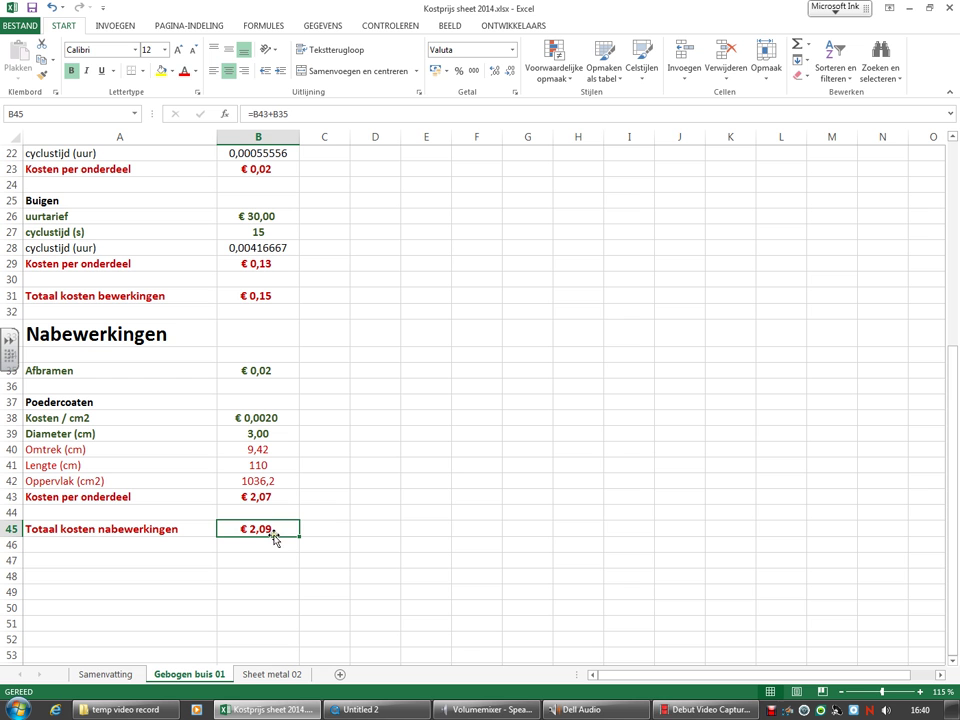
Name the B45 post-processing total (€ 2,09) ond_01_nabewerkingen through Naam definiëren.
right_click(289, 530)
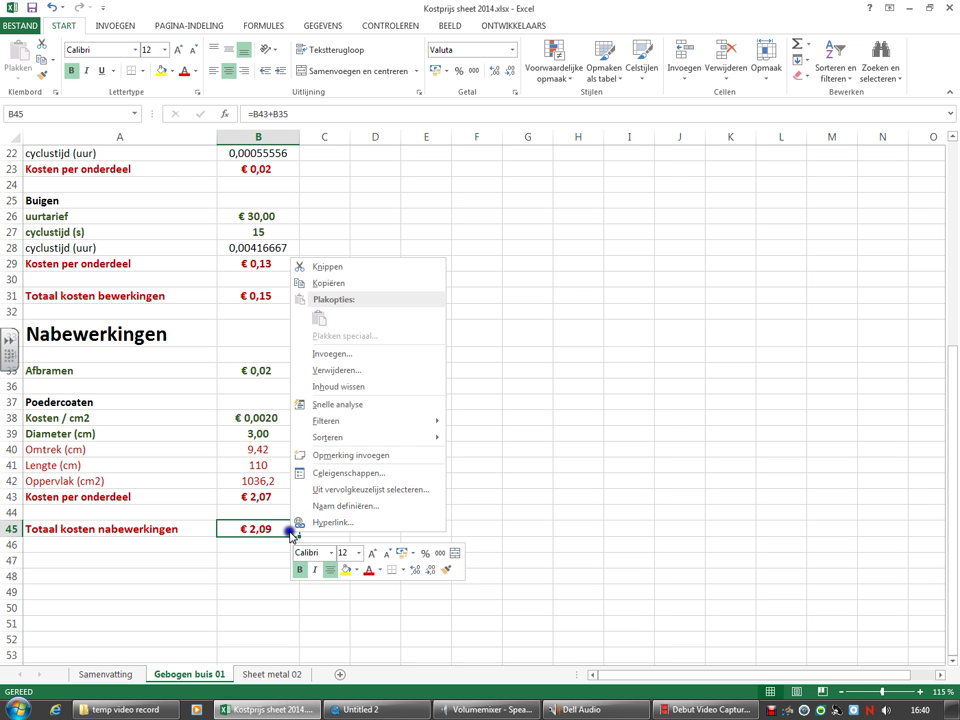
click(355, 506)
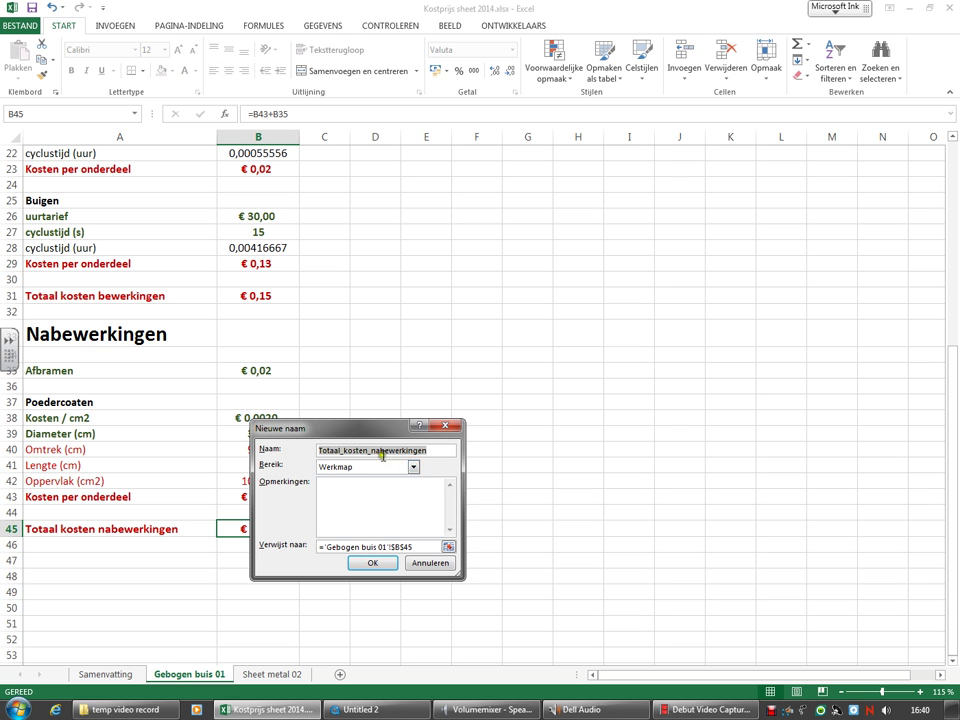
text(ond_01)
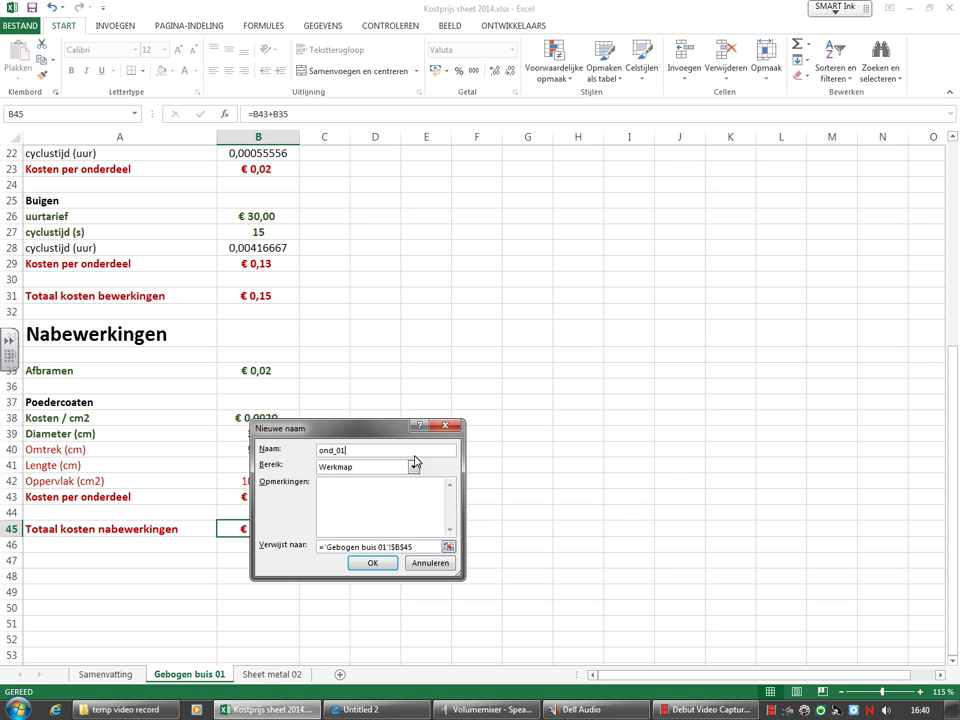
text(_nabewerkingen)
key(Return)
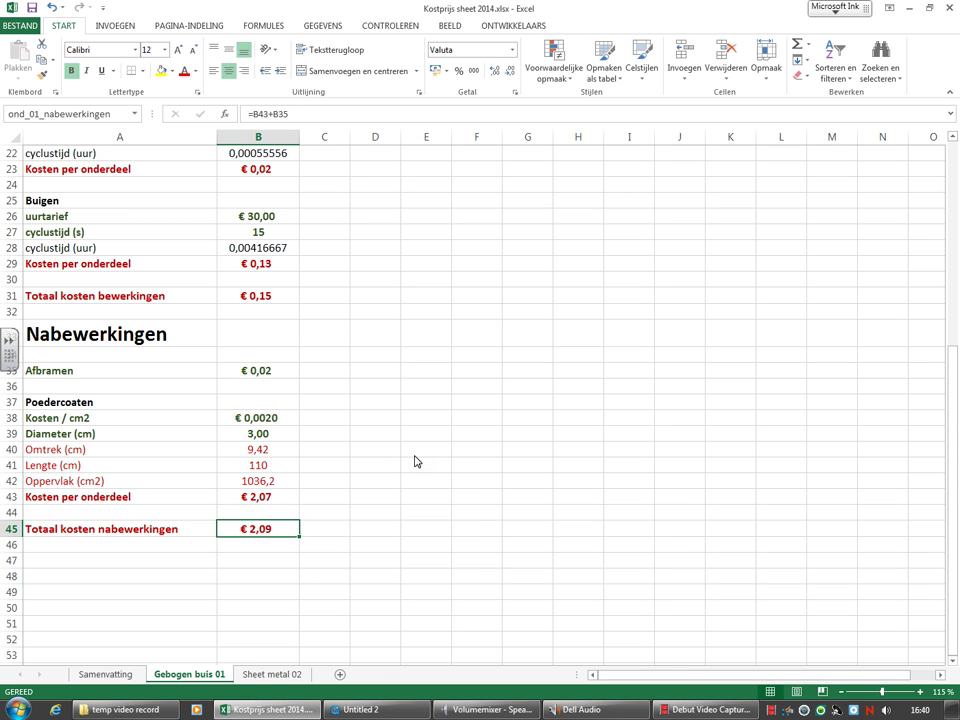
click(242, 574)
Check the Name Box names of the post-processing and processing totals in B45 and B31.
click(269, 532)
click(258, 494)
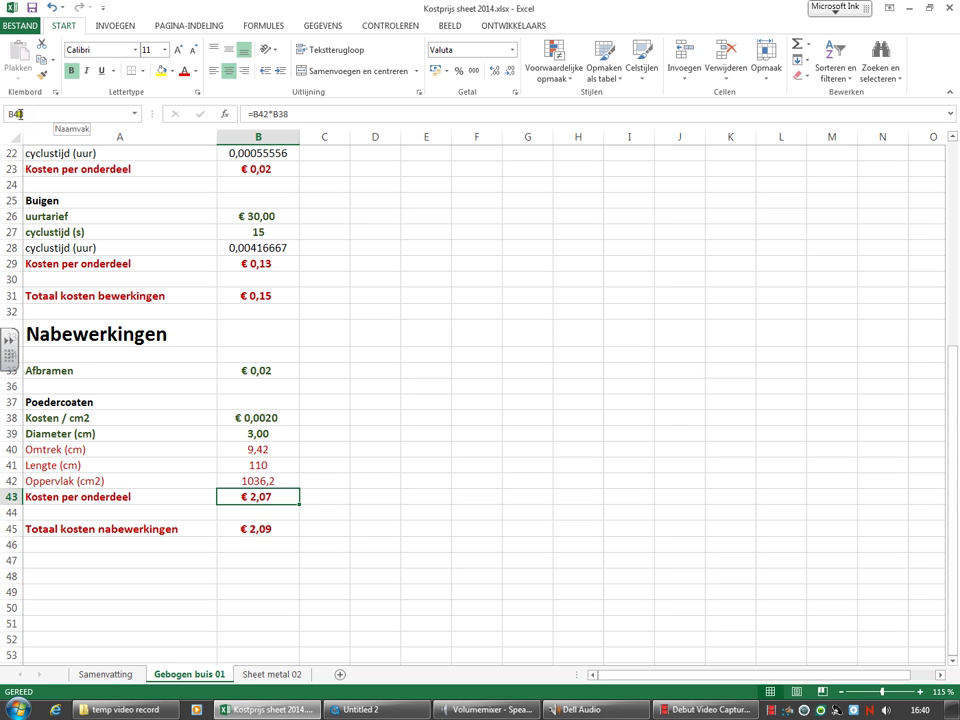
click(326, 546)
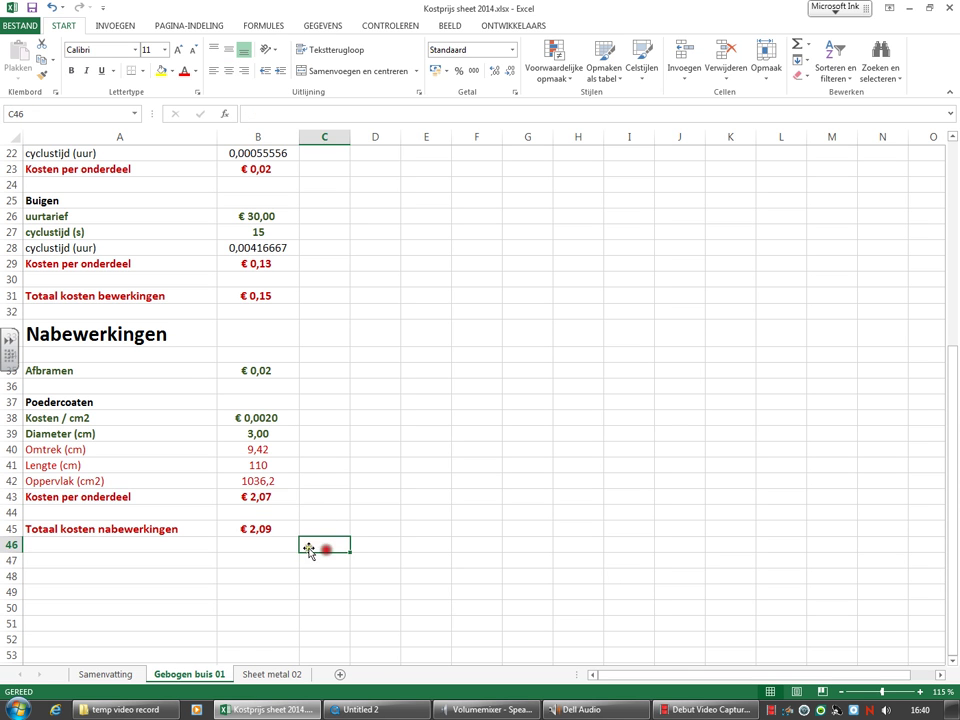
click(266, 529)
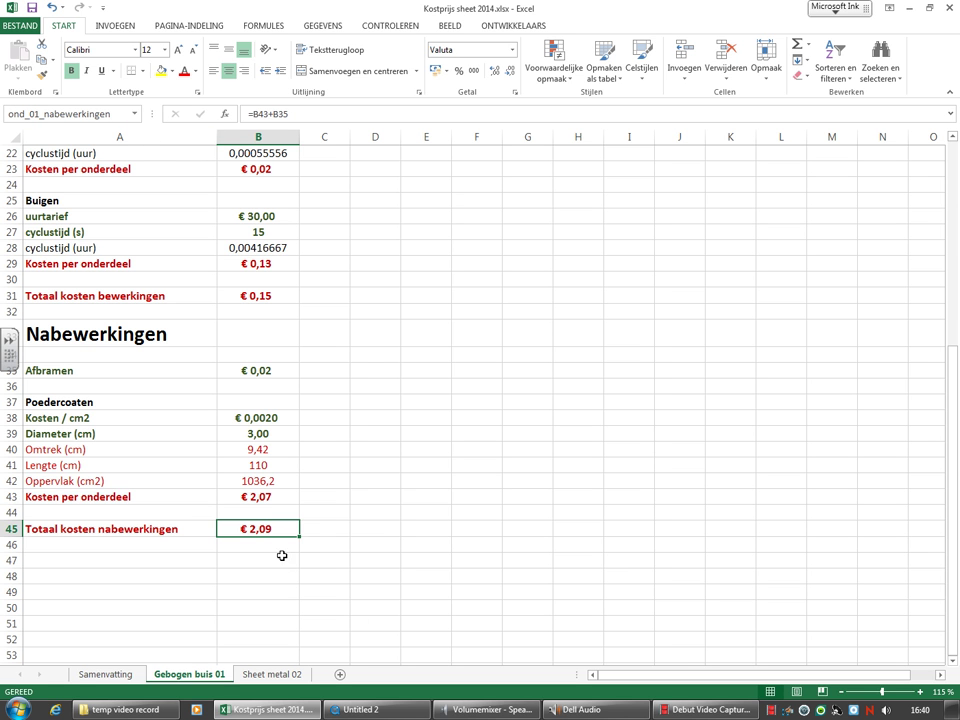
click(276, 297)
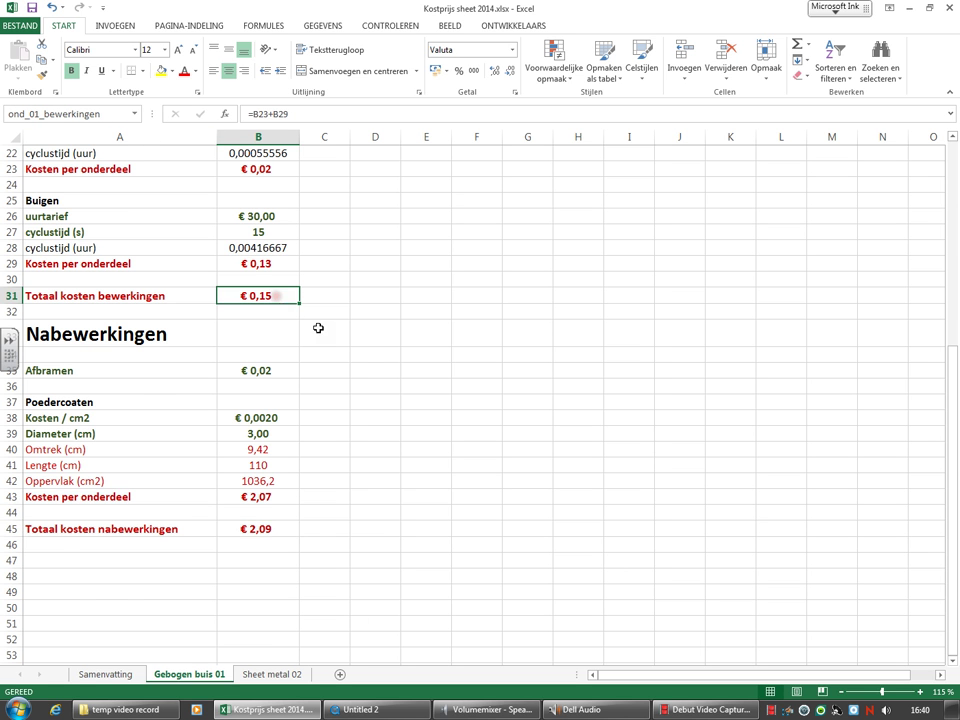
scroll(284, 320, up, 2)
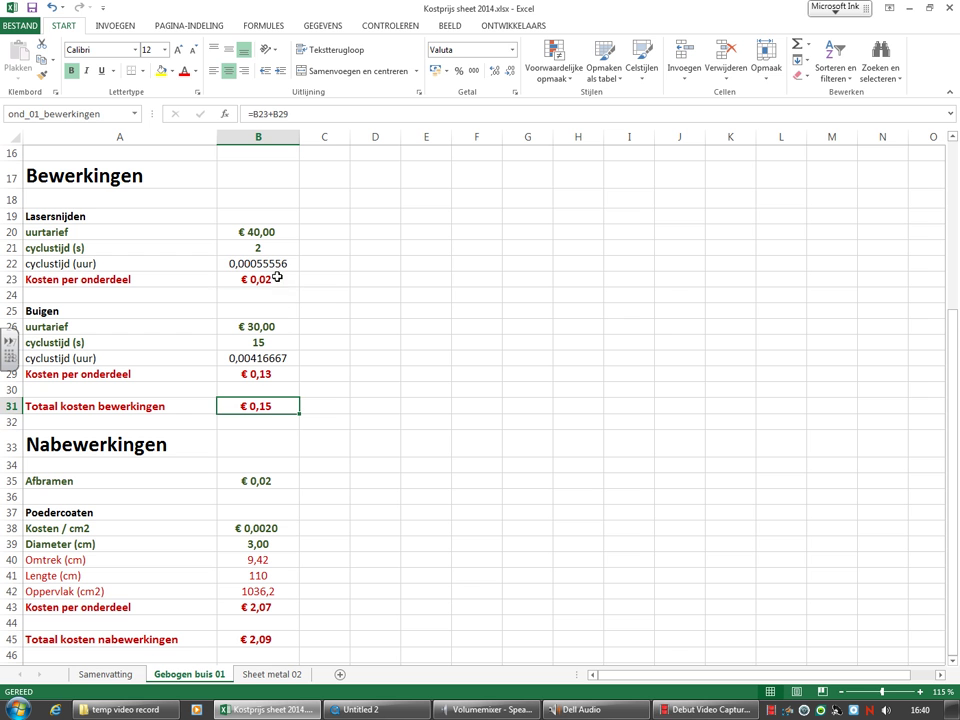
click(275, 277)
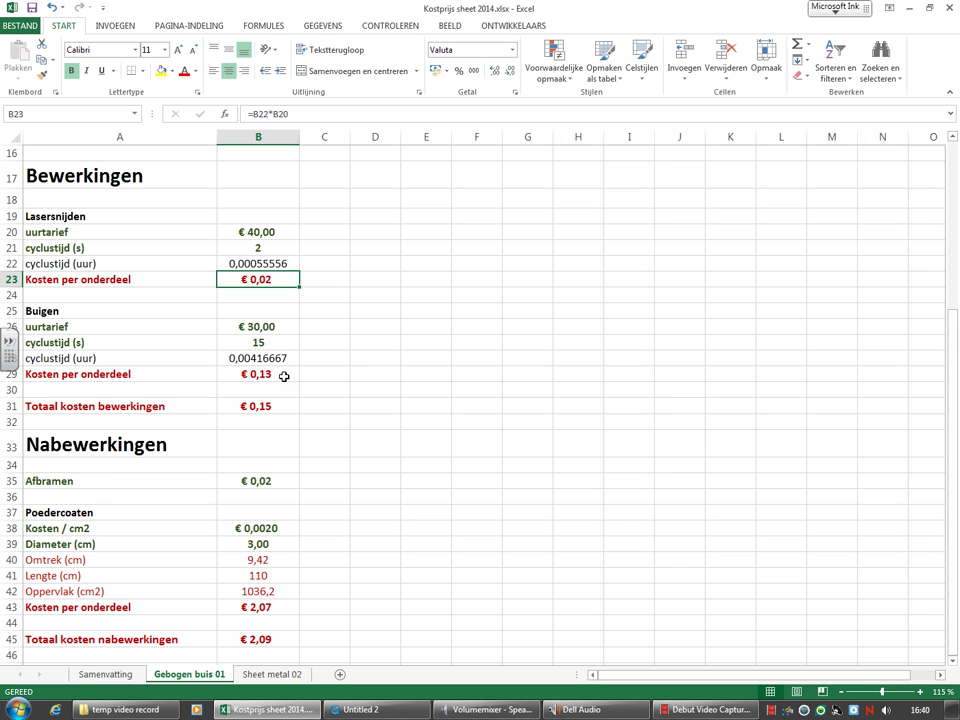
click(274, 404)
Confirm B14 shows ond_01_materiaal, then go to the Samenvatting sheet.
scroll(276, 402, down, 1)
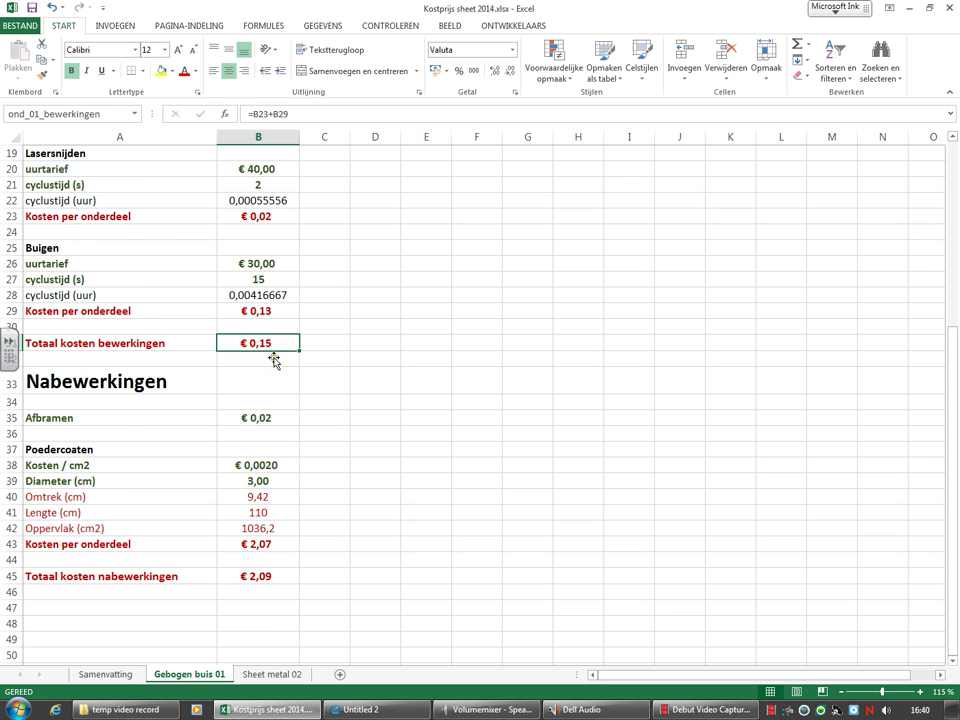
scroll(272, 345, up, 2)
scroll(272, 345, up, 1)
click(266, 216)
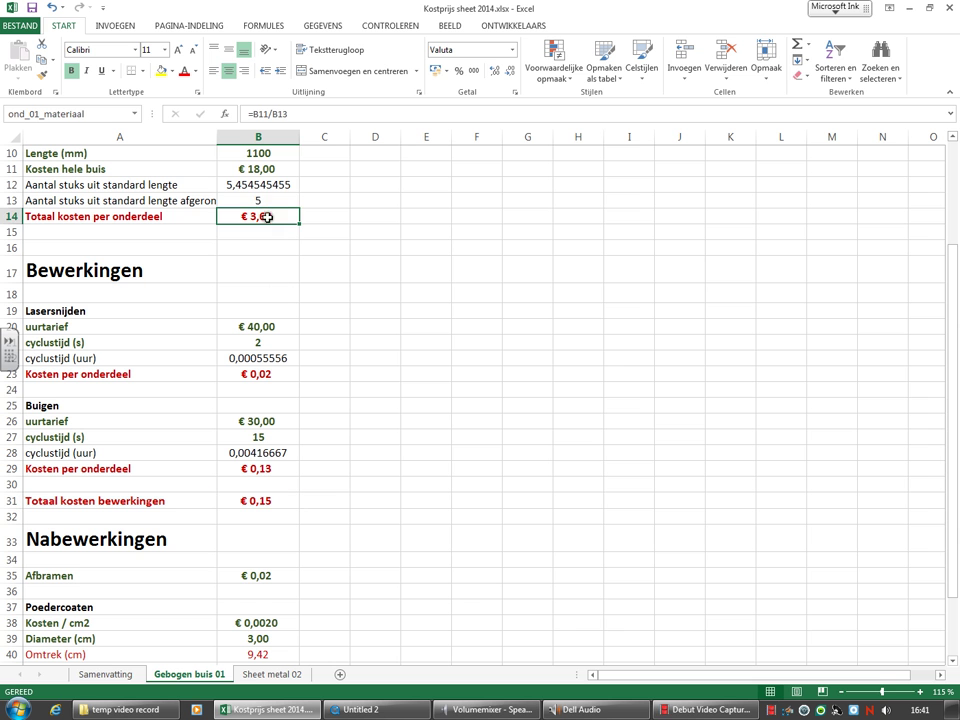
click(369, 318)
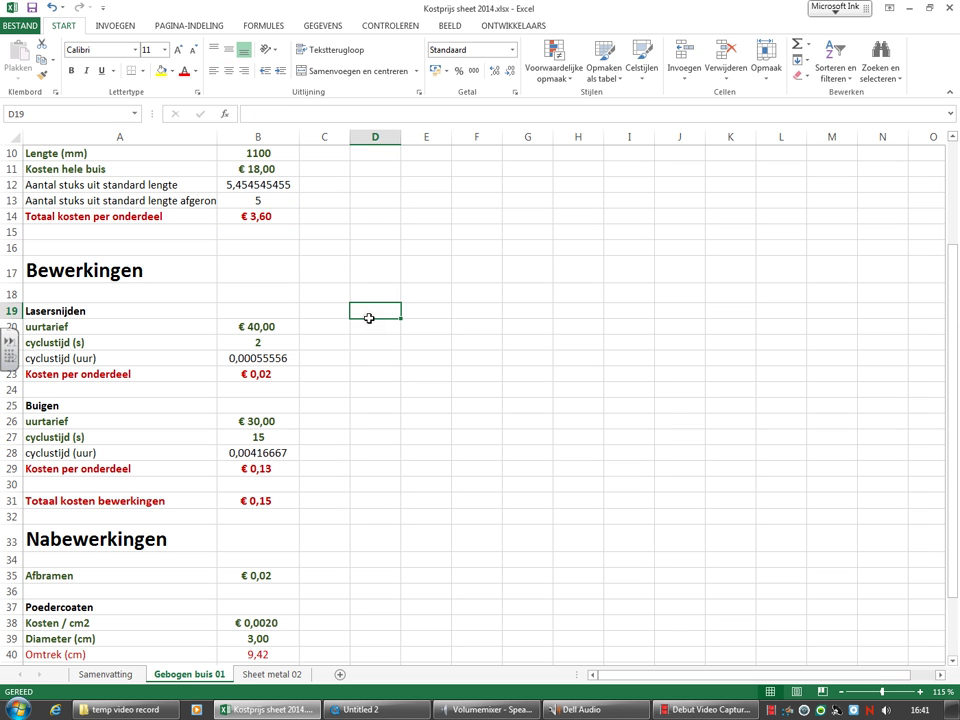
click(108, 674)
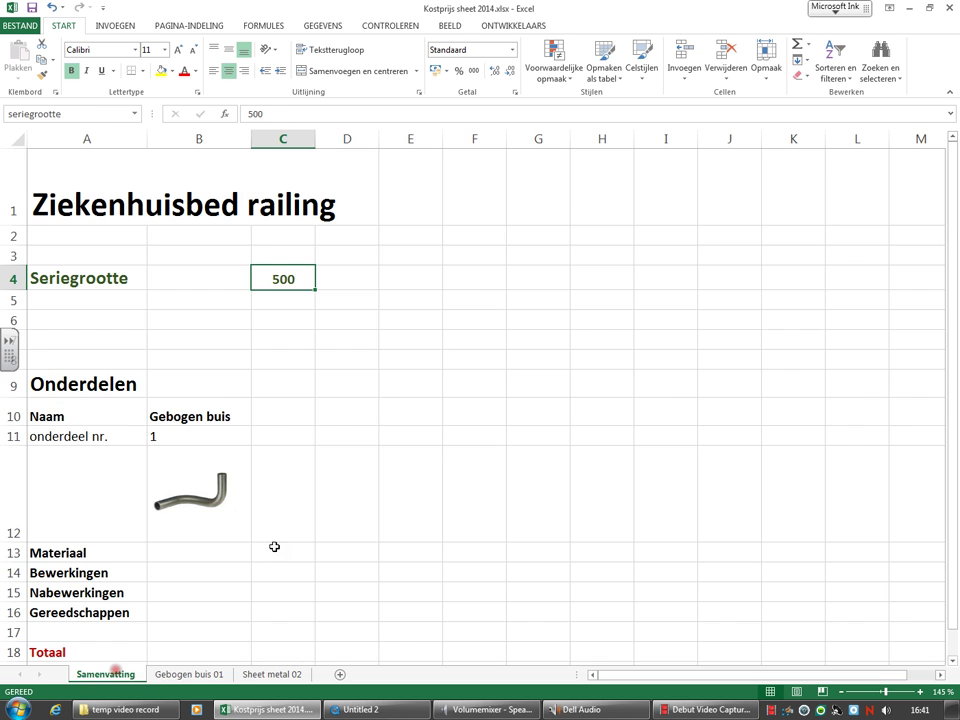
Add a bold Sheet metal heading in C10 and widen column C to fit it.
click(190, 553)
scroll(171, 534, down, 2)
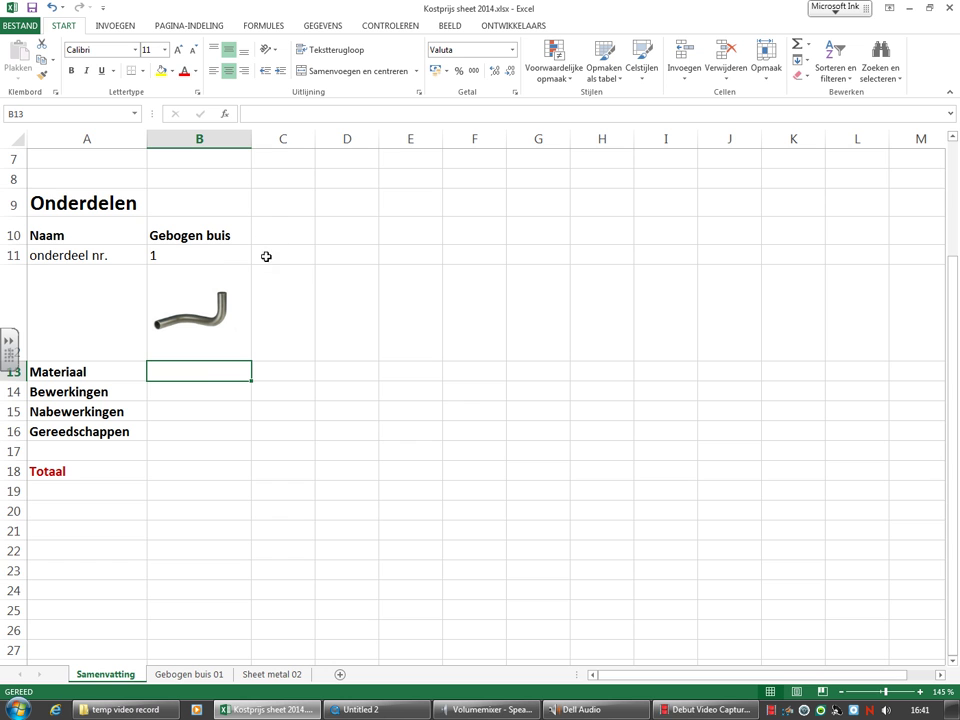
double_click(165, 255)
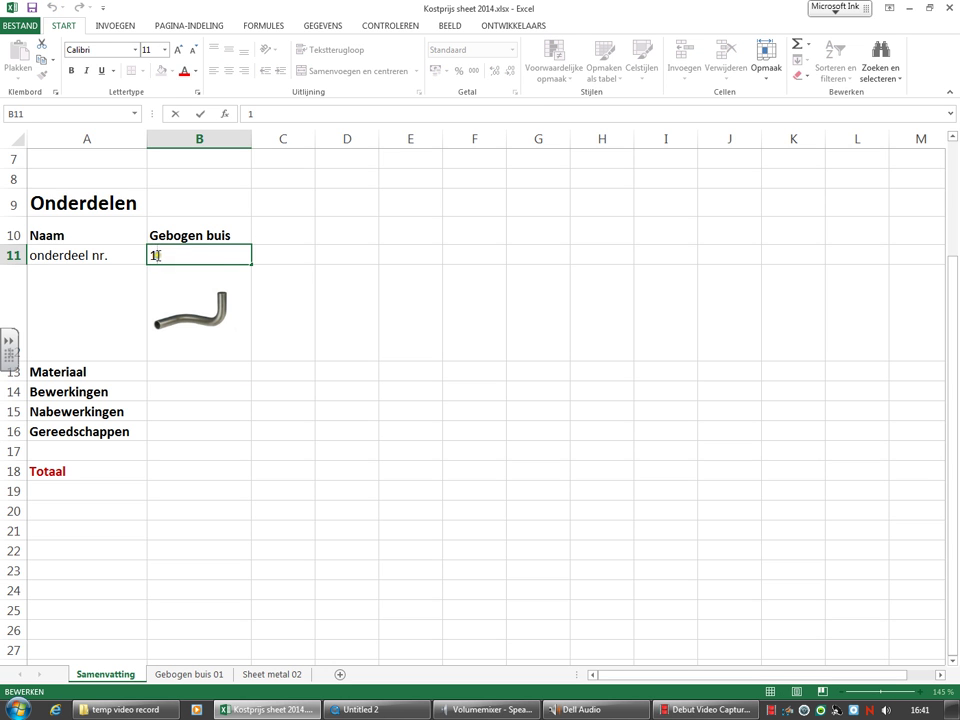
click(150, 255)
text(0)
click(285, 317)
double_click(281, 228)
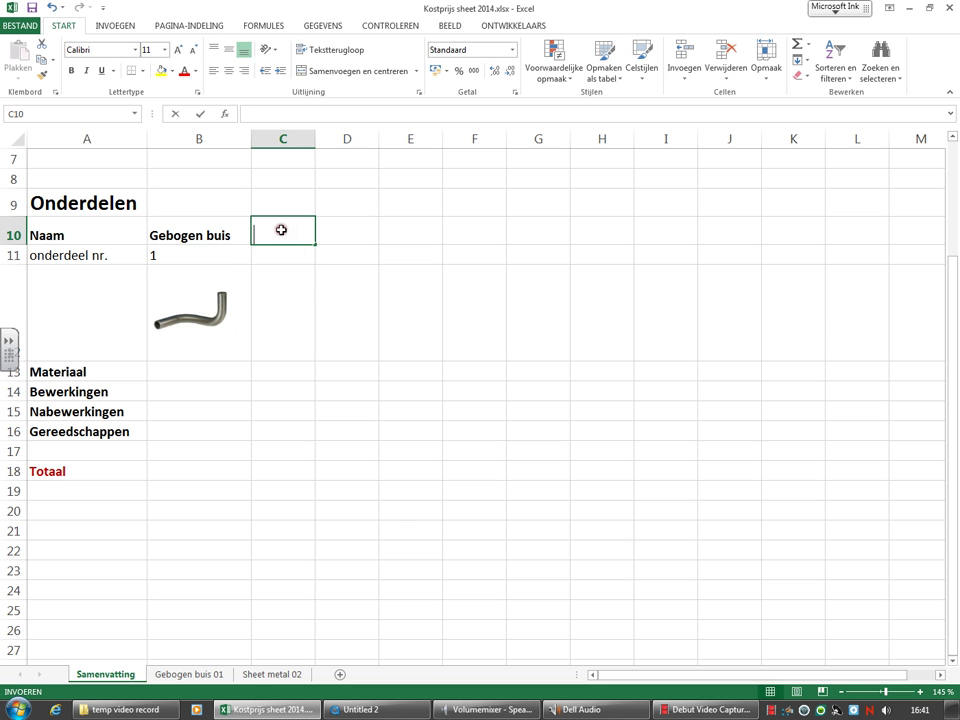
text(Sheet metal)
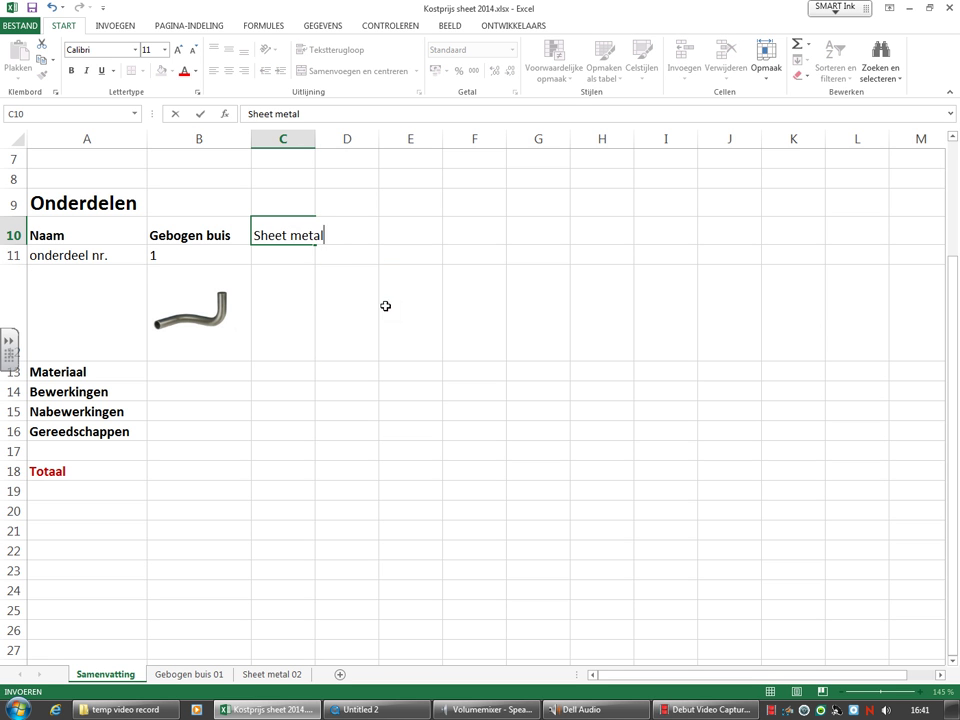
click(386, 304)
drag(315, 143, 337, 143)
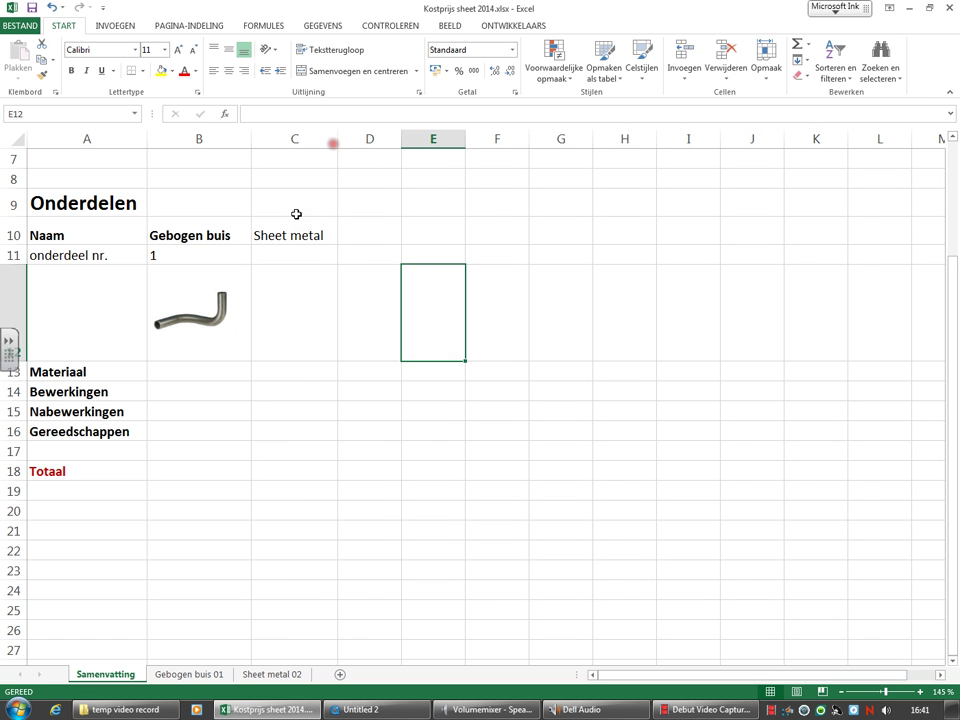
click(296, 238)
click(72, 70)
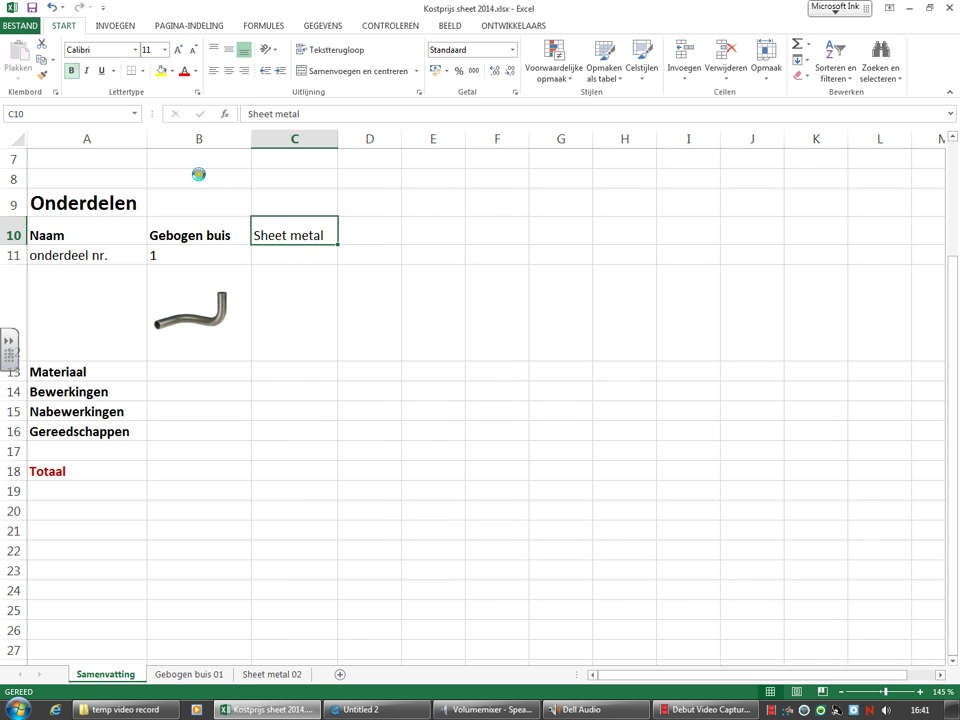
Enter part number 2 for Sheet metal in C11.
click(298, 253)
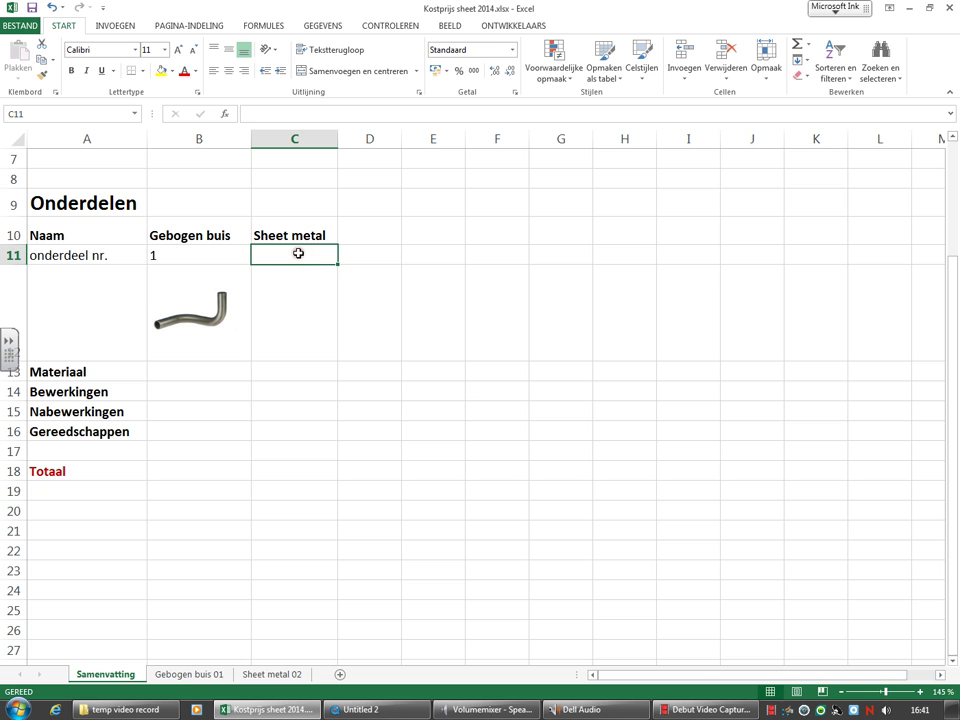
text(01)
key(BackSpace)
text(2)
key(Return)
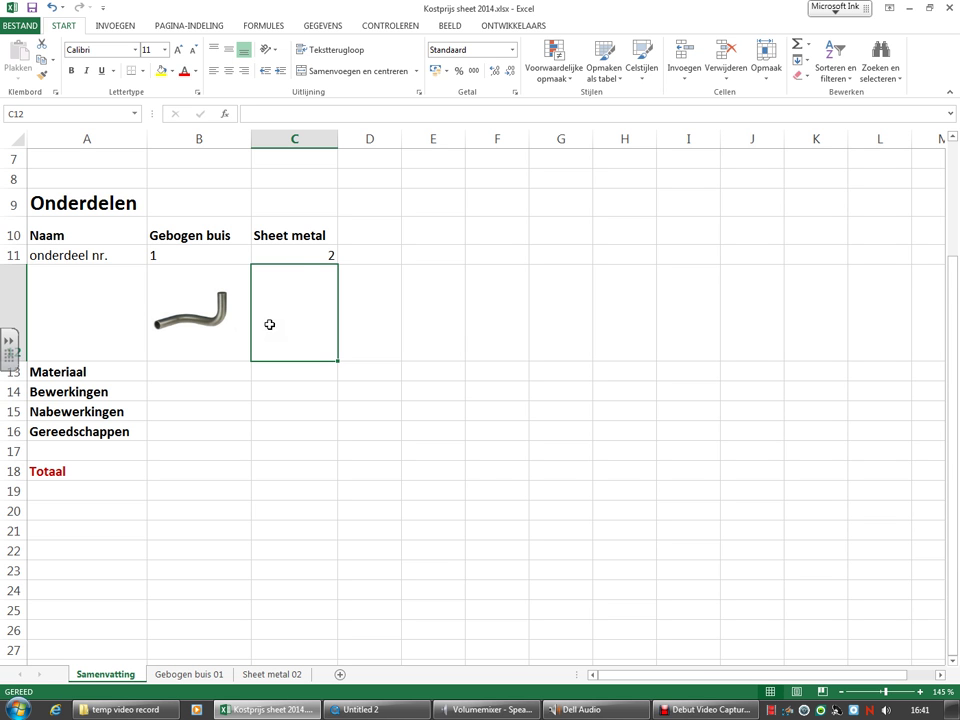
Centre the part numbers in B11 and C11.
click(294, 256)
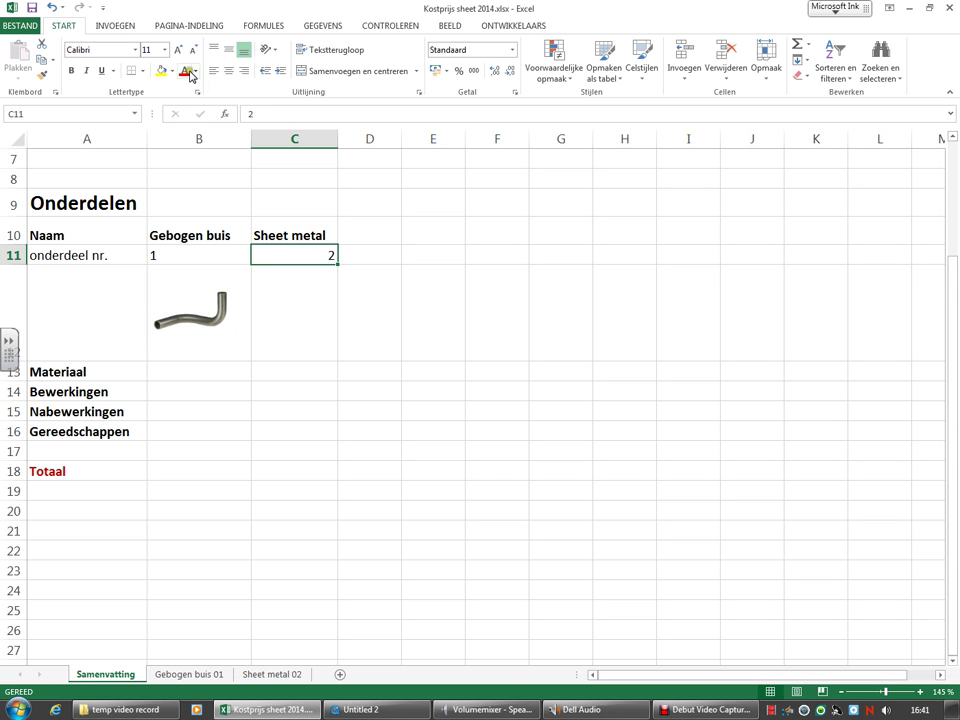
click(213, 71)
click(228, 74)
click(205, 255)
click(228, 72)
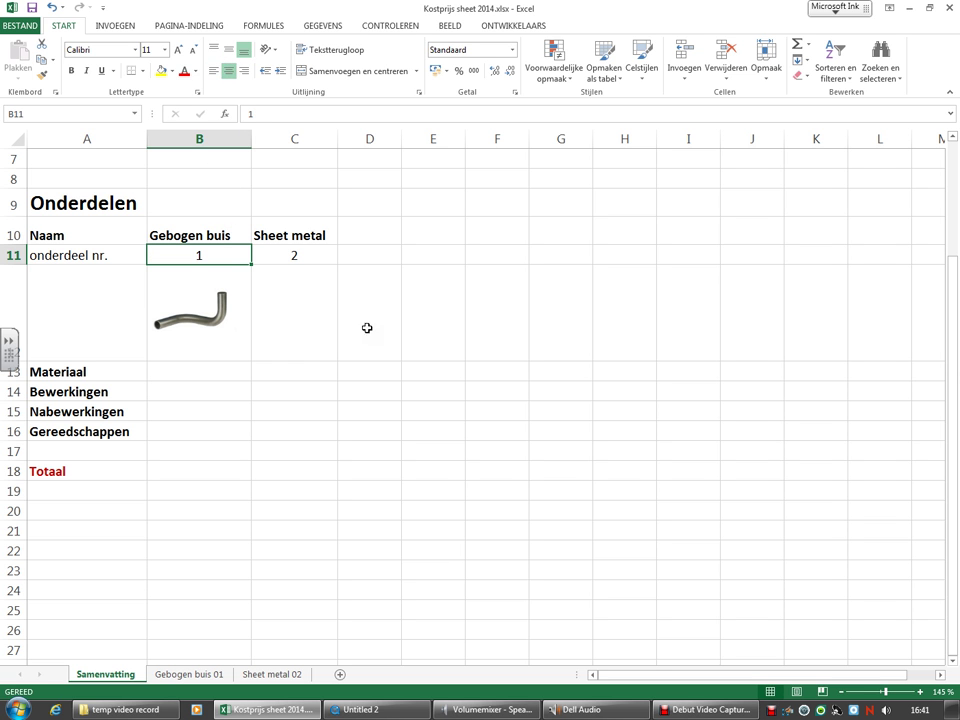
click(367, 330)
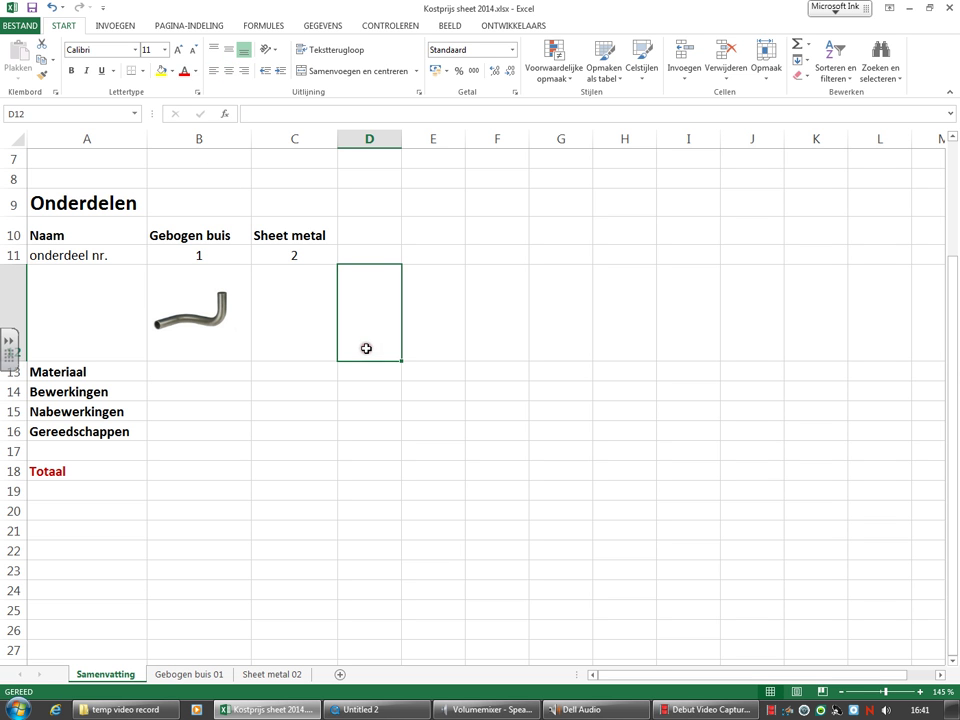
click(189, 370)
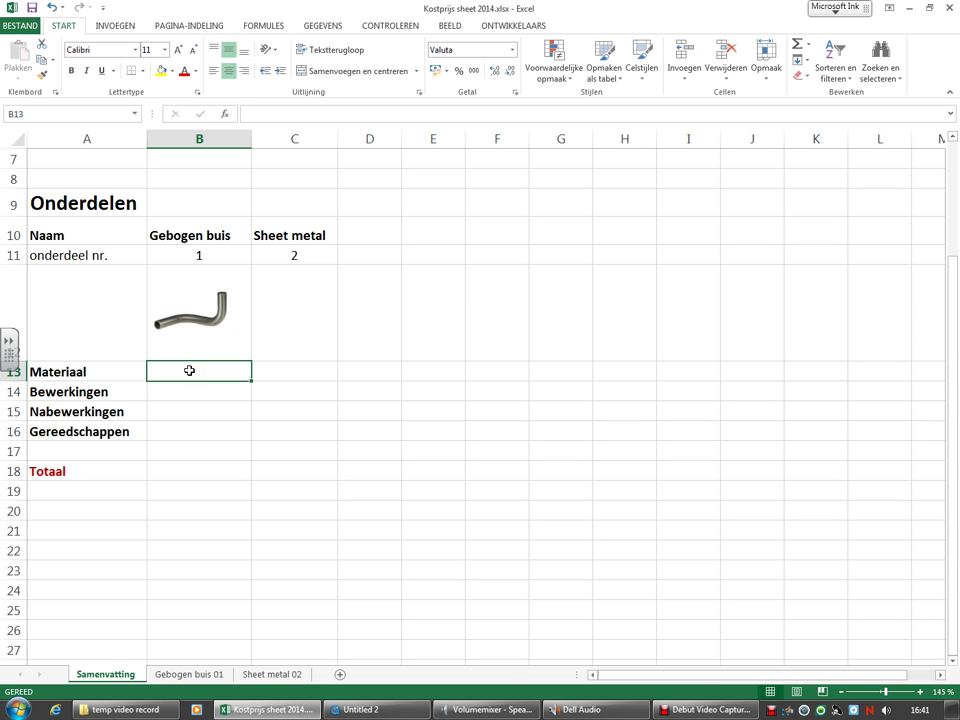
Enter =ond_01_materiaal, =ond_01_bewerkingen and =ond_01_nabewerkingen in B13:B15, showing € 3,60, € 0,15, € 2,09.
text(=)
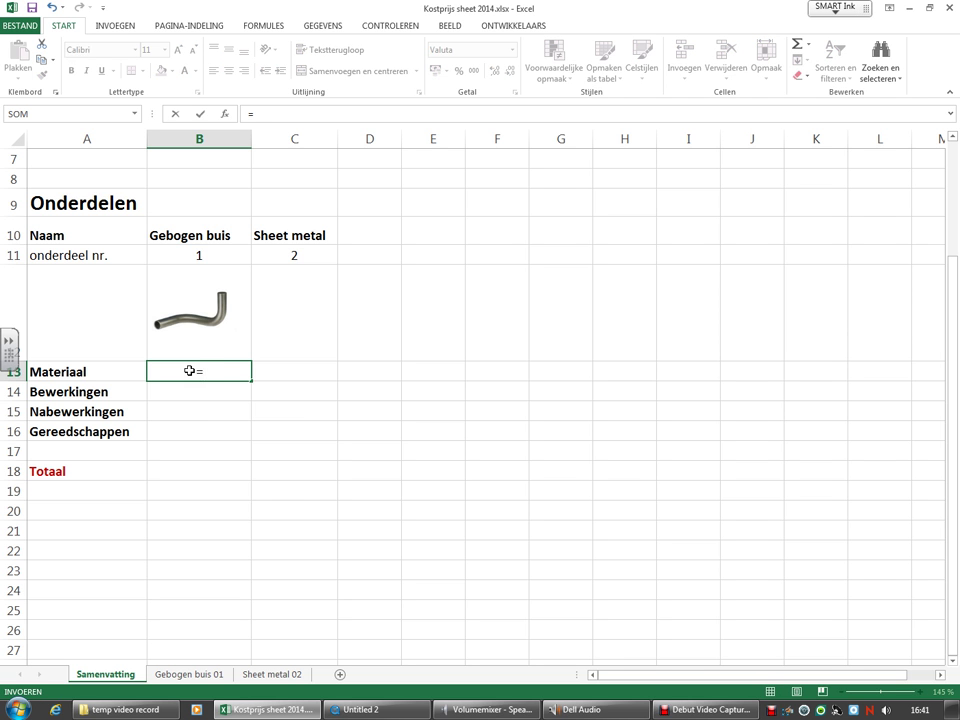
text(on)
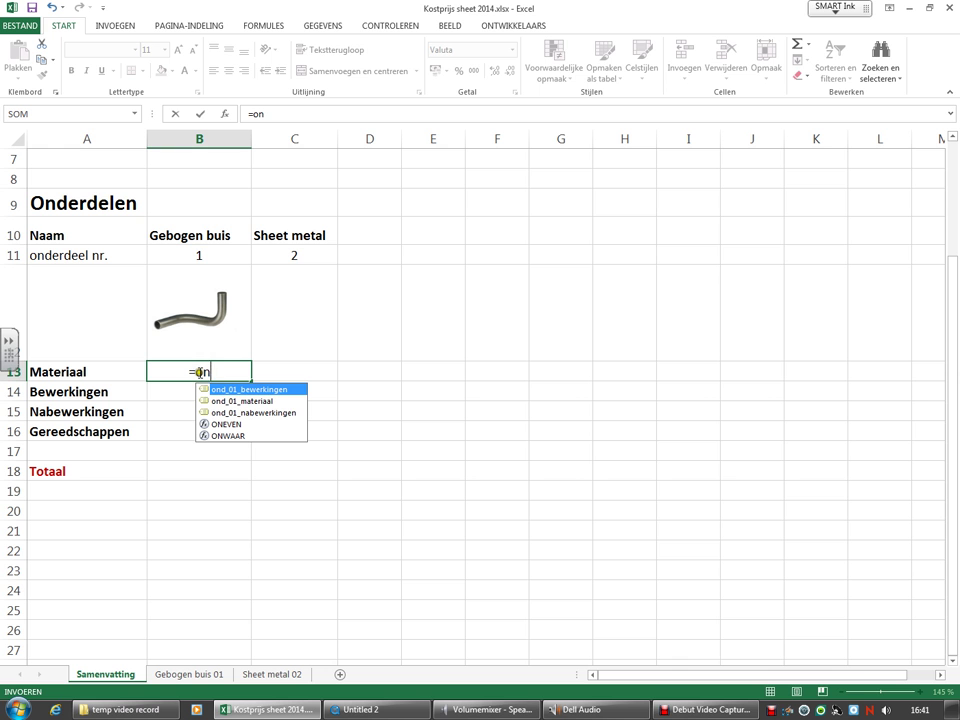
double_click(257, 402)
key(Return)
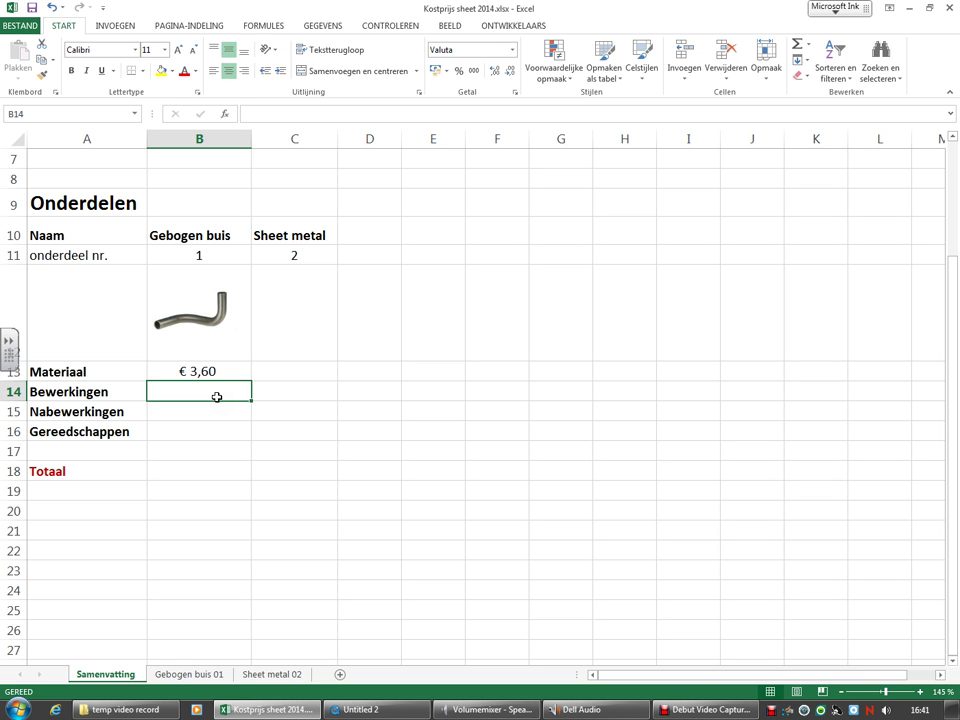
text(=o)
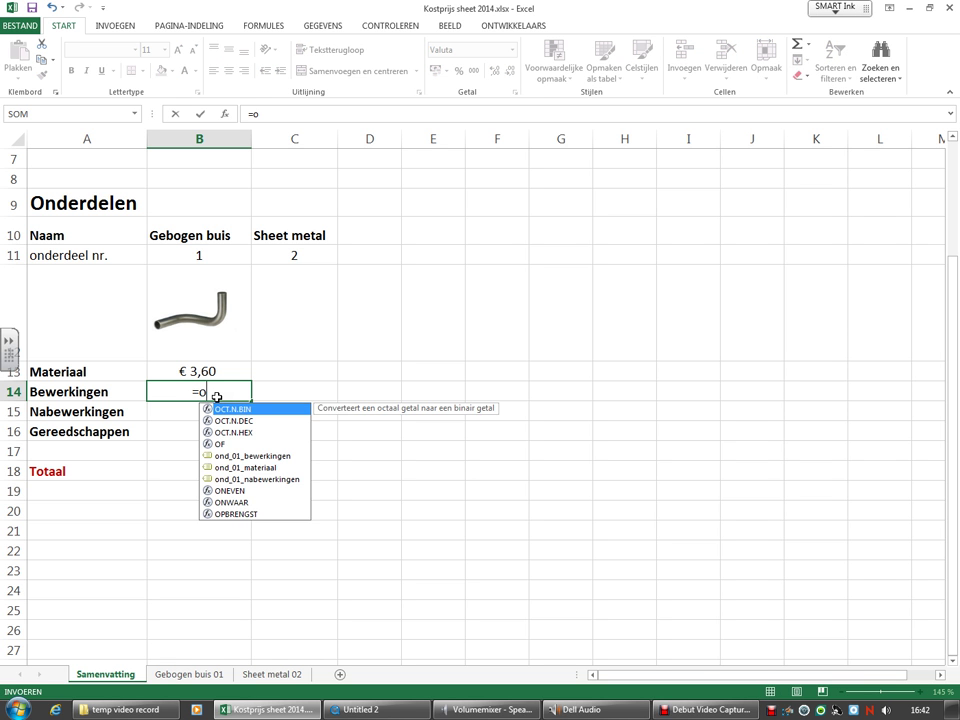
text(nd)
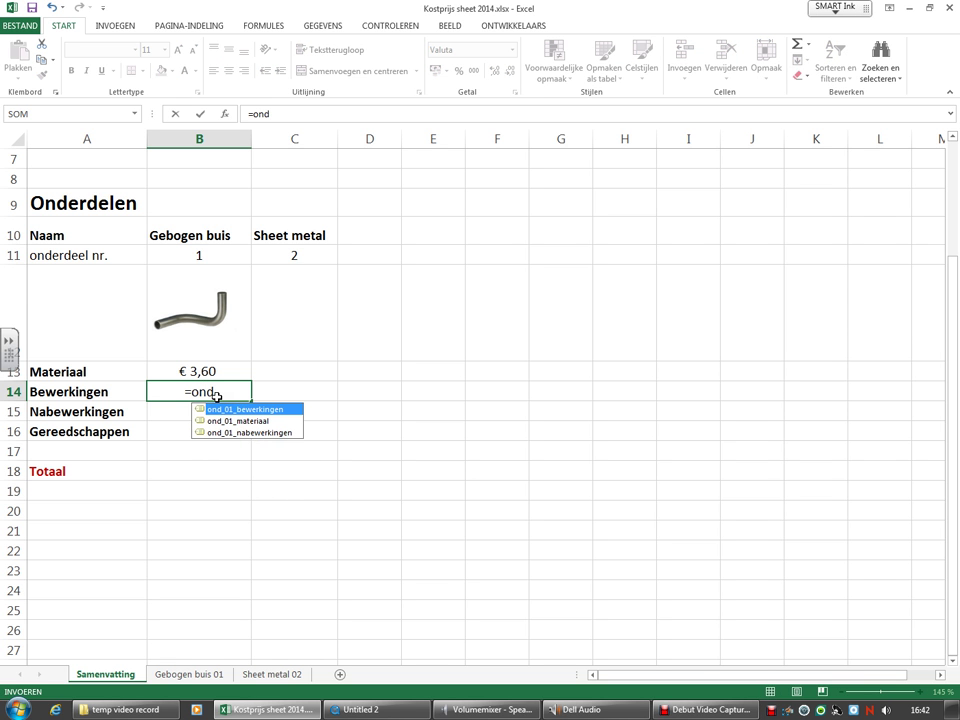
double_click(253, 410)
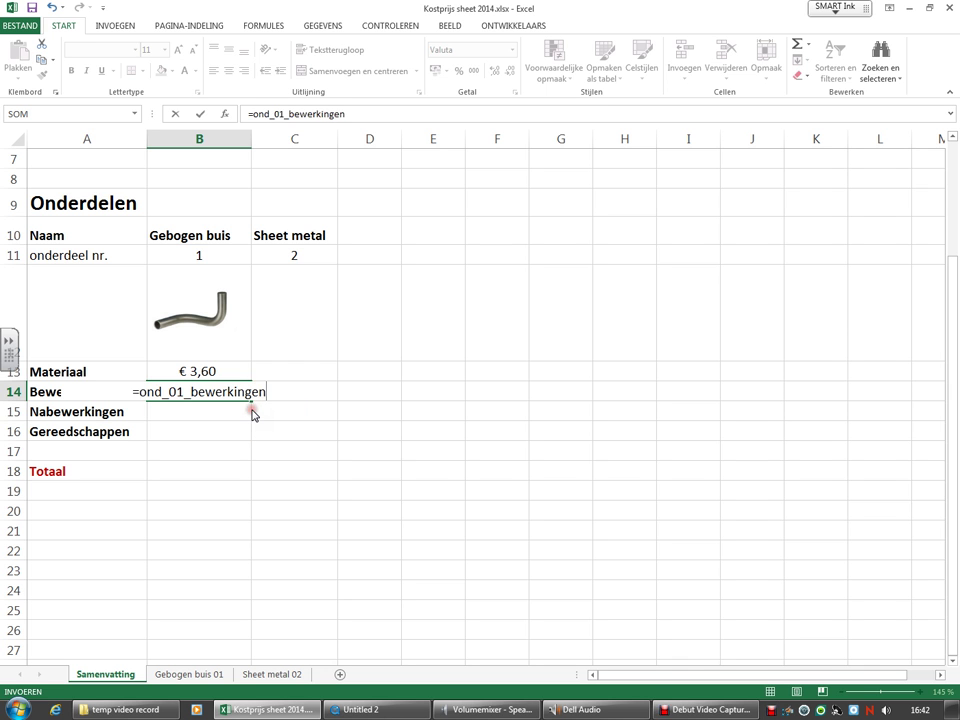
key(Return)
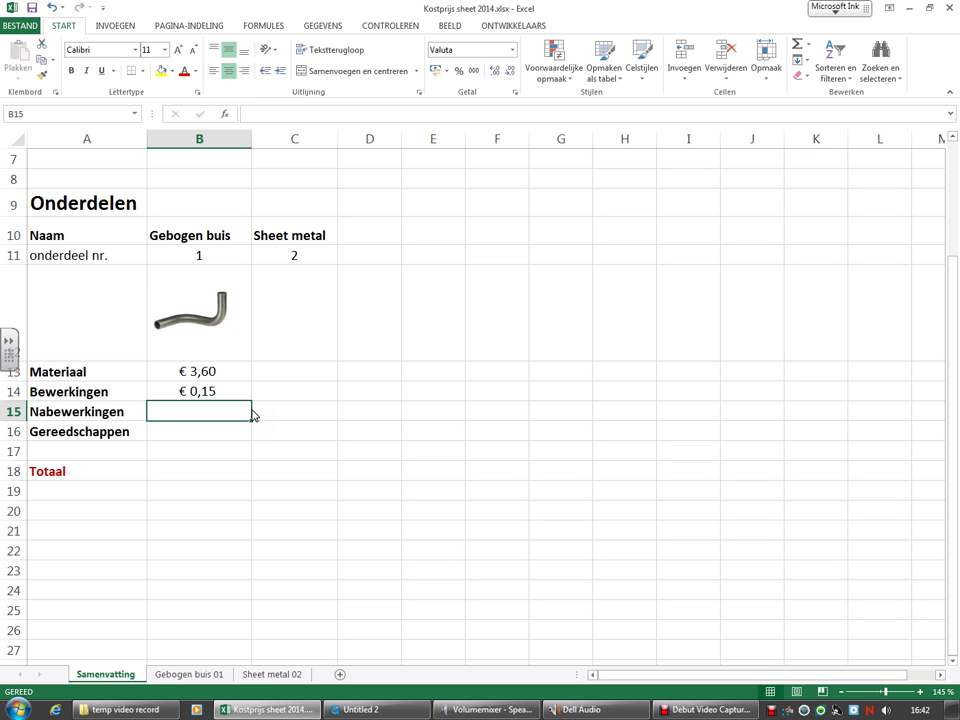
text(=)
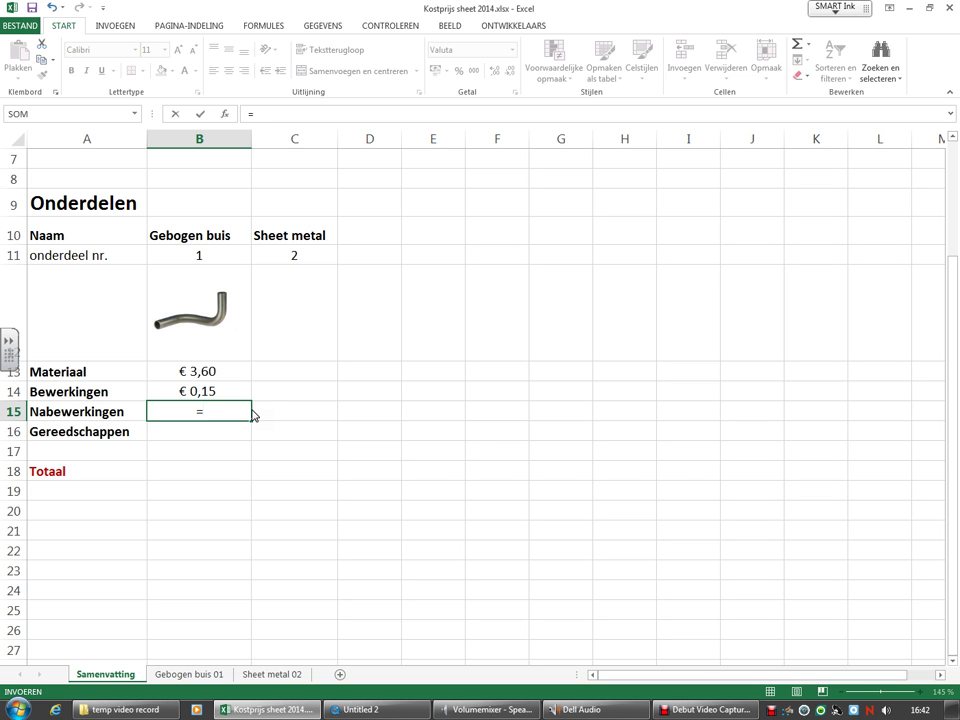
text(ond_01_nabewerkingen)
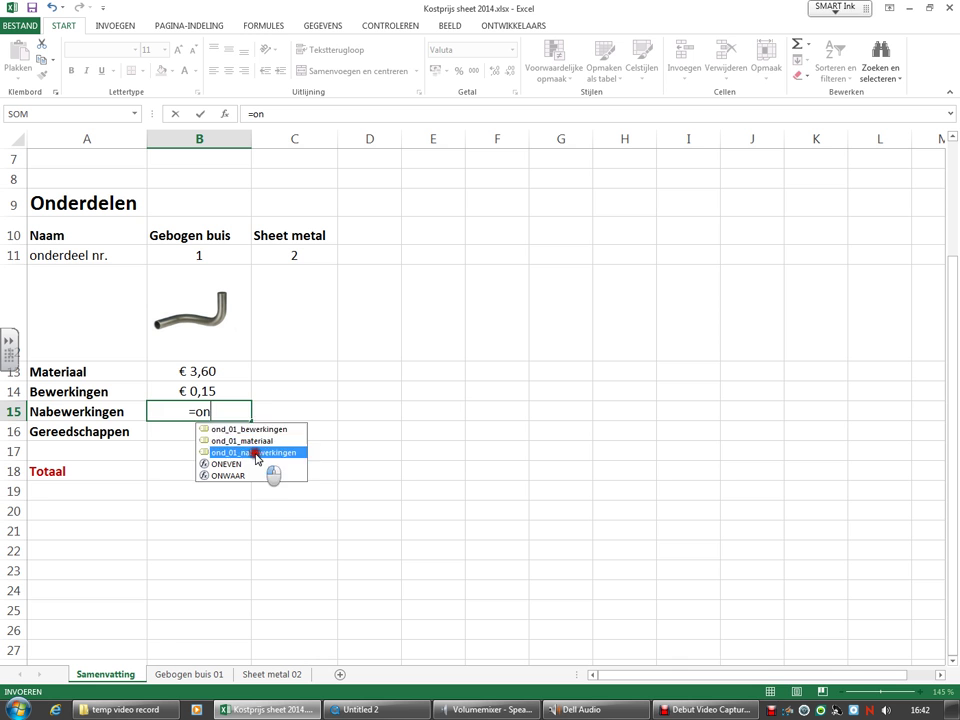
double_click(254, 453)
click(216, 508)
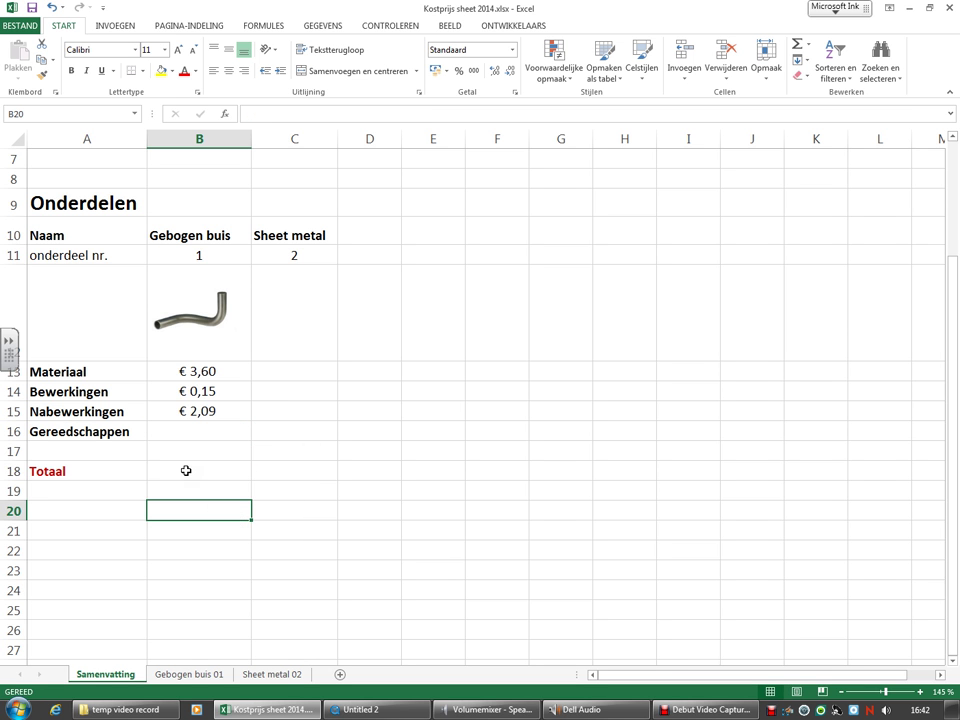
click(186, 470)
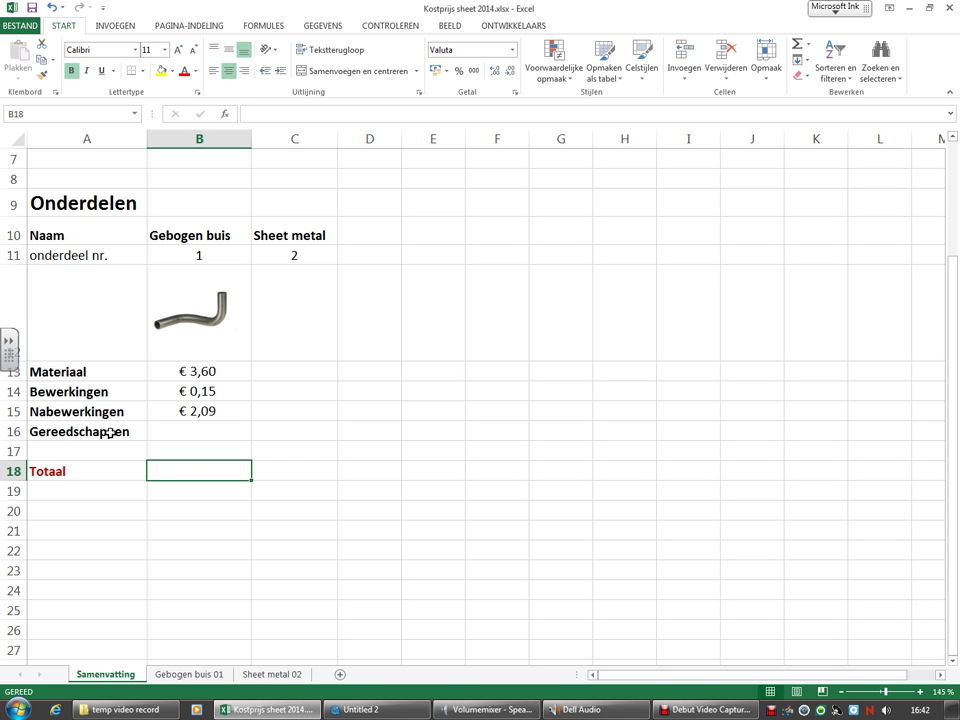
click(199, 432)
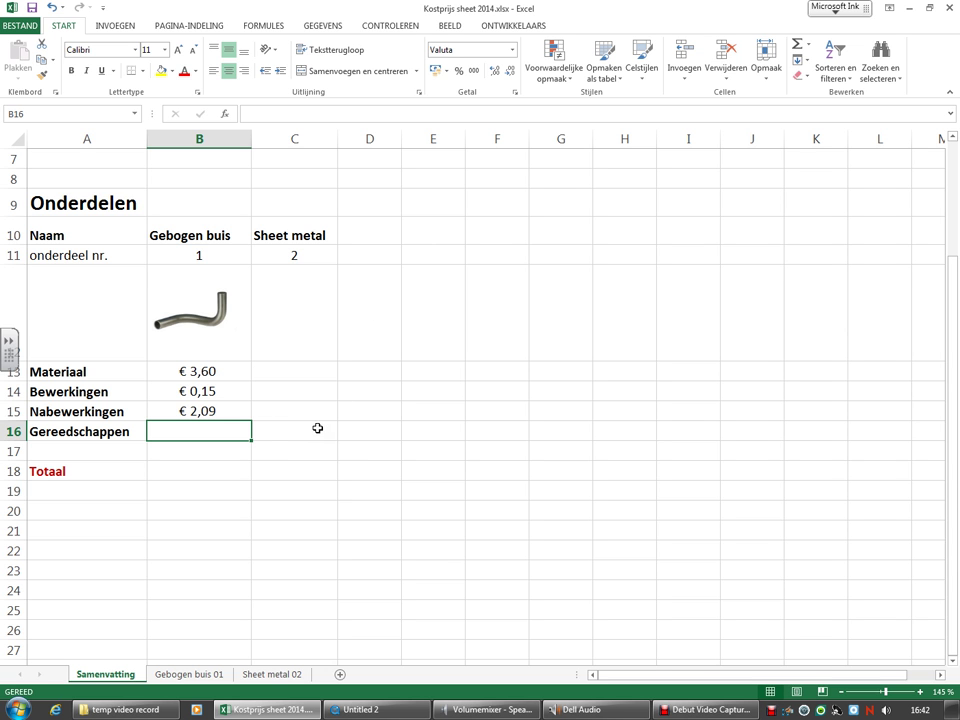
click(356, 429)
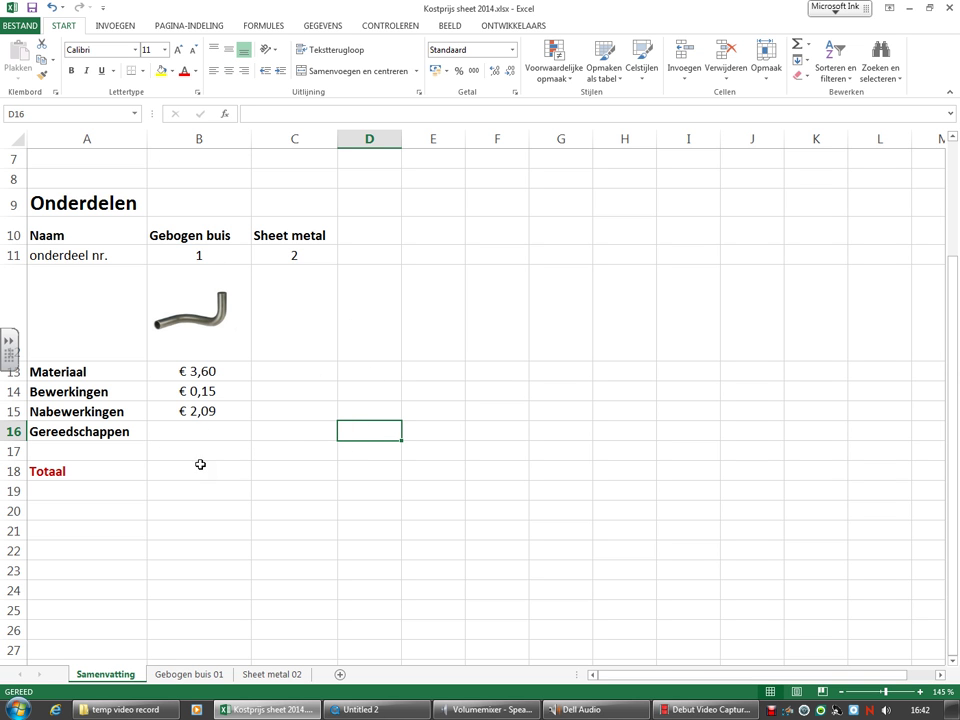
AutoSum B13:B17 into the Totaal cell B18 and verify =SOM(B13:B17) gives € 5,84.
click(200, 471)
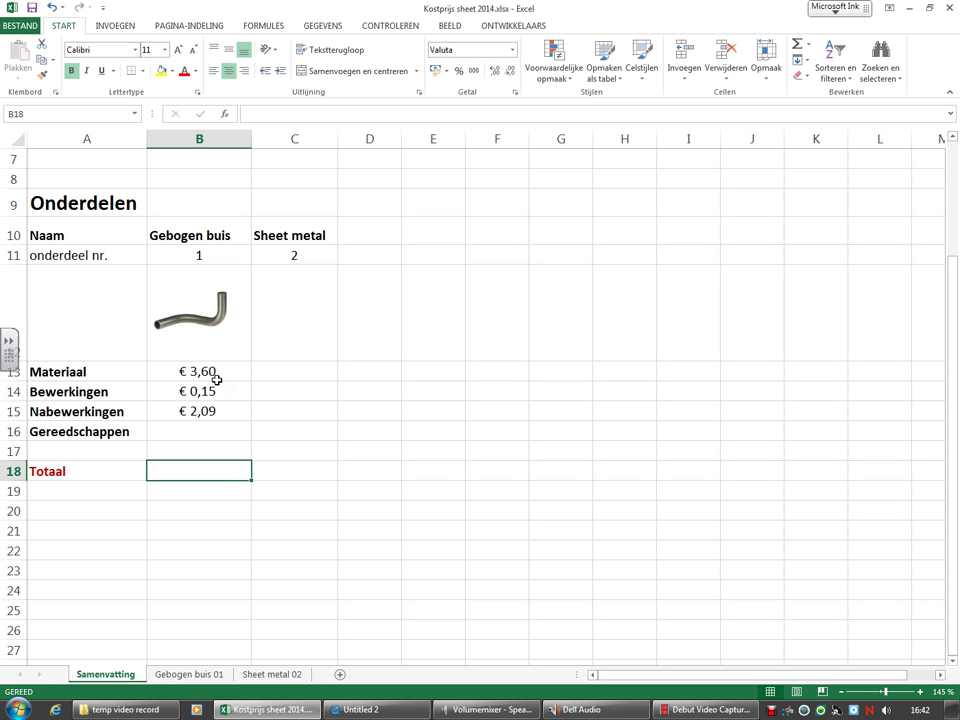
shift+click(211, 373)
click(218, 373)
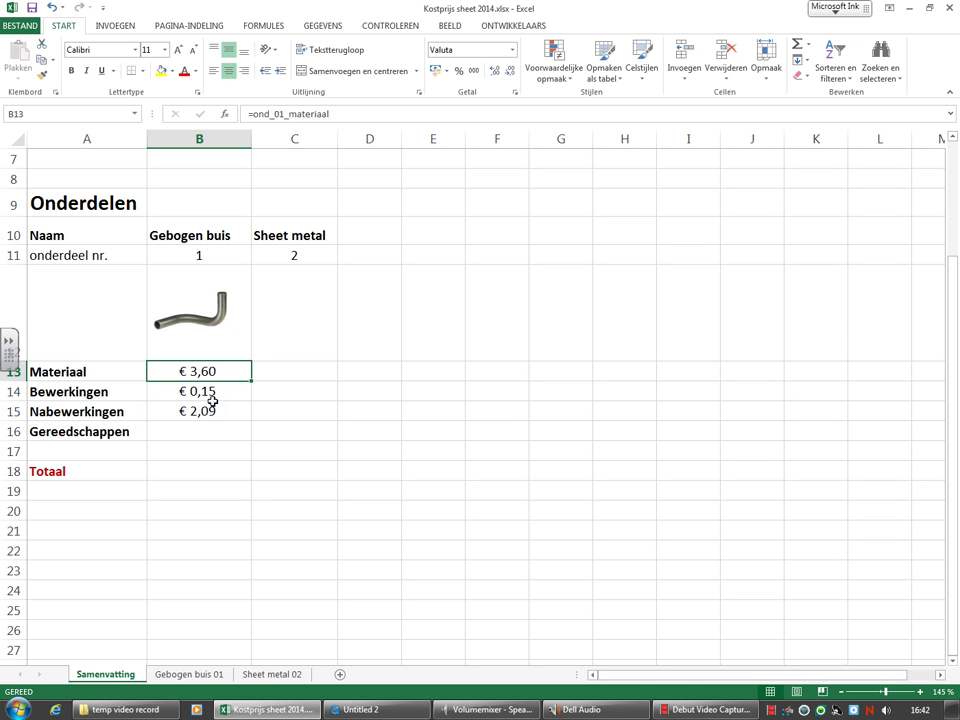
shift+click(203, 475)
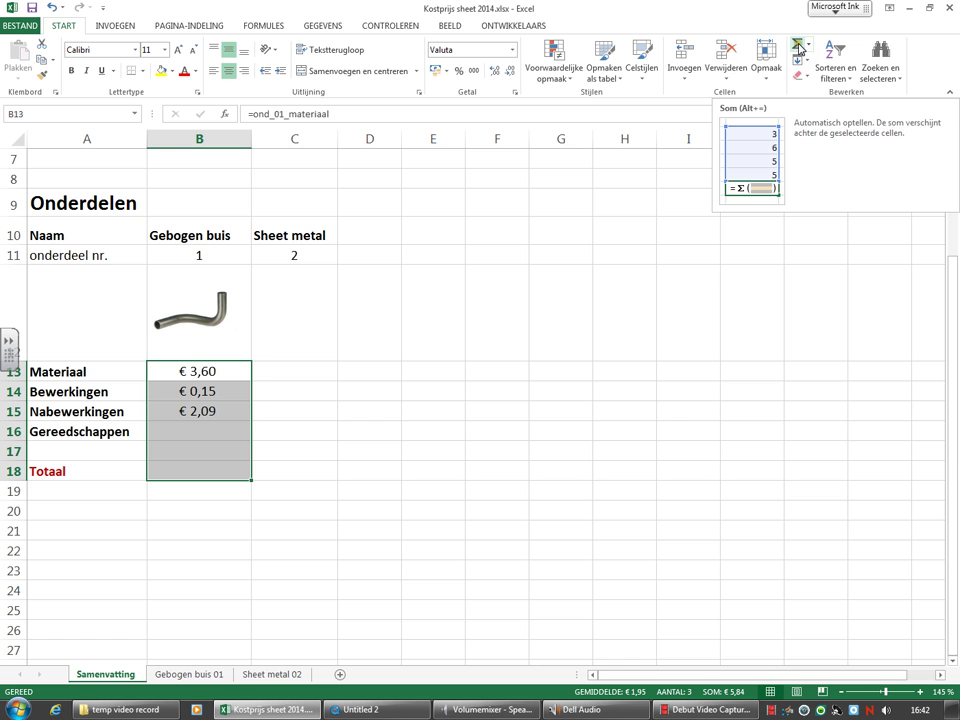
click(798, 50)
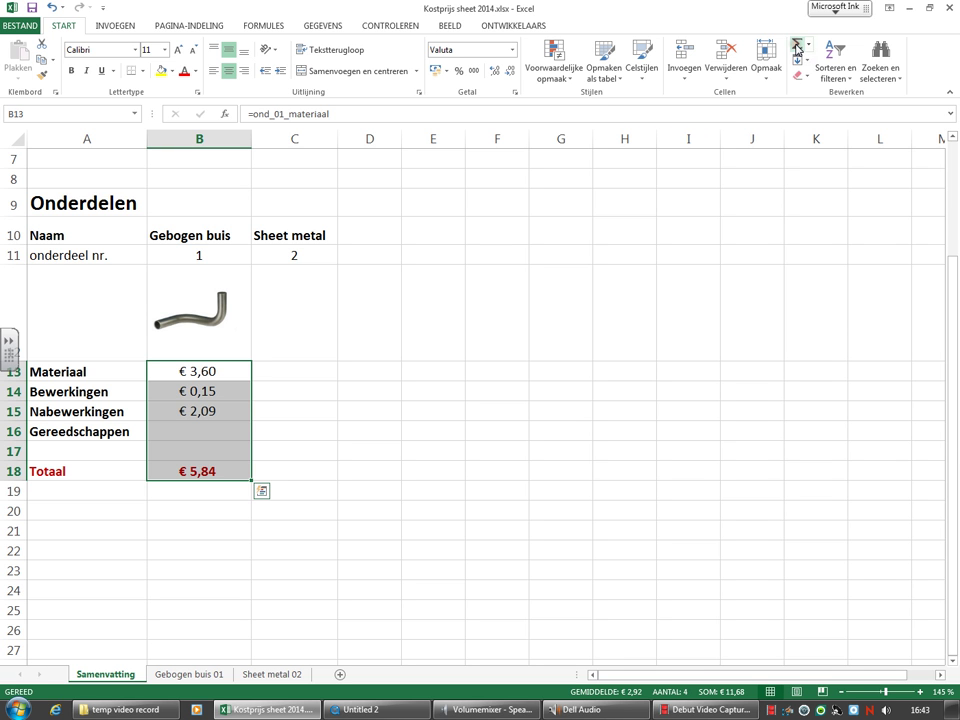
click(219, 518)
click(219, 471)
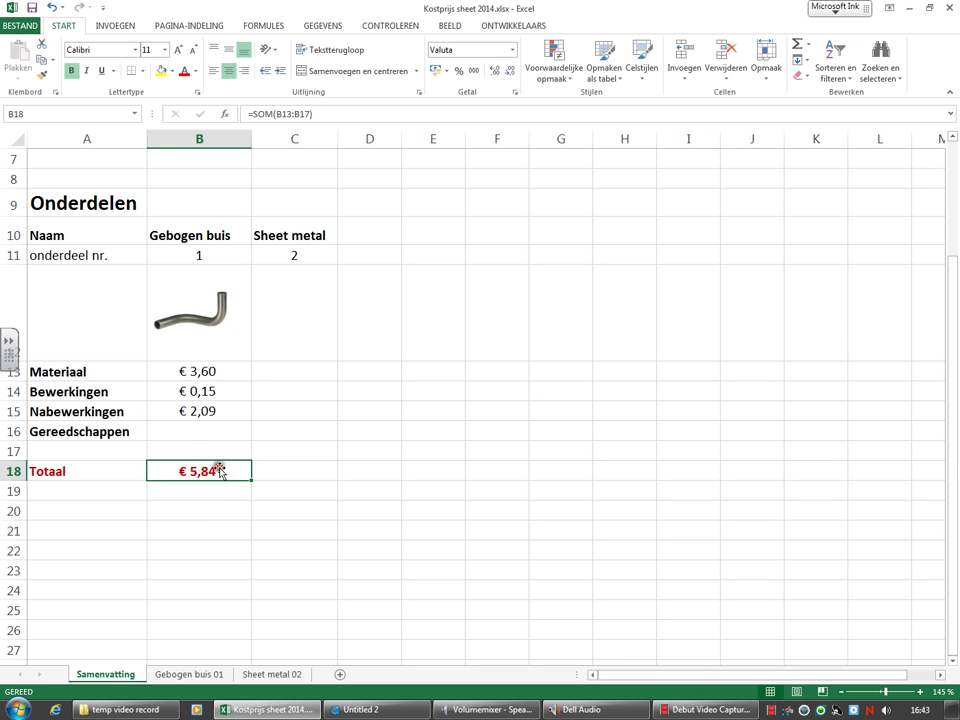
double_click(246, 470)
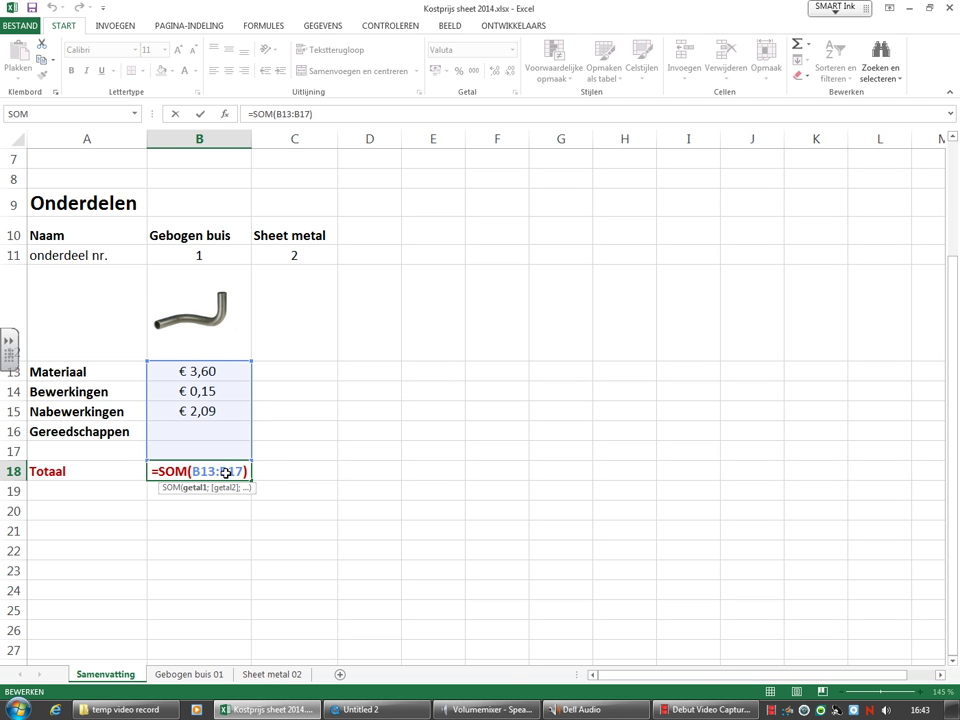
click(256, 568)
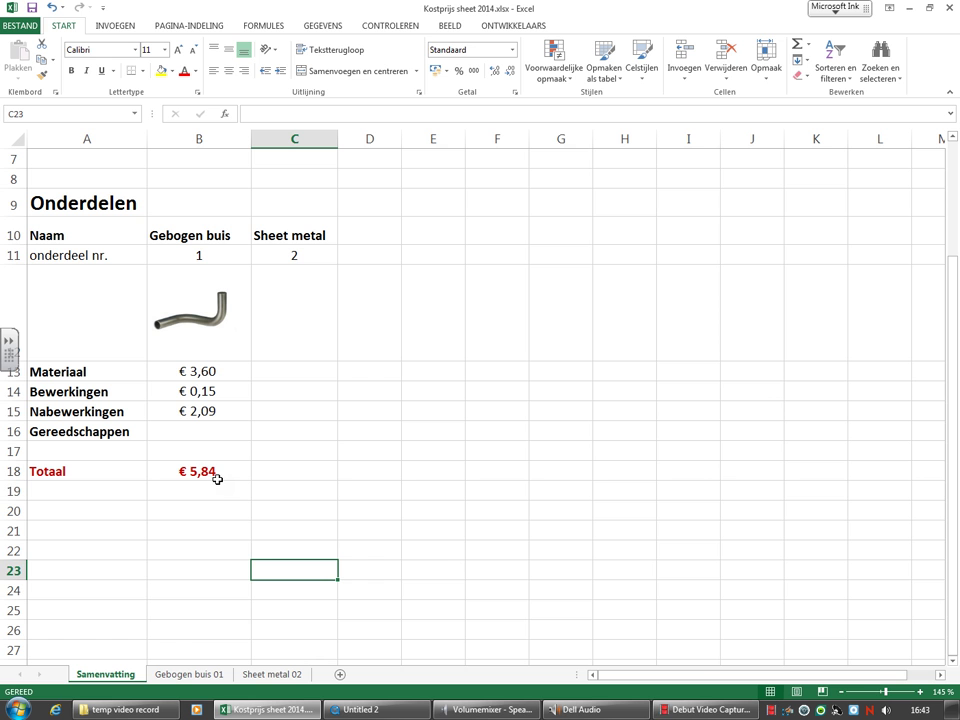
click(285, 500)
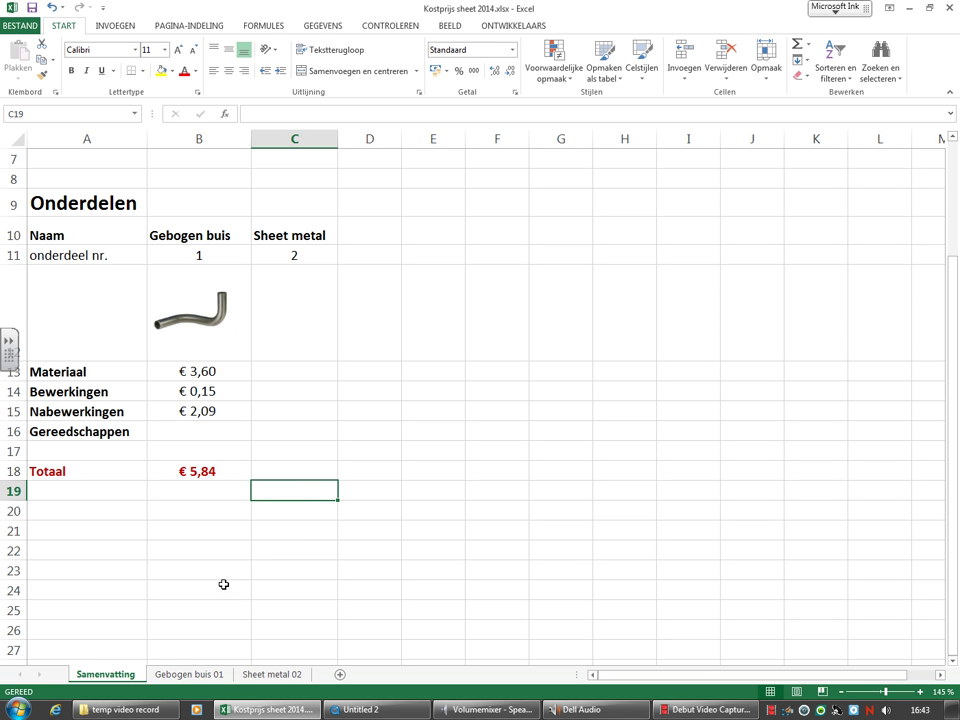
click(270, 678)
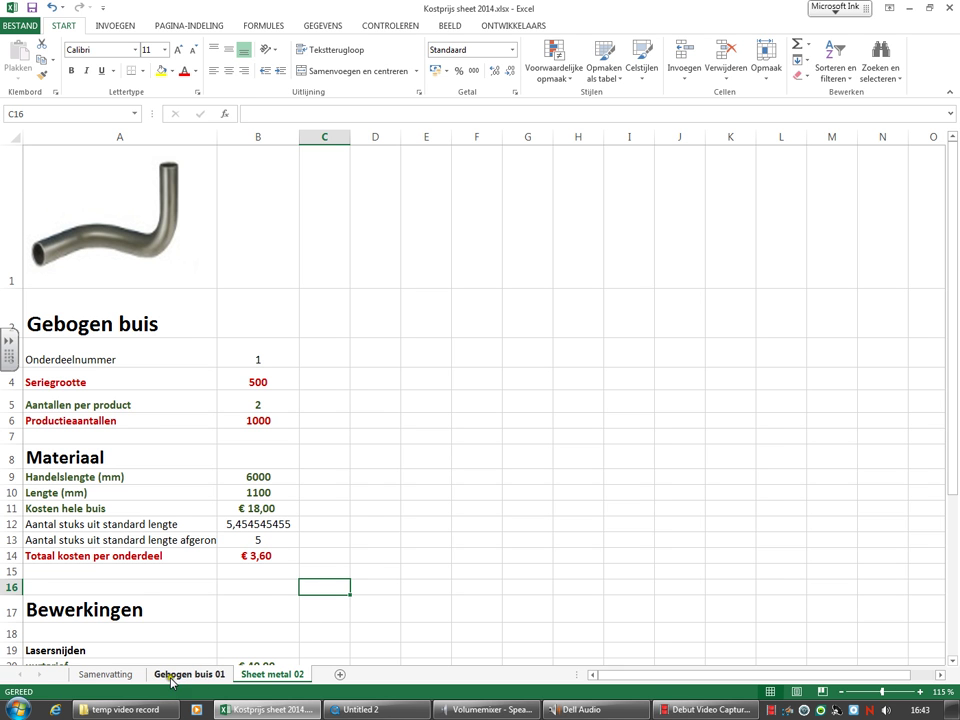
click(118, 675)
click(290, 371)
click(298, 411)
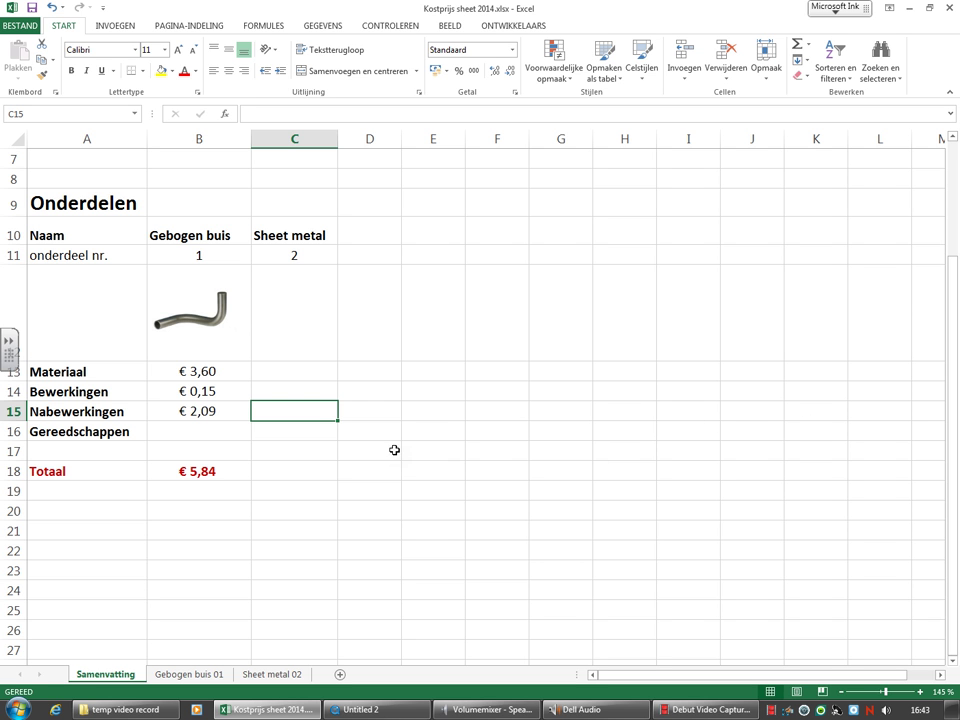
click(218, 525)
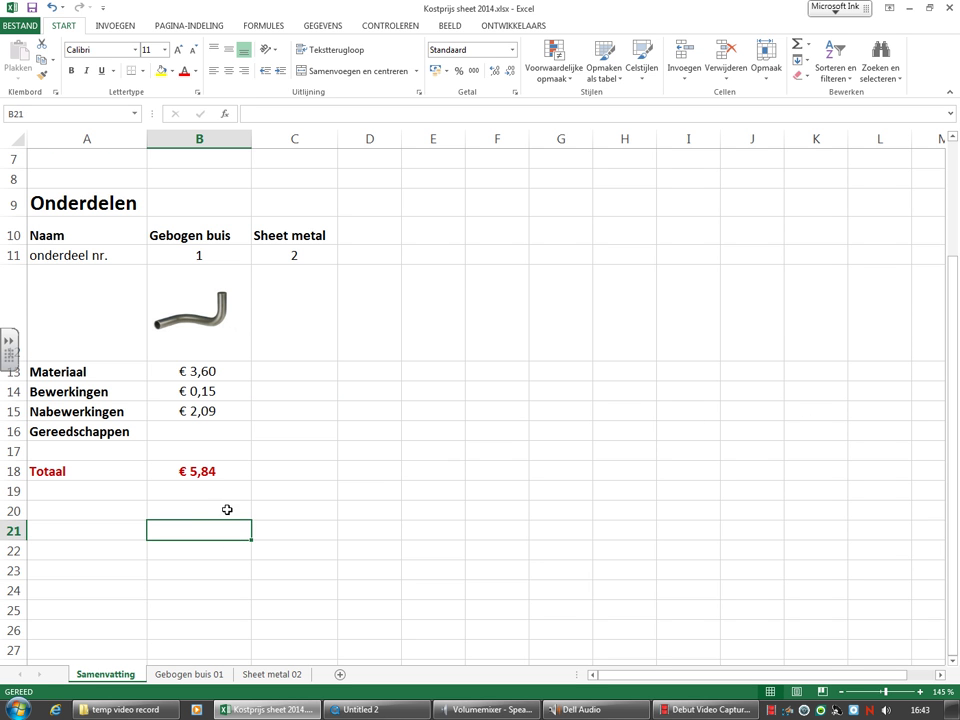
scroll(226, 508, up, 2)
scroll(249, 492, down, 1)
scroll(274, 429, up, 1)
scroll(179, 431, down, 1)
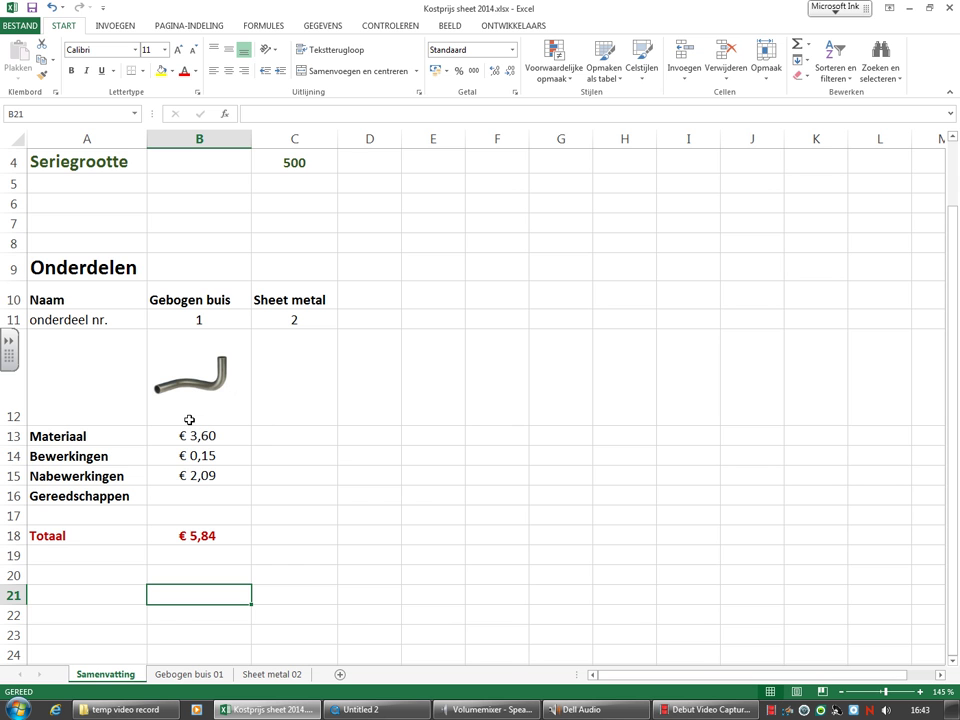